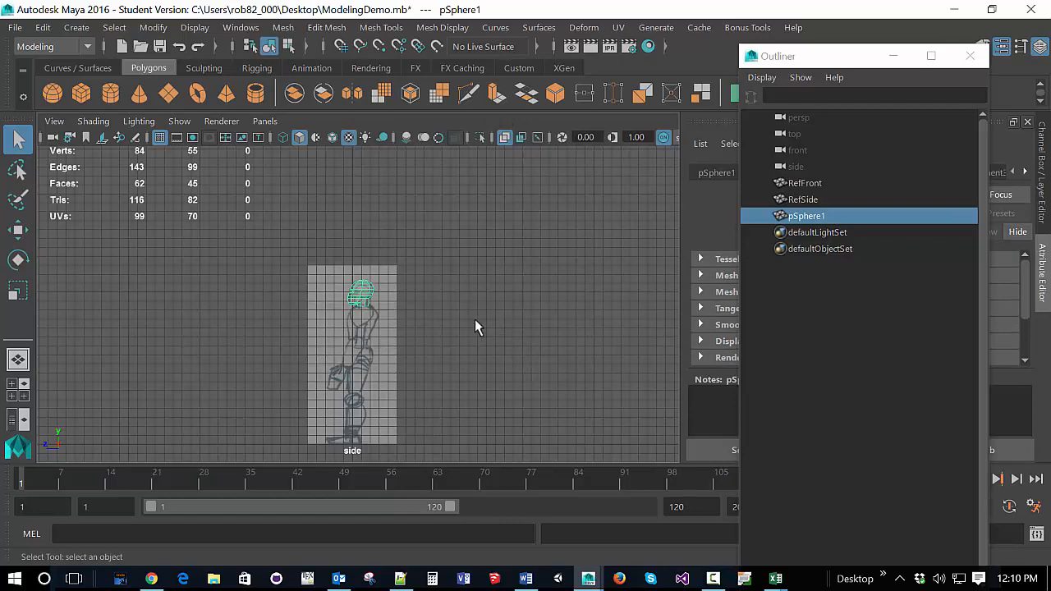
Step: Examine how the head mesh lines up with the side and front reference drawings
key(f)
alt+drag(446, 391, 501, 391)
scroll(436, 301, down, 5)
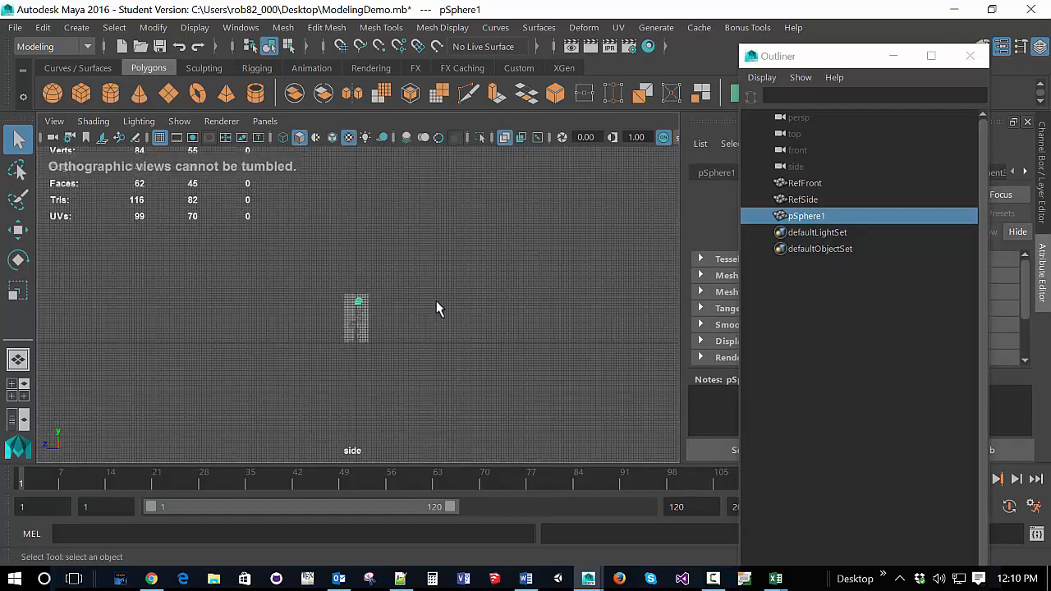
scroll(436, 300, up, 6)
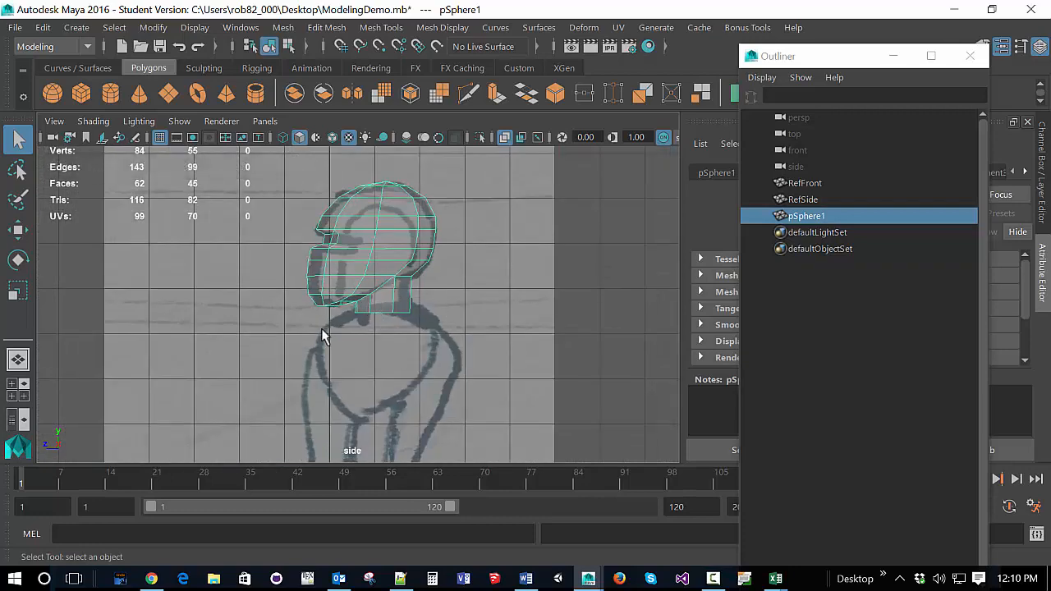
key(space)
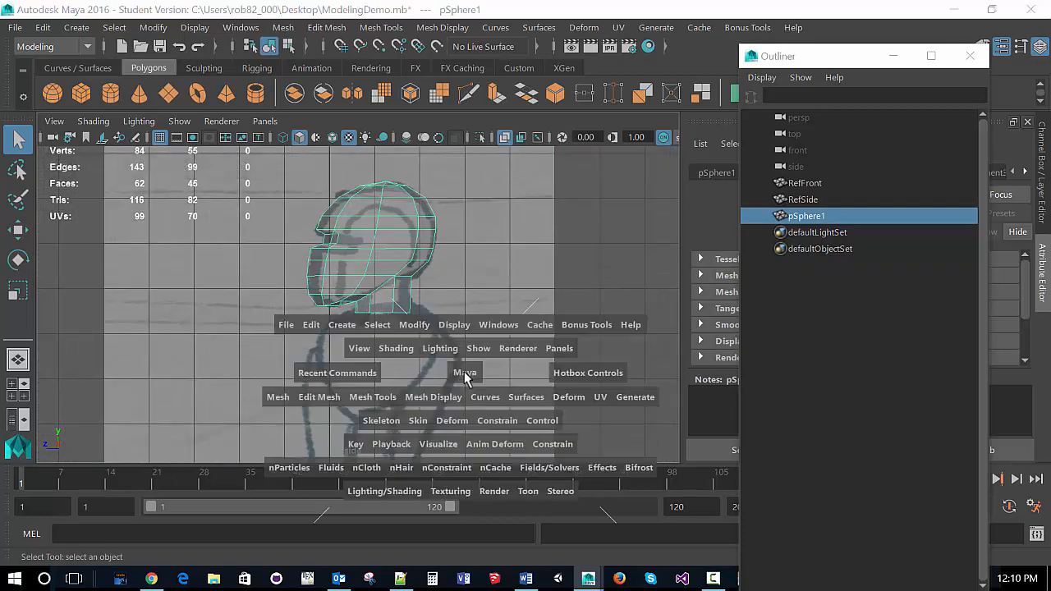
click(253, 396)
key(space)
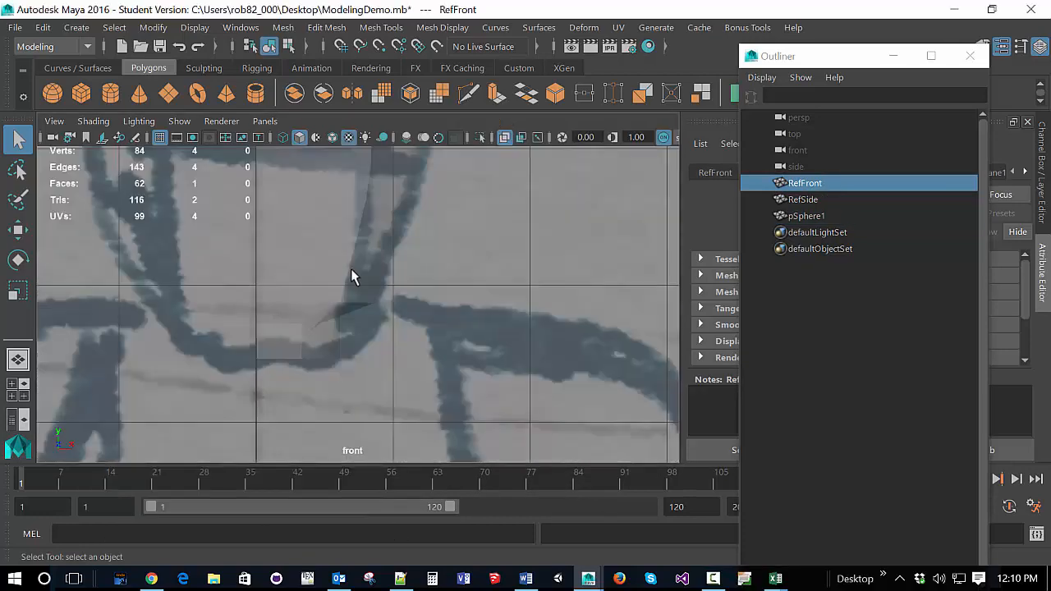
scroll(352, 274, down, 8)
scroll(353, 303, up, 3)
click(357, 297)
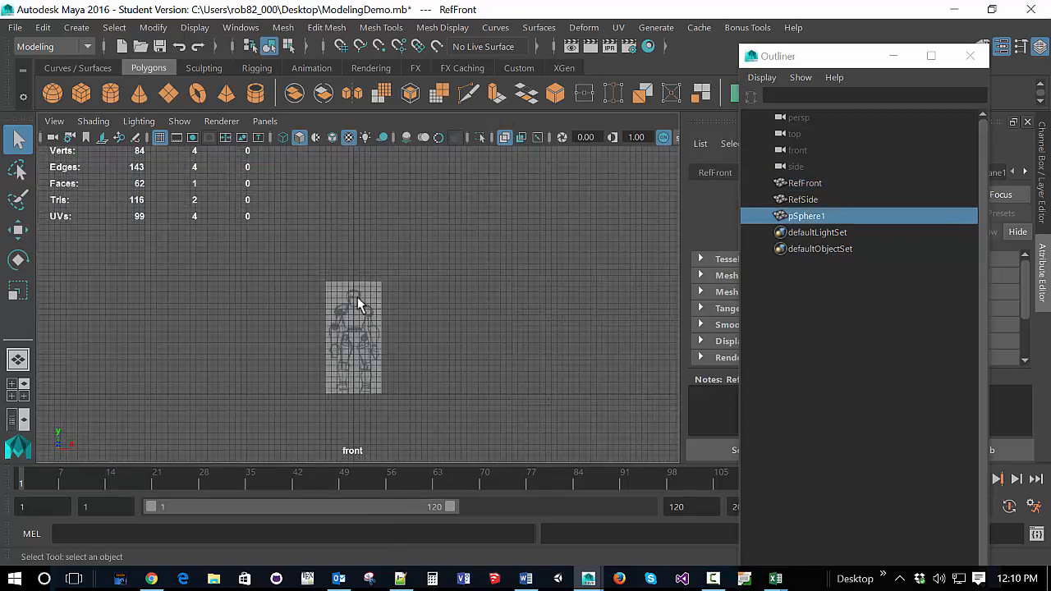
scroll(401, 321, up, 4)
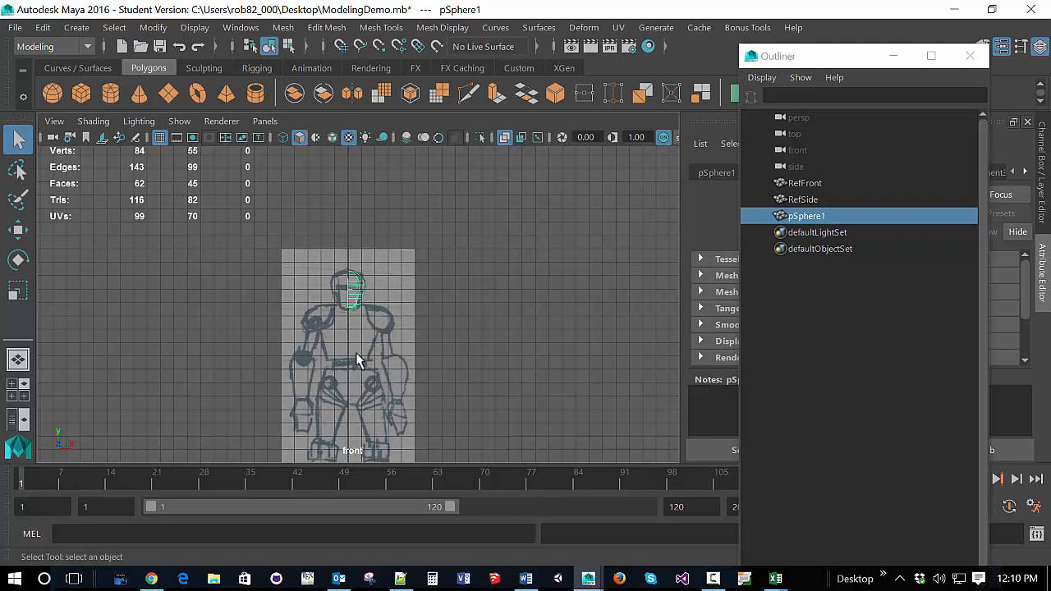
Step: Try drawing a polygon cylinder over the torso in the front view, and delete it
click(112, 95)
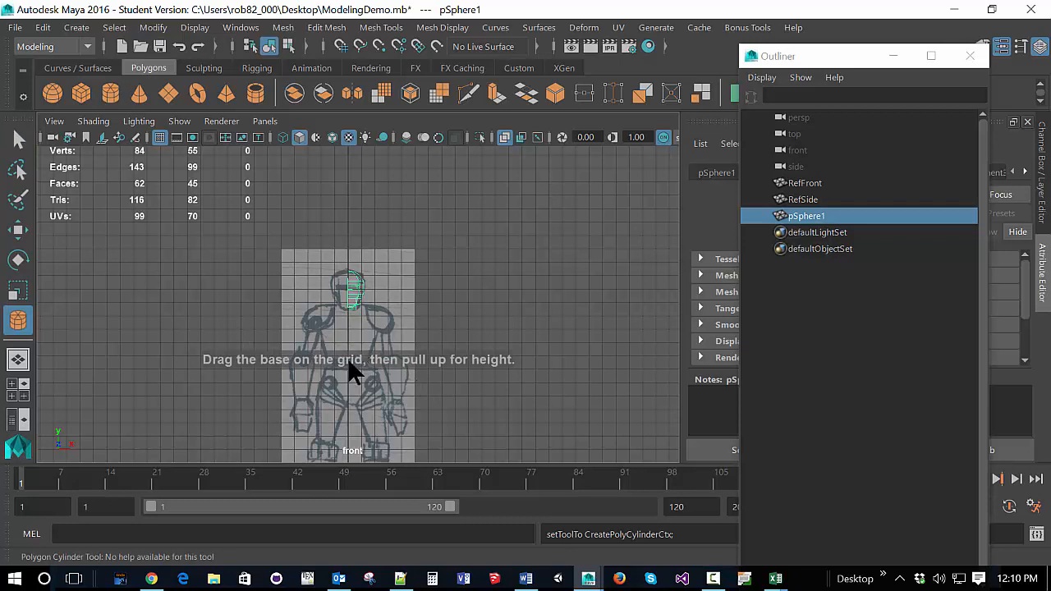
drag(351, 366, 381, 365)
key(space)
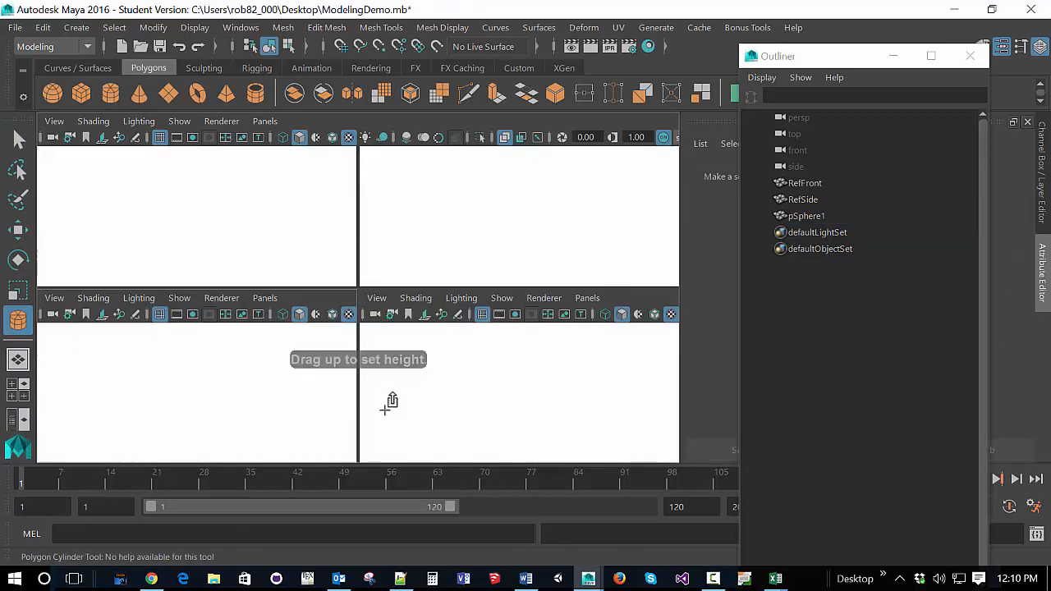
key(space)
scroll(468, 386, down, 6)
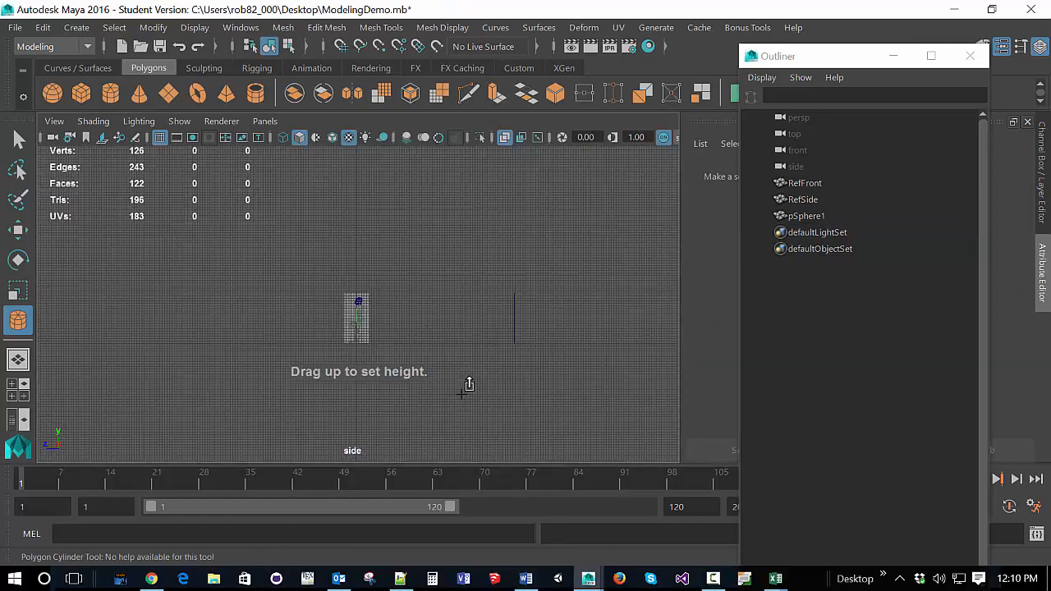
scroll(468, 385, up, 8)
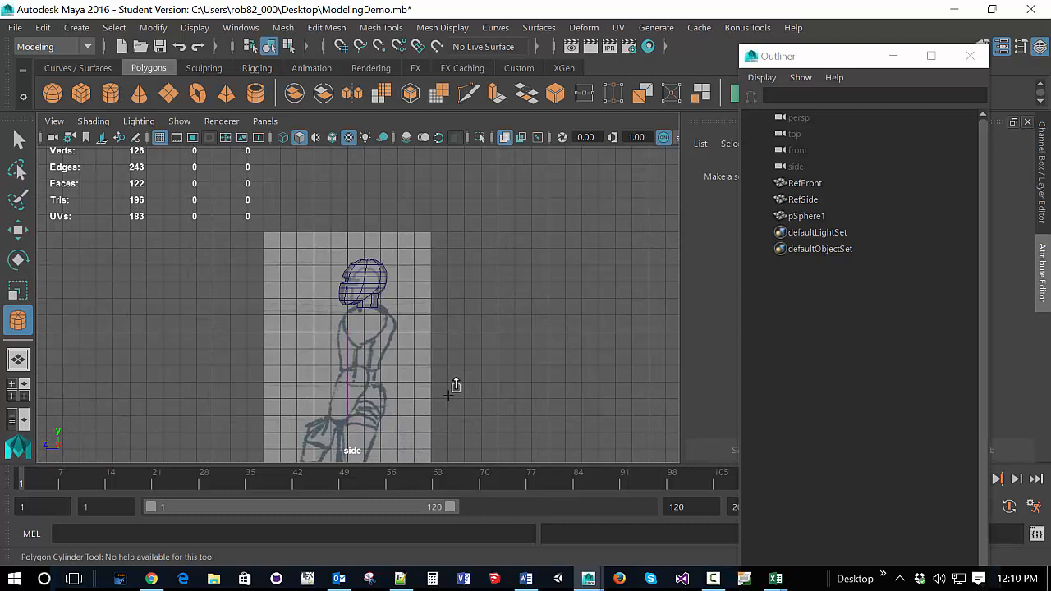
key(space)
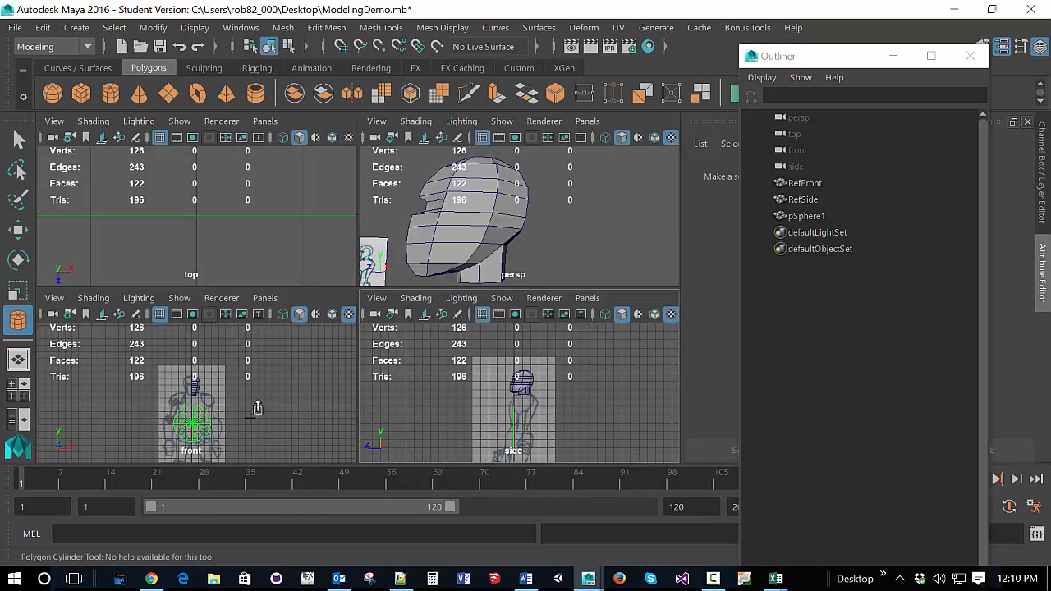
drag(254, 410, 244, 422)
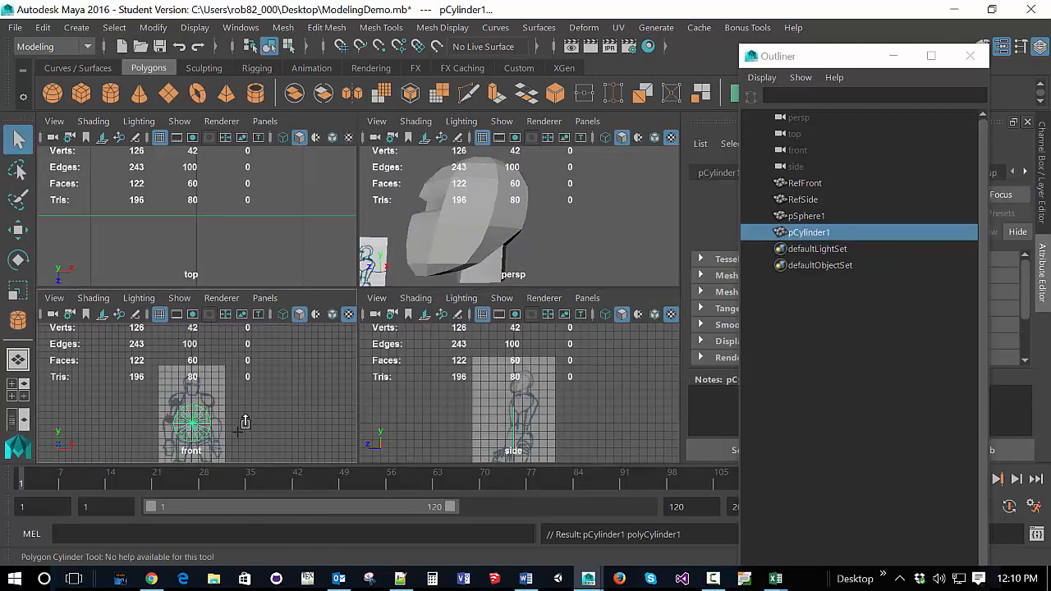
key(q)
key(Delete)
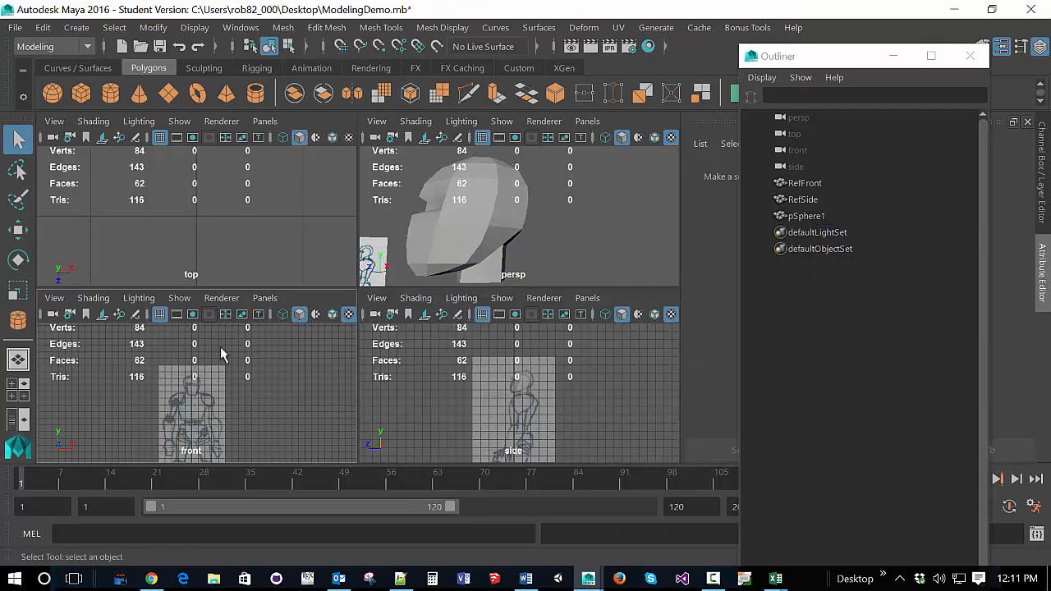
key(space)
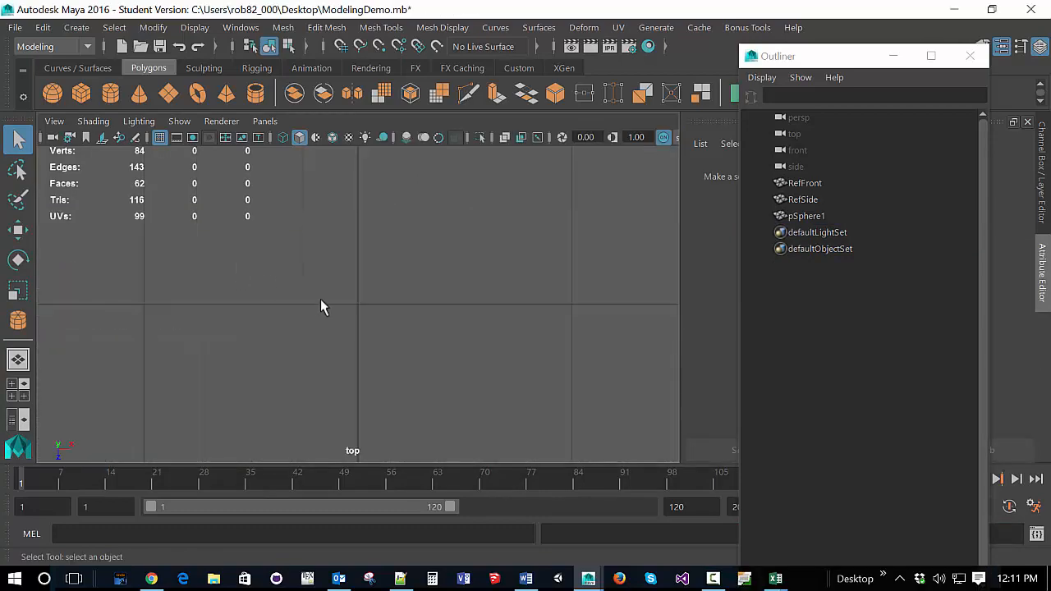
scroll(320, 299, down, 3)
scroll(315, 292, up, 5)
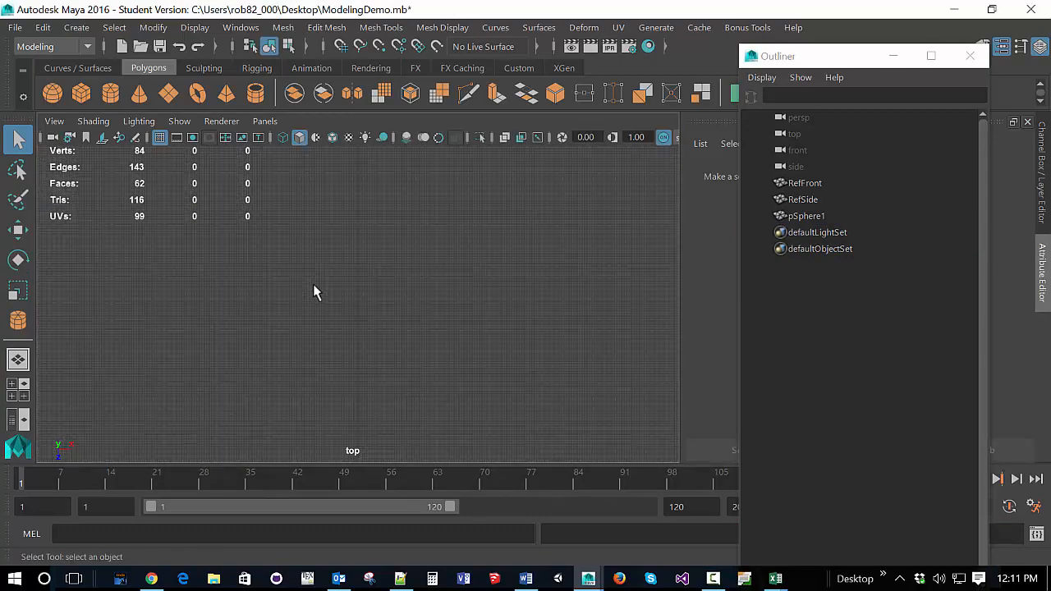
scroll(366, 315, up, 5)
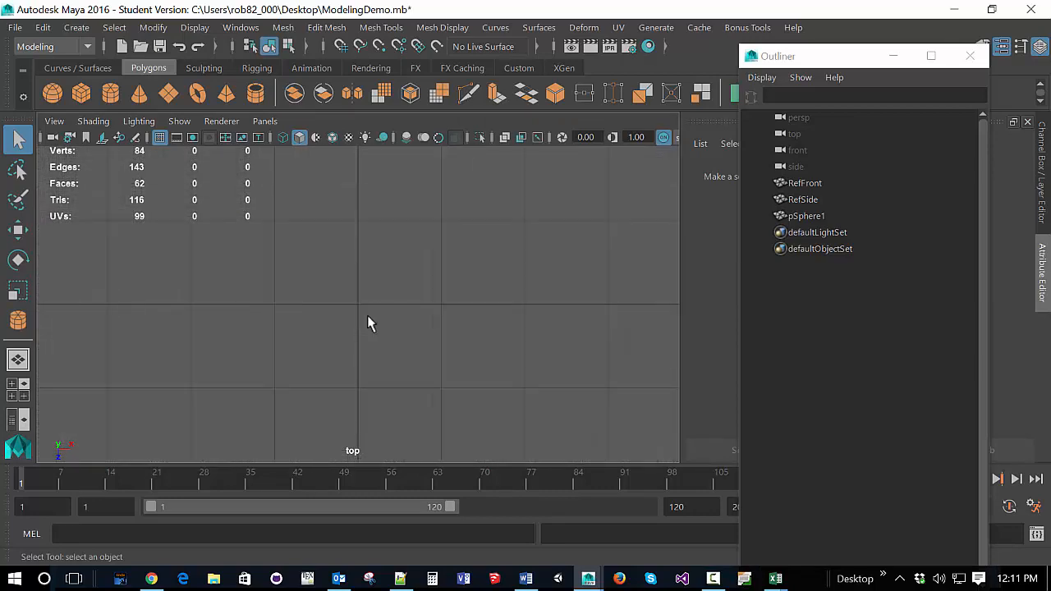
click(110, 92)
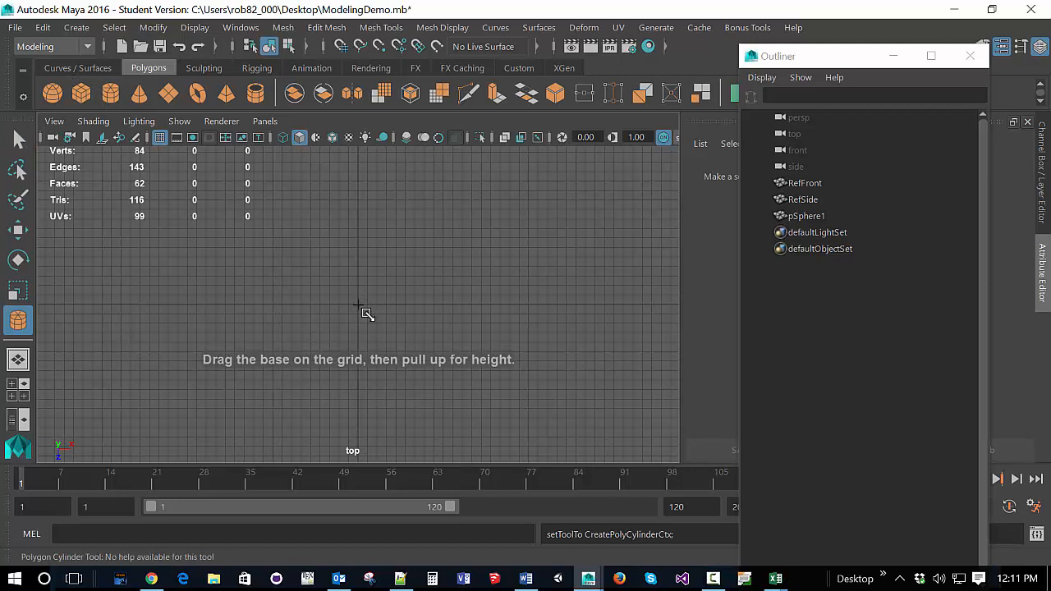
key(space)
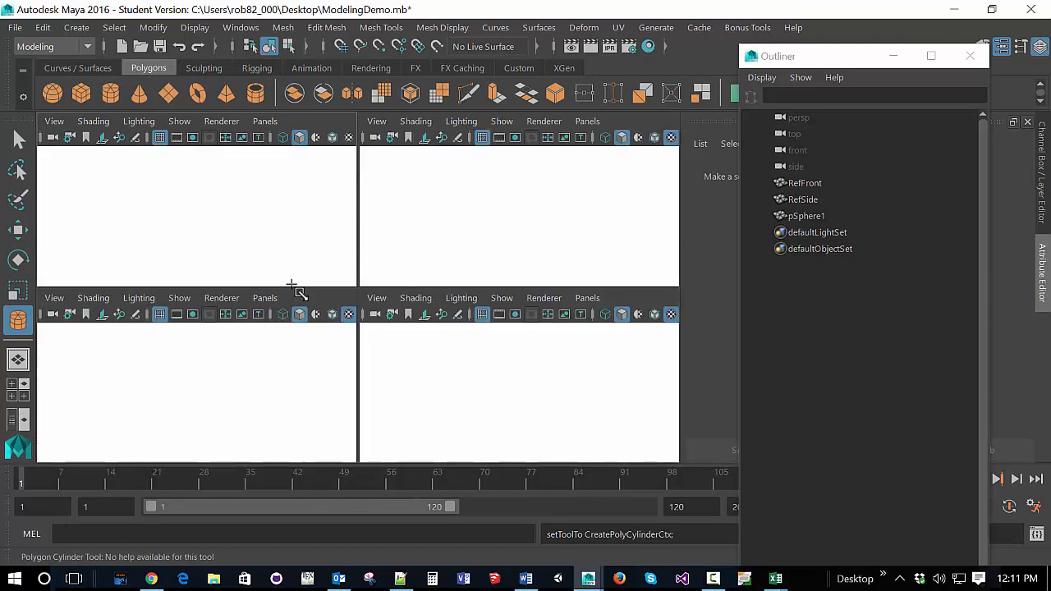
key(space)
scroll(479, 279, down, 10)
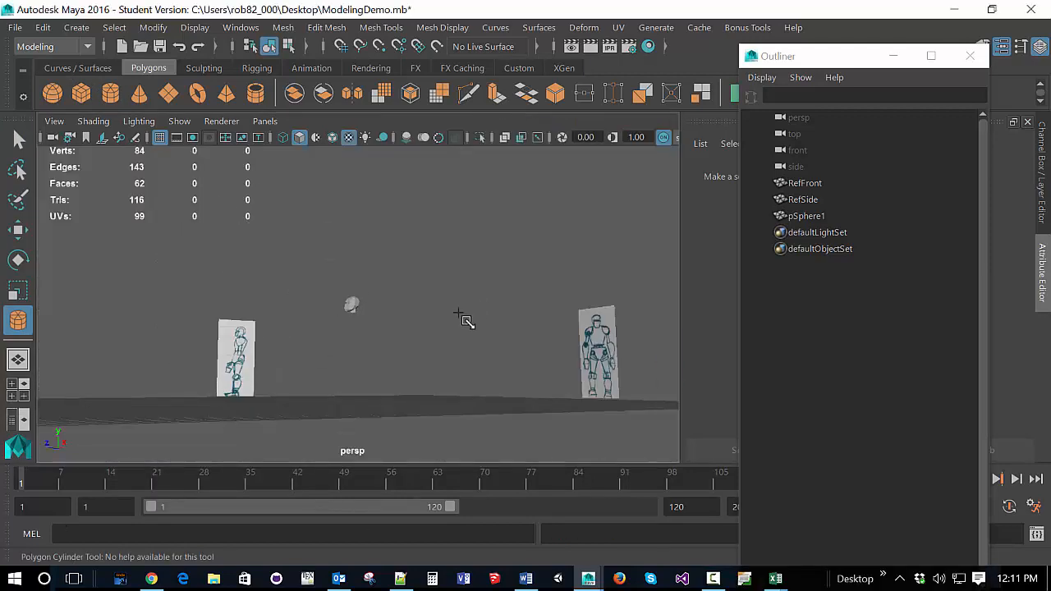
key(space)
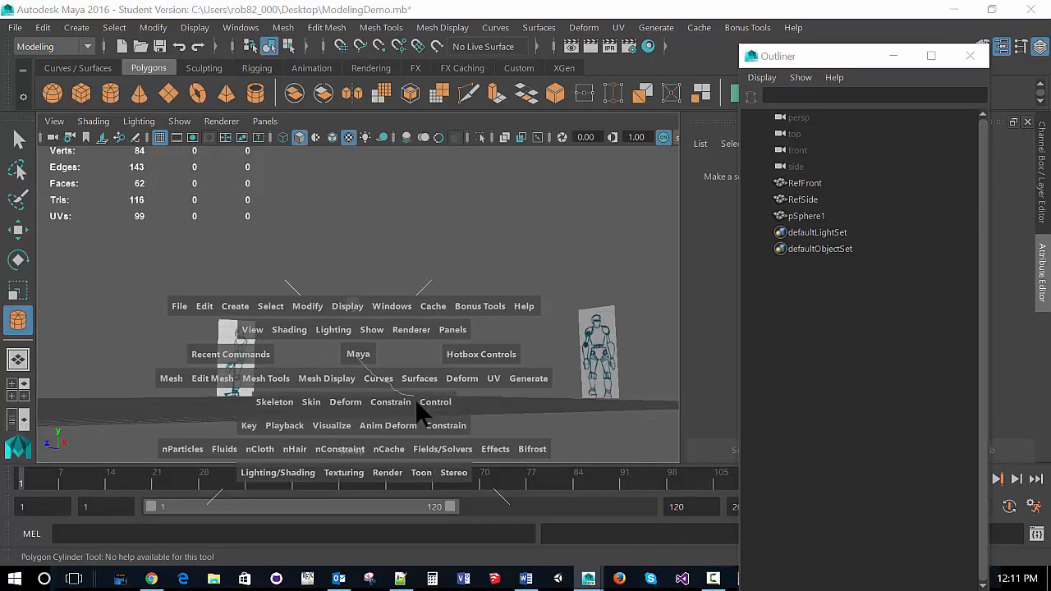
drag(359, 359, 406, 384)
scroll(400, 306, up, 8)
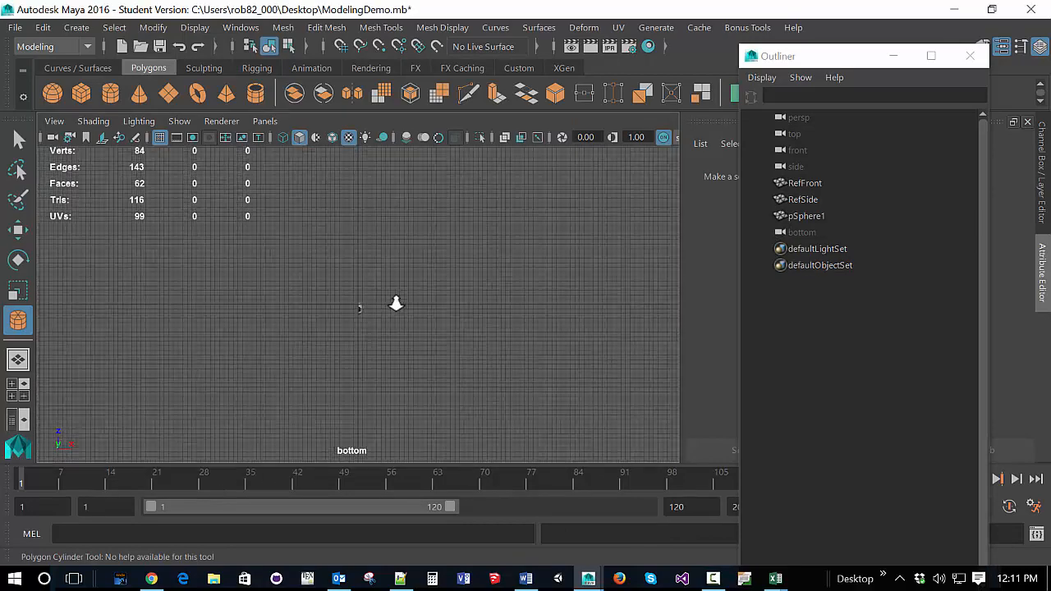
Step: Create a grid-snapped polygon cylinder at the origin in the perspective view, about 0.48 in radius and 0.76 high
click(18, 389)
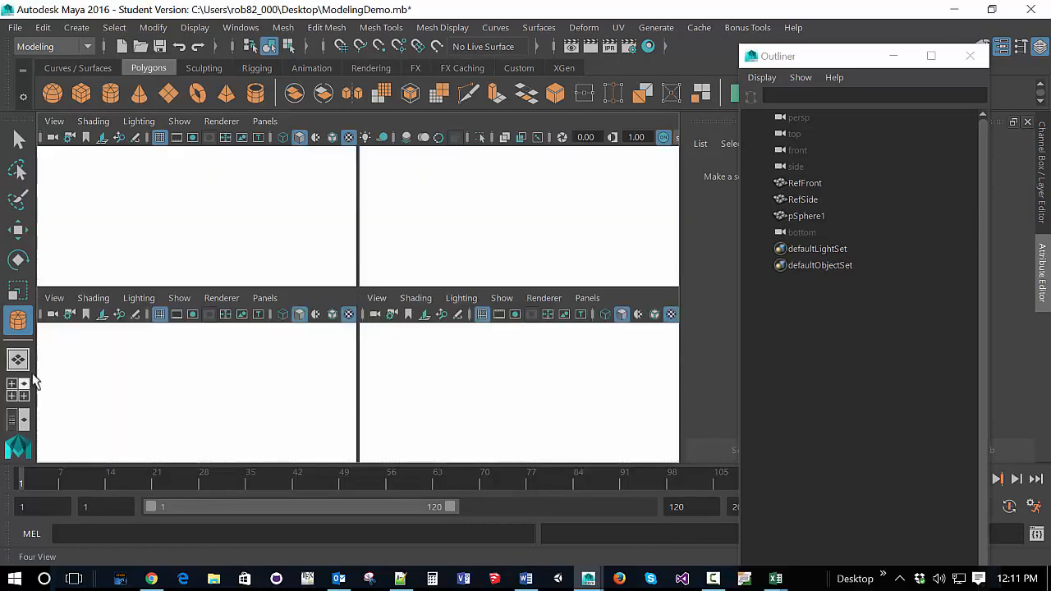
key(space)
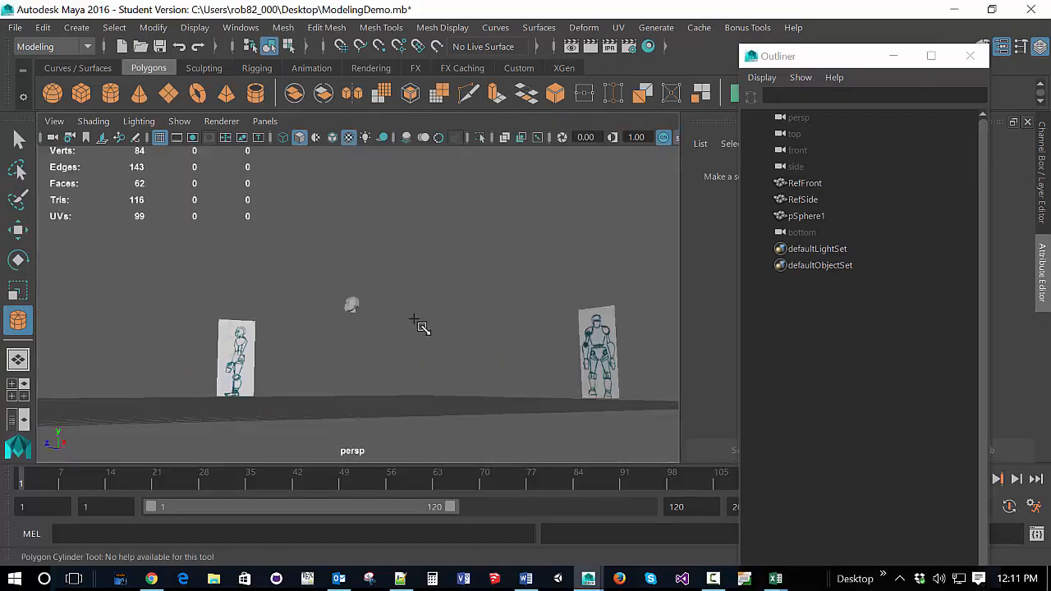
alt+drag(408, 317, 403, 343)
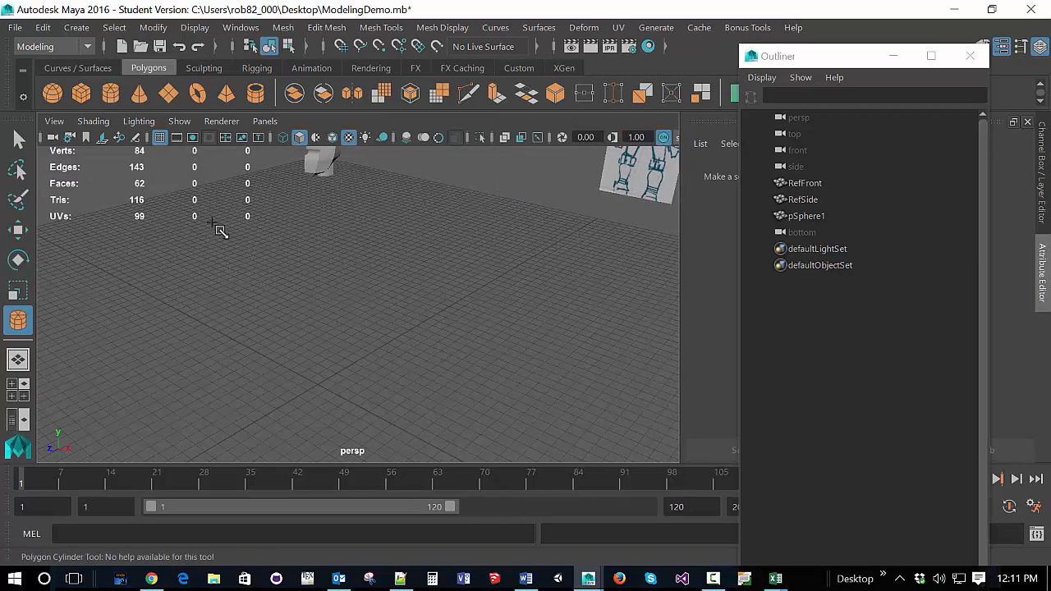
click(110, 93)
key(x)
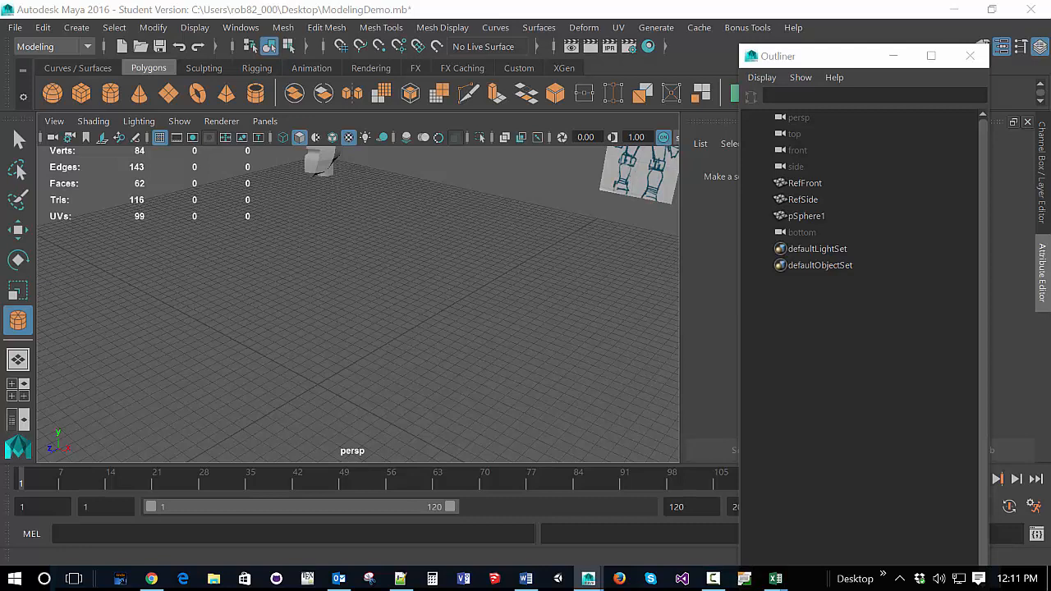
click(892, 218)
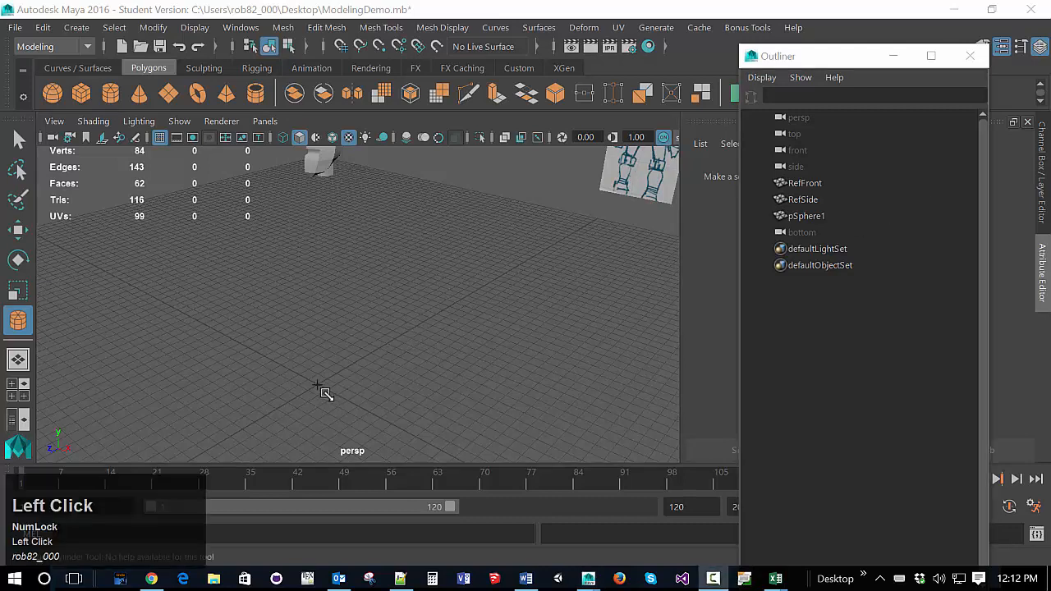
key(x)
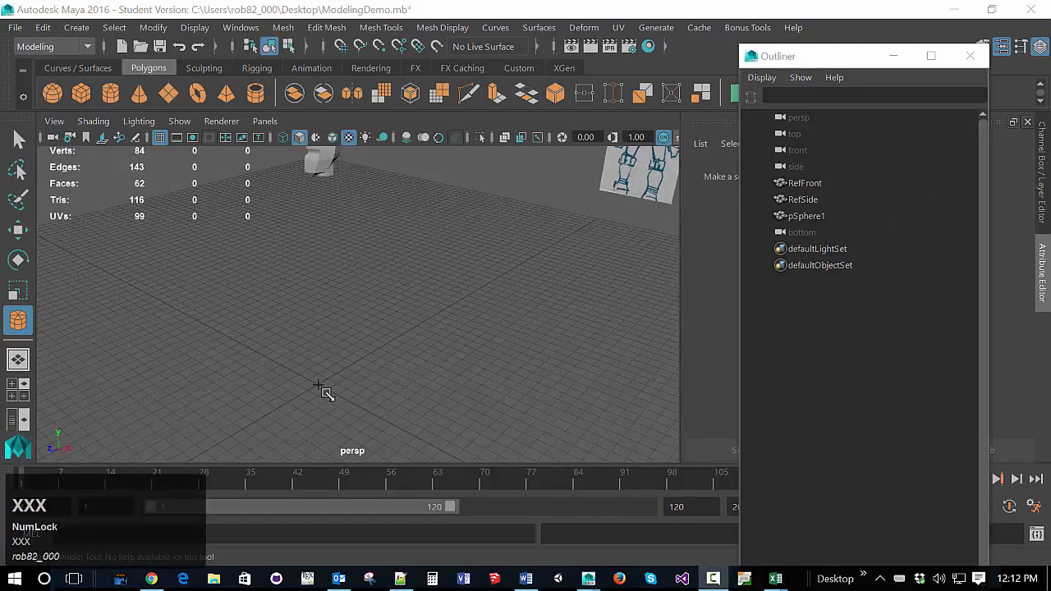
drag(320, 384, 364, 282)
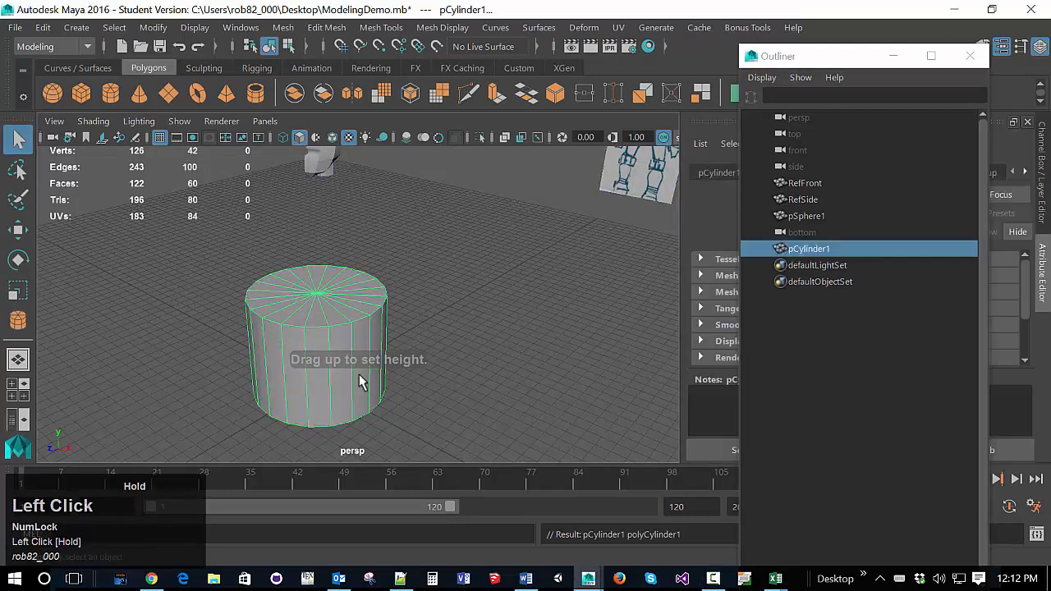
Step: Scale the cylinder down uniformly to about two-thirds of its size
key(w)
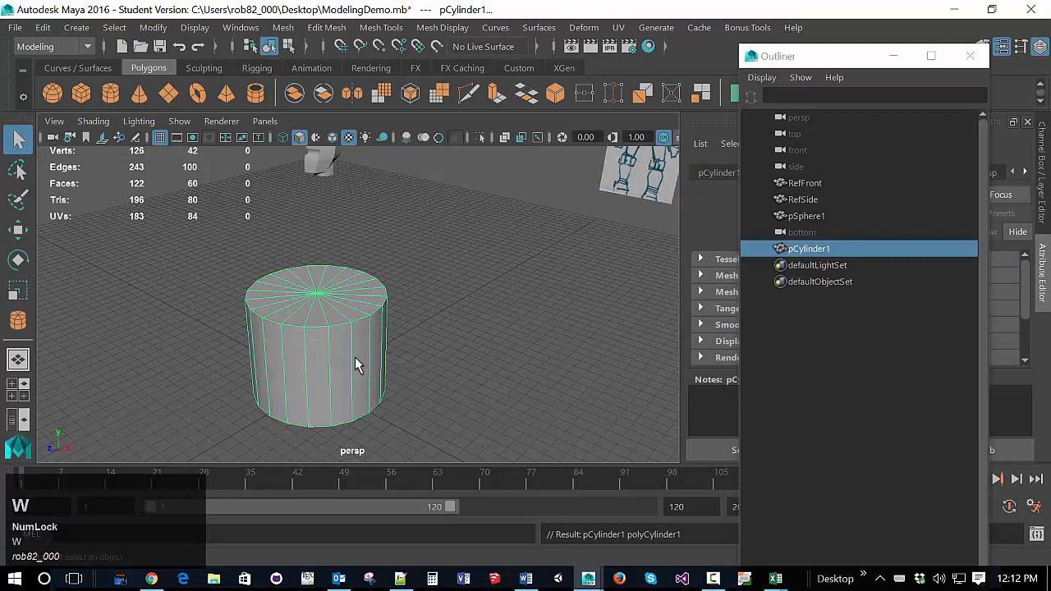
key(e)
key(e)
key(r)
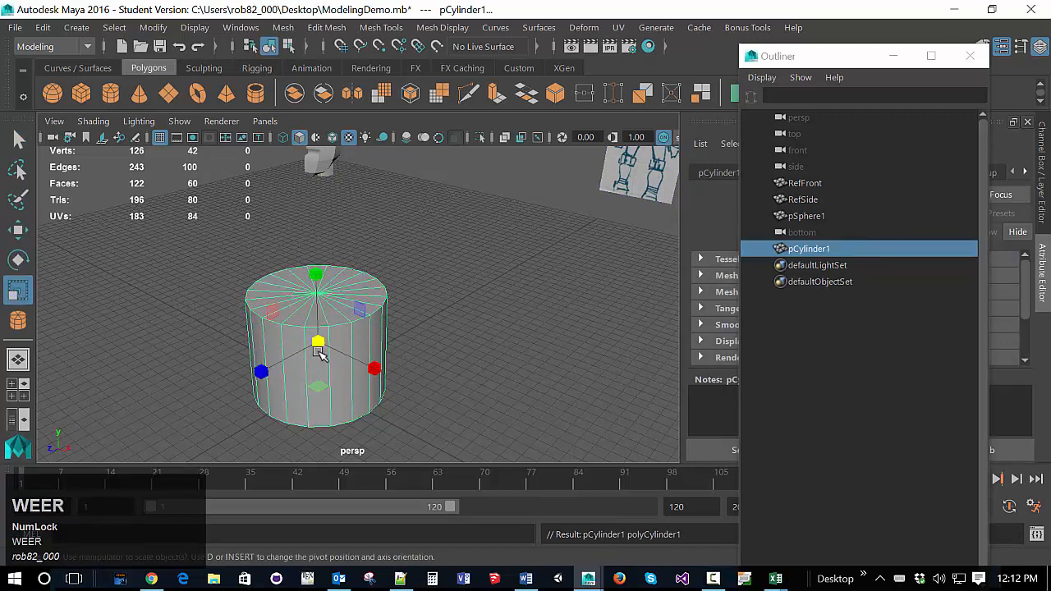
drag(319, 351, 280, 332)
Step: Move the Outliner window out of the way to uncover the Attribute Editor
click(805, 59)
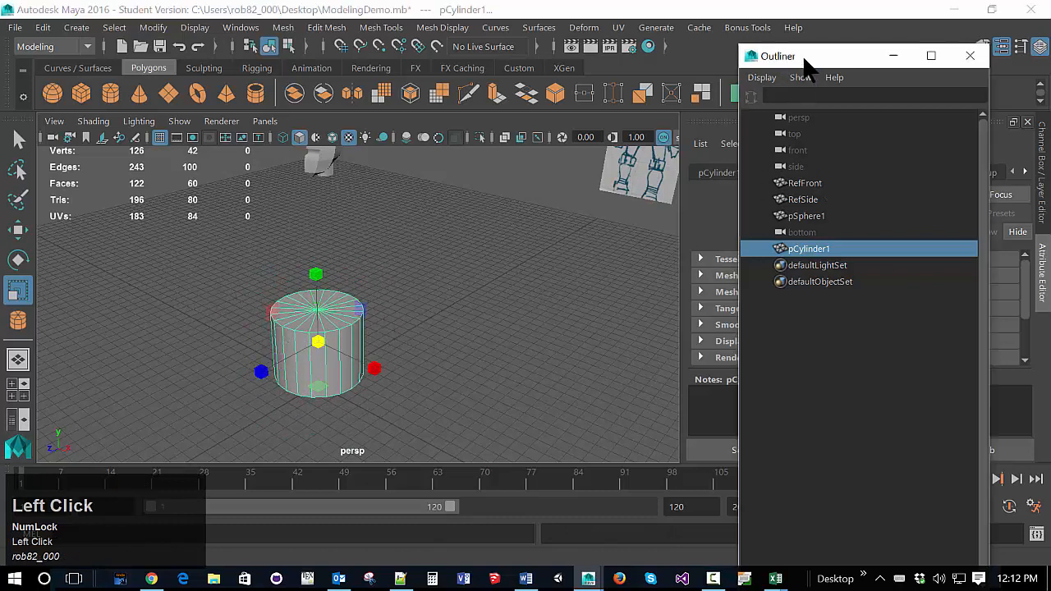
drag(804, 59, 485, 348)
click(246, 336)
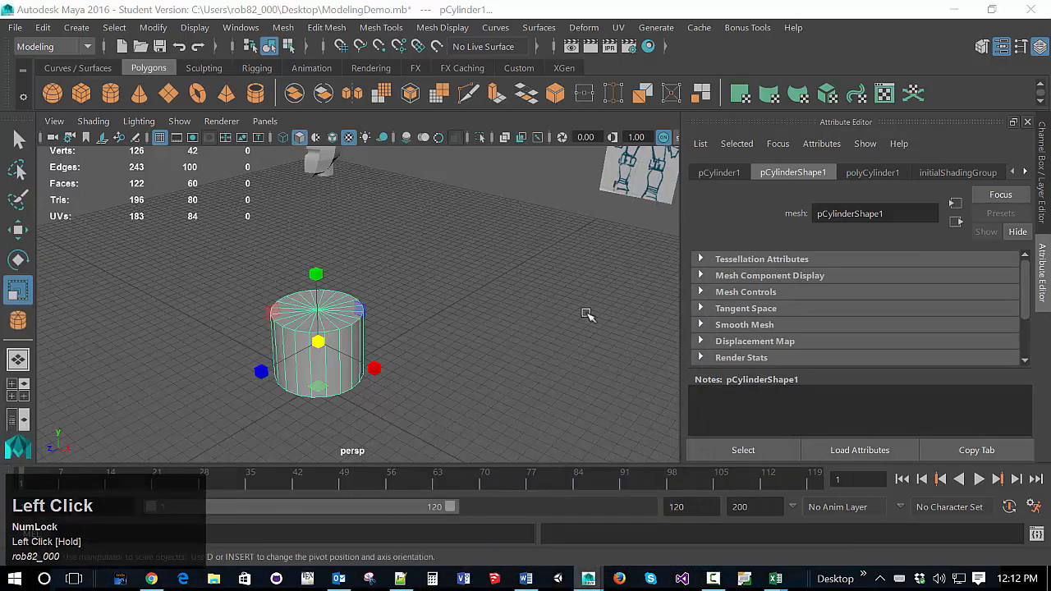
Step: Set the cylinder's height subdivisions to 5 in its construction history
click(868, 173)
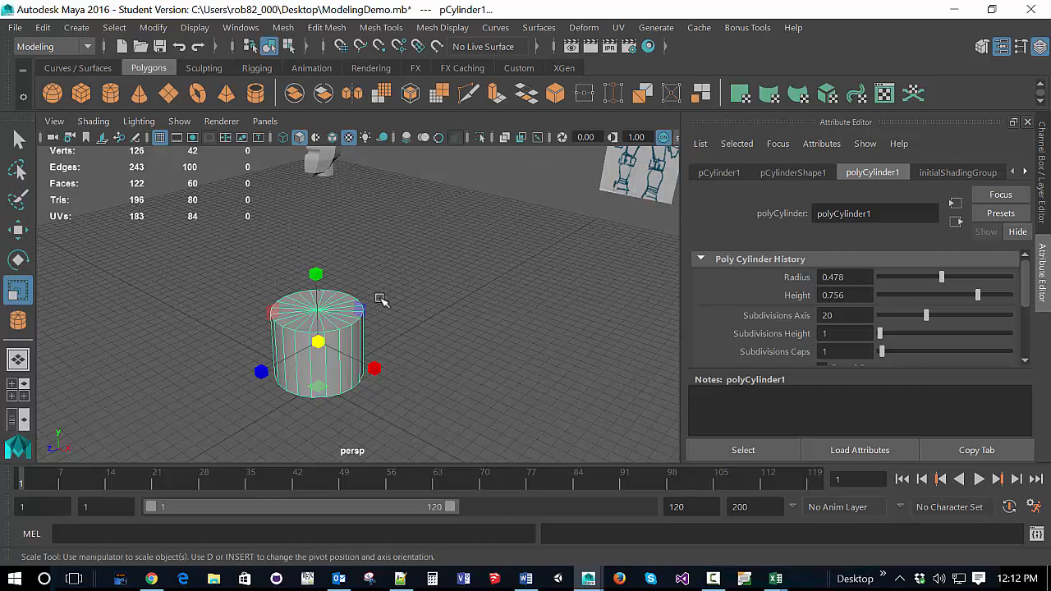
key(q)
key(w)
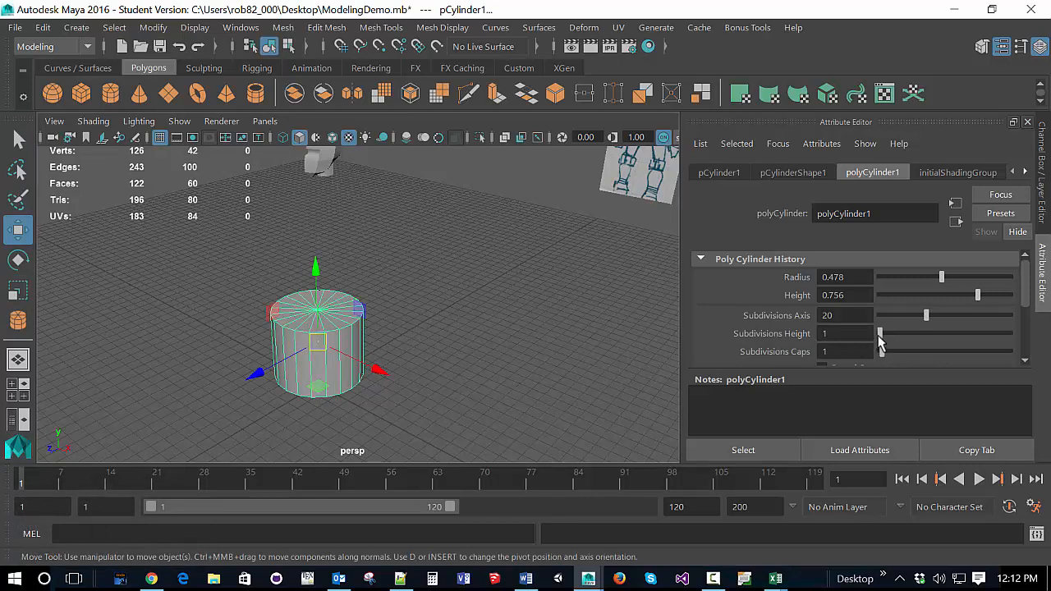
drag(879, 339, 890, 340)
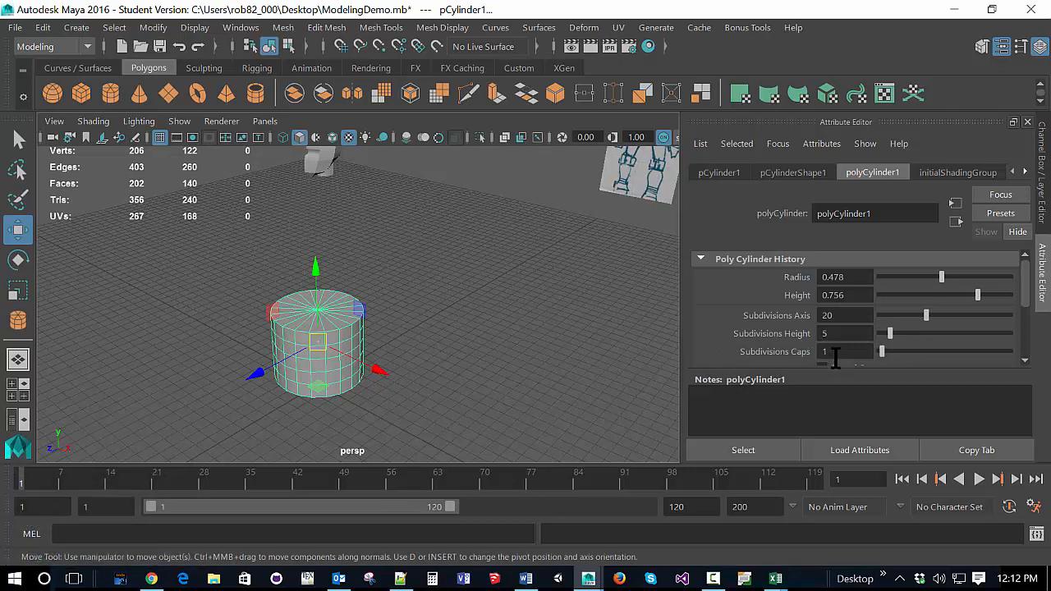
Step: Try 10 and then 9 axis subdivisions on the cylinder, checking its cap from above
click(834, 316)
text(10)
key(Return)
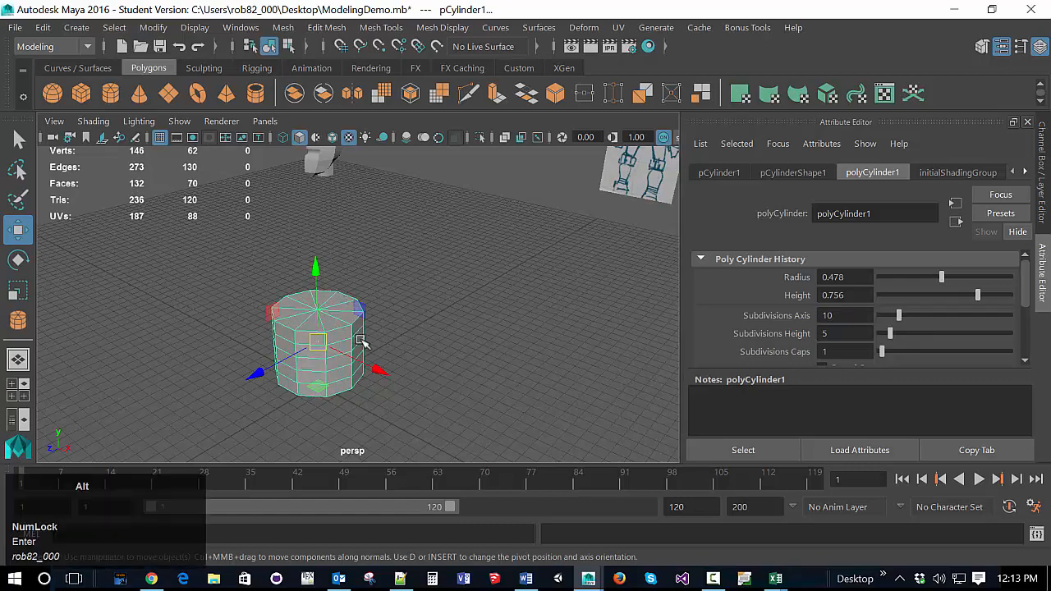
alt+drag(379, 338, 435, 397)
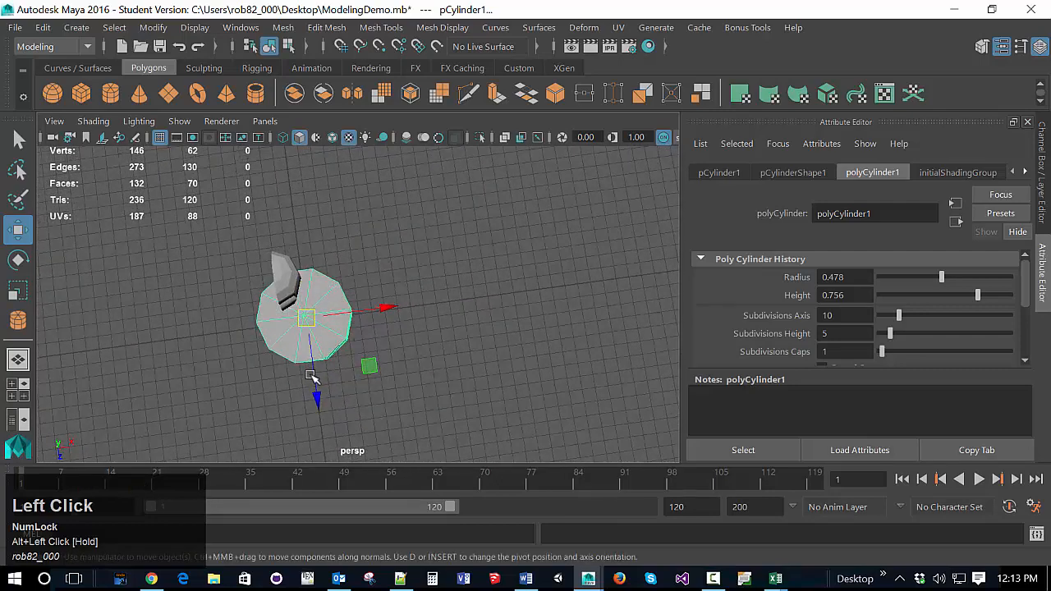
click(841, 316)
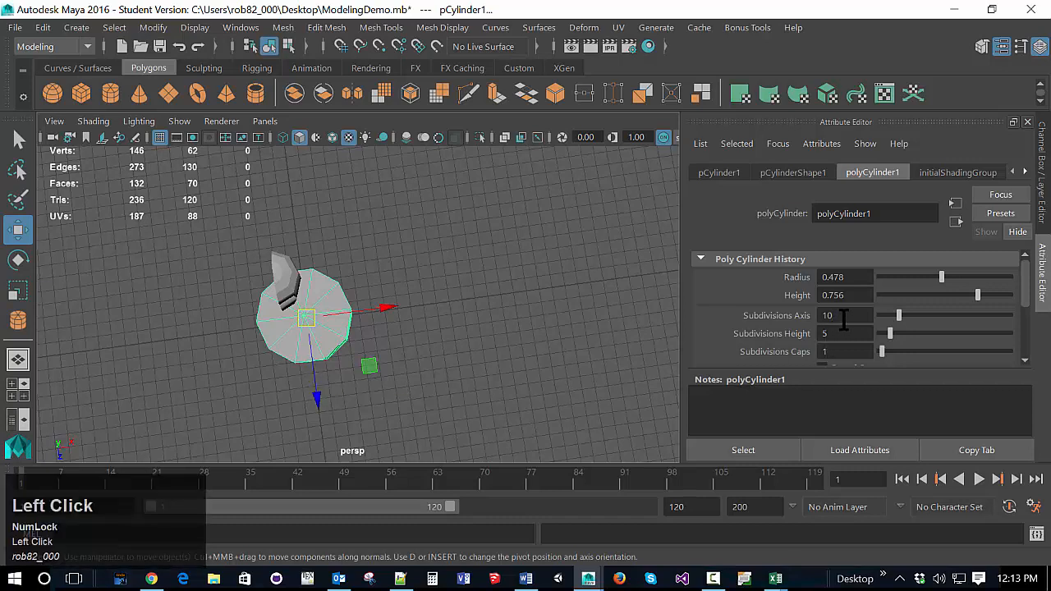
key(BackSpace)
key(BackSpace)
text(9)
key(Return)
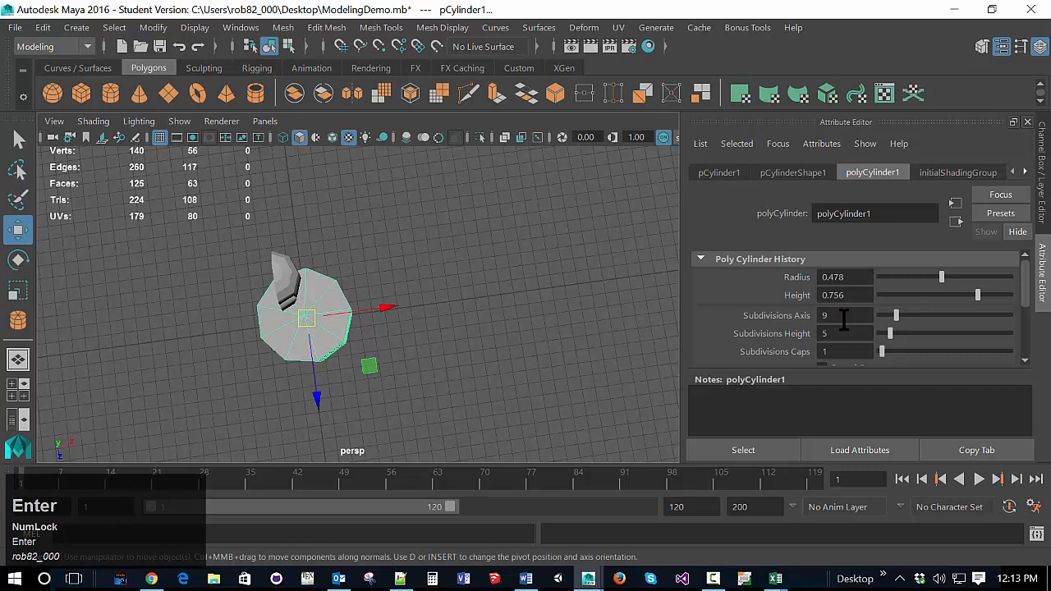
Step: Set the cylinder's axis subdivisions to 8
click(844, 319)
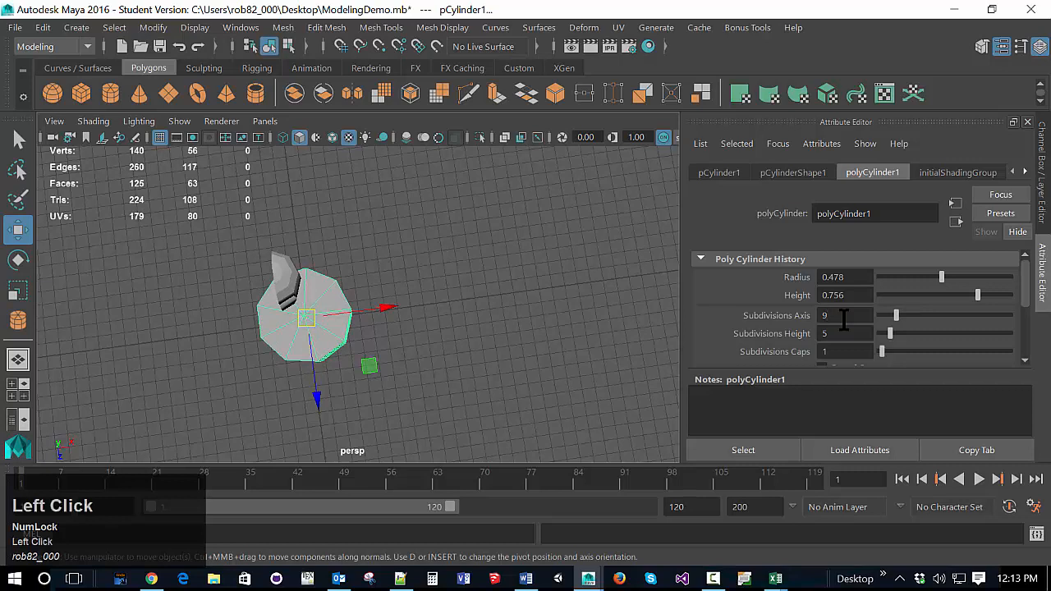
key(BackSpace)
text(8)
key(Return)
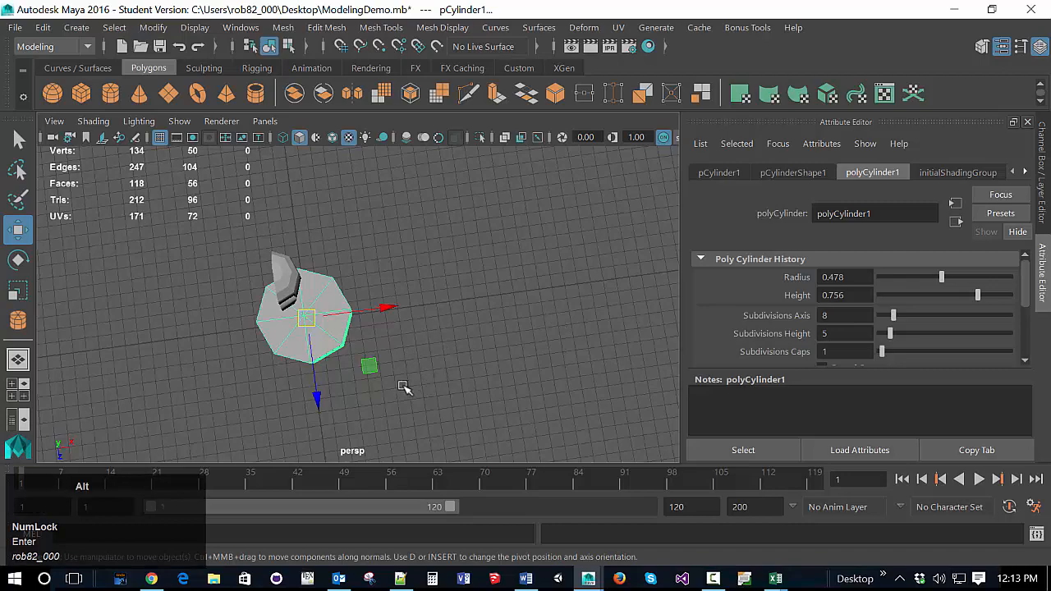
Step: Switch the cylinder to face selection and delete all faces on the negative X side of its centre line
alt+drag(403, 389, 349, 312)
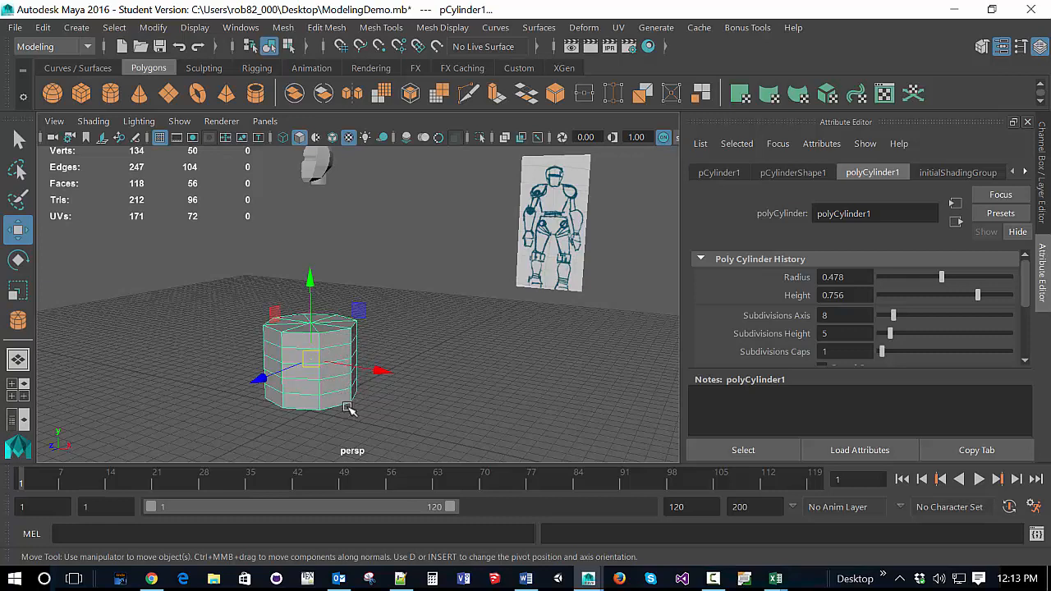
alt+drag(348, 410, 366, 425)
right_click(385, 403)
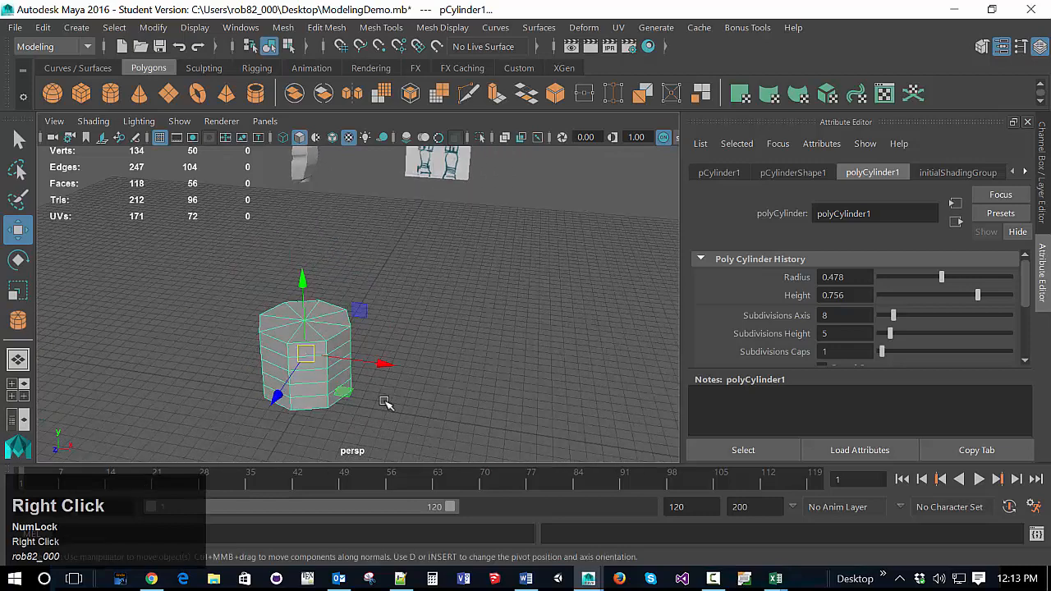
right_click(385, 402)
right_drag(385, 403, 382, 178)
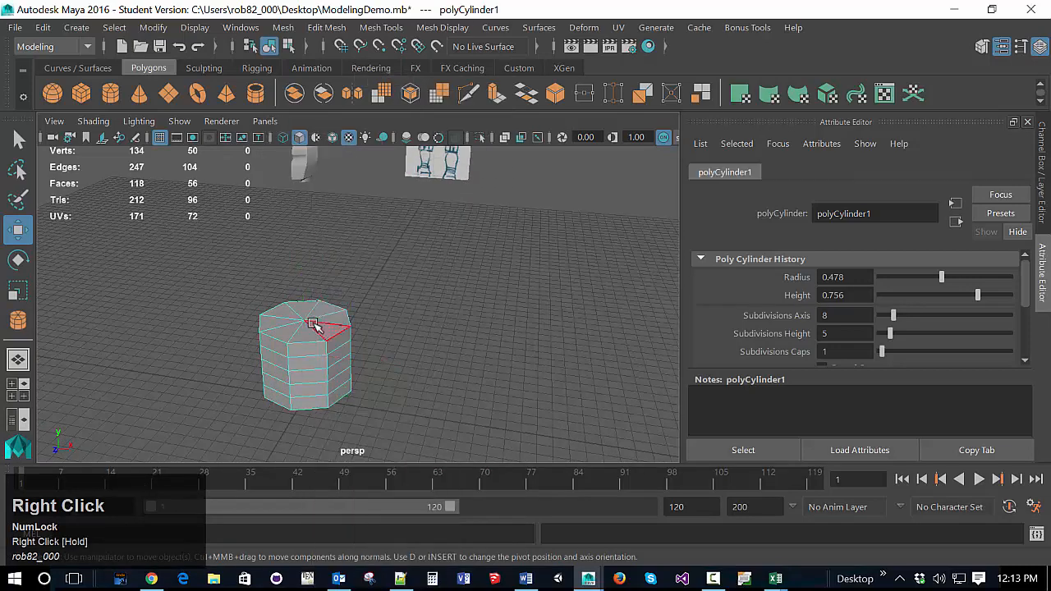
alt+drag(330, 410, 365, 394)
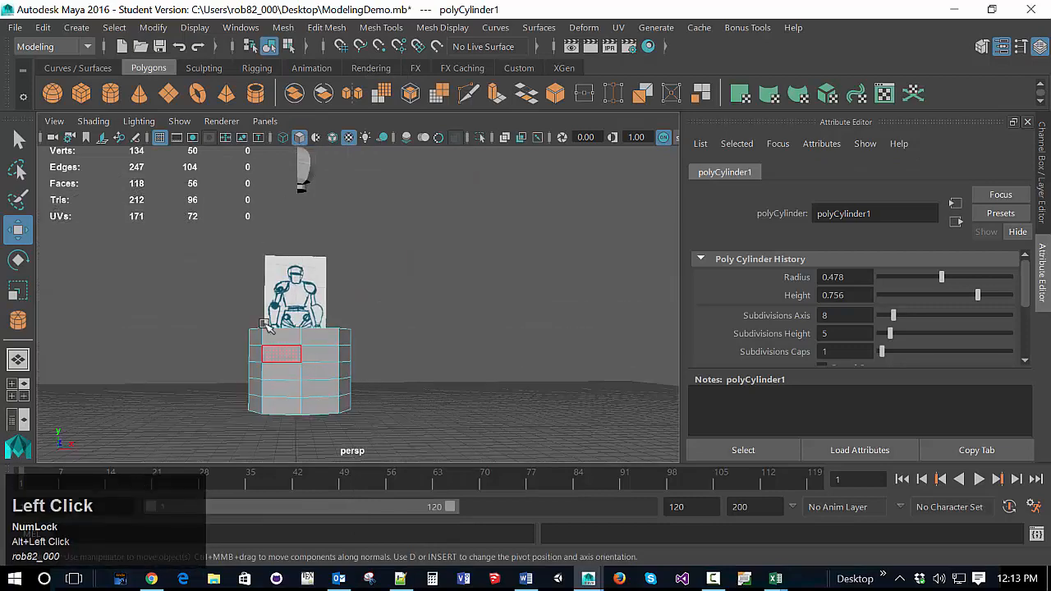
drag(202, 284, 280, 439)
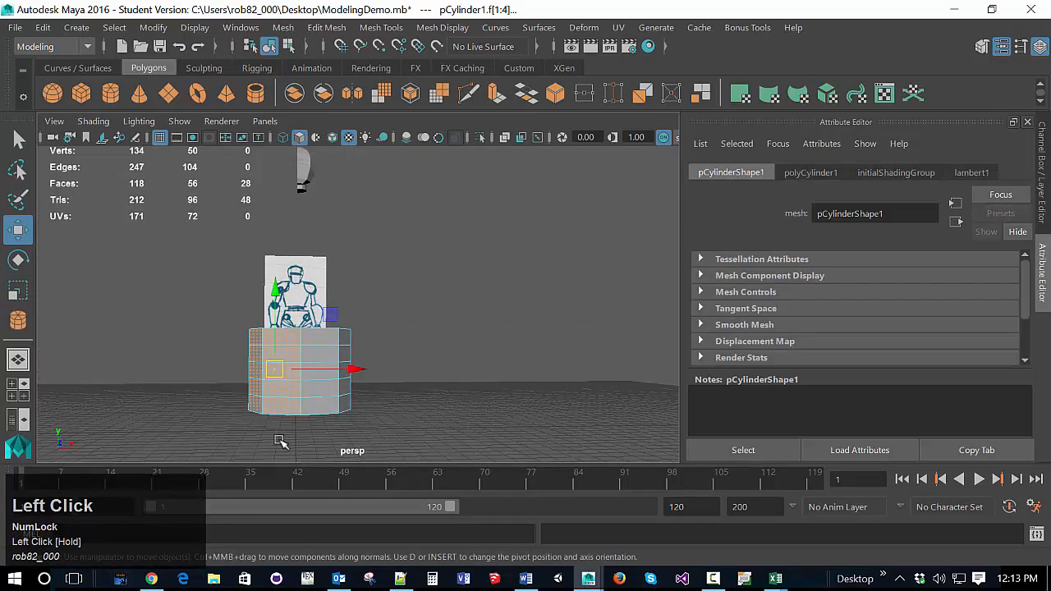
key(Delete)
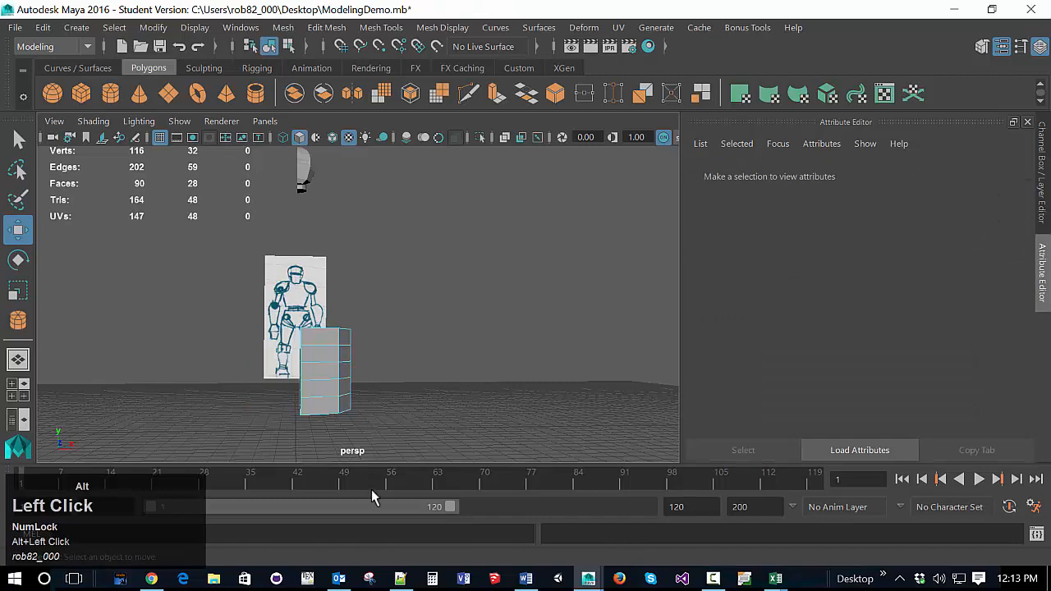
Step: Delete the top and bottom cap faces of the remaining half cylinder
alt+drag(403, 413, 427, 402)
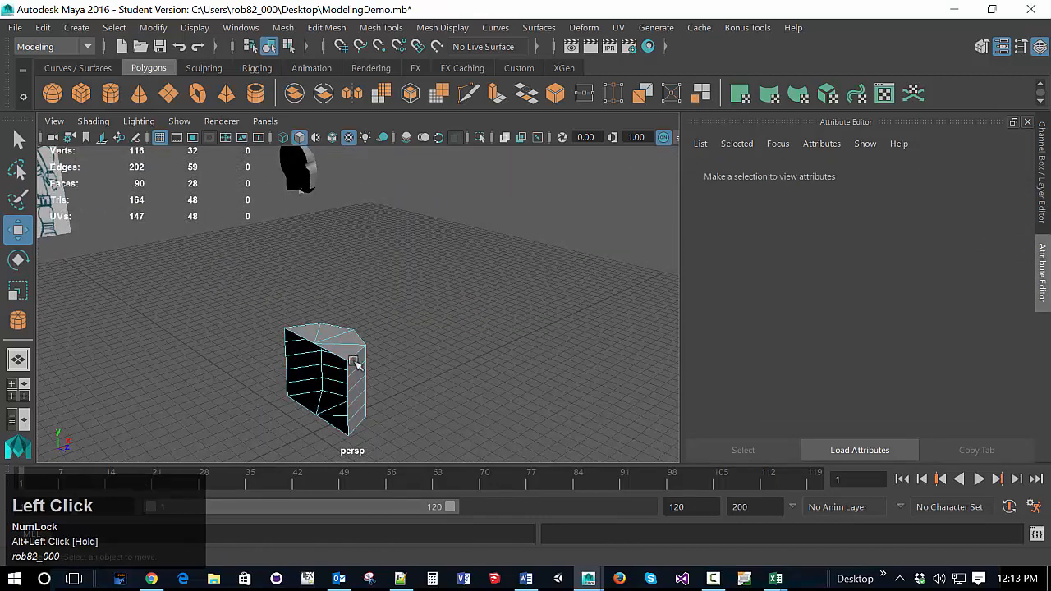
click(315, 340)
ctrl+click(331, 340)
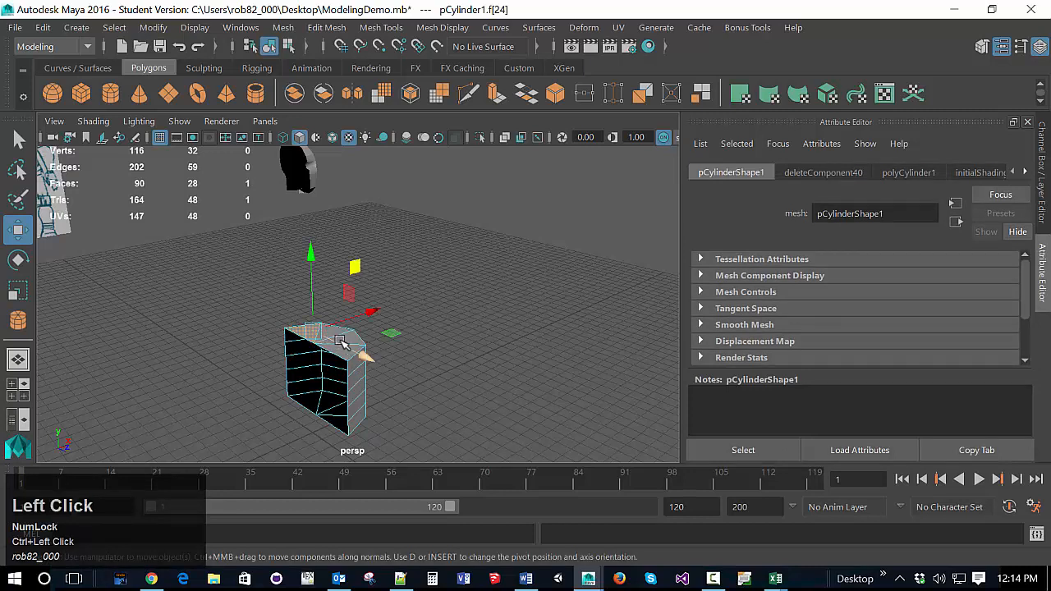
shift+click(346, 340)
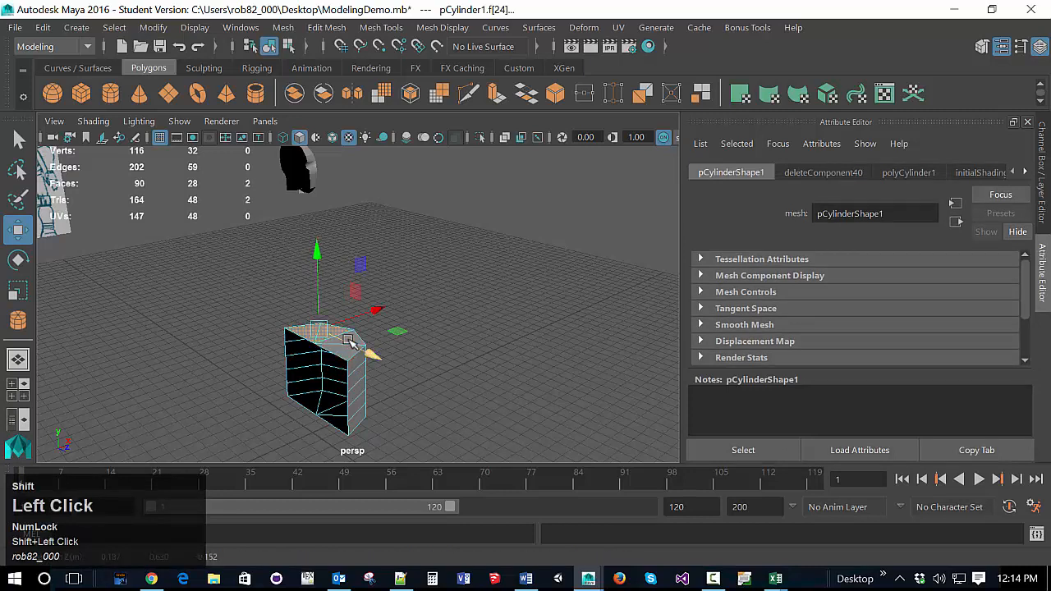
shift+click(352, 348)
shift+click(322, 405)
shift+click(316, 402)
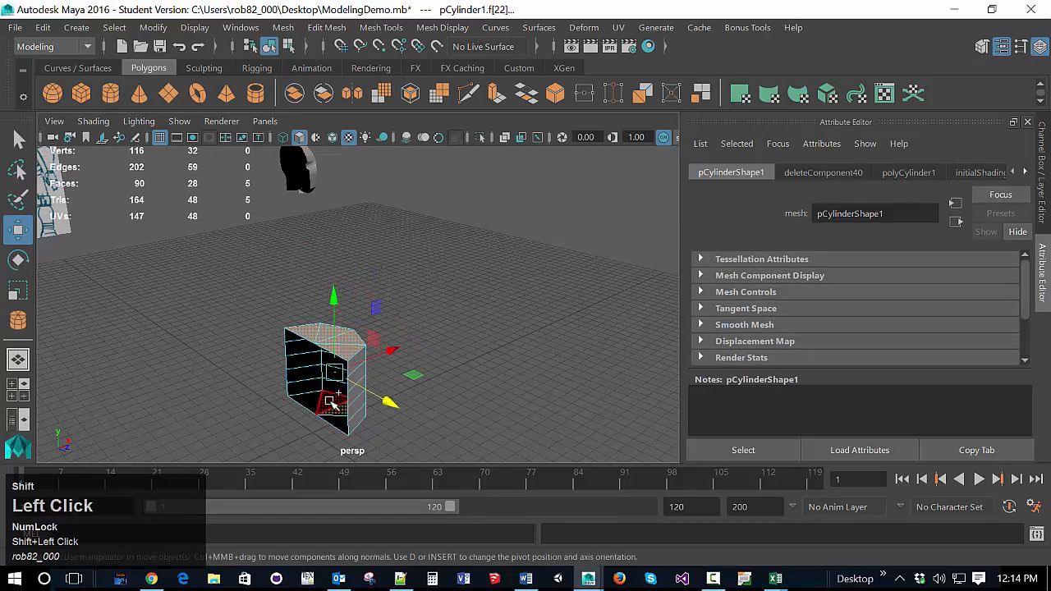
shift+click(312, 404)
shift+click(333, 420)
shift+click(363, 407)
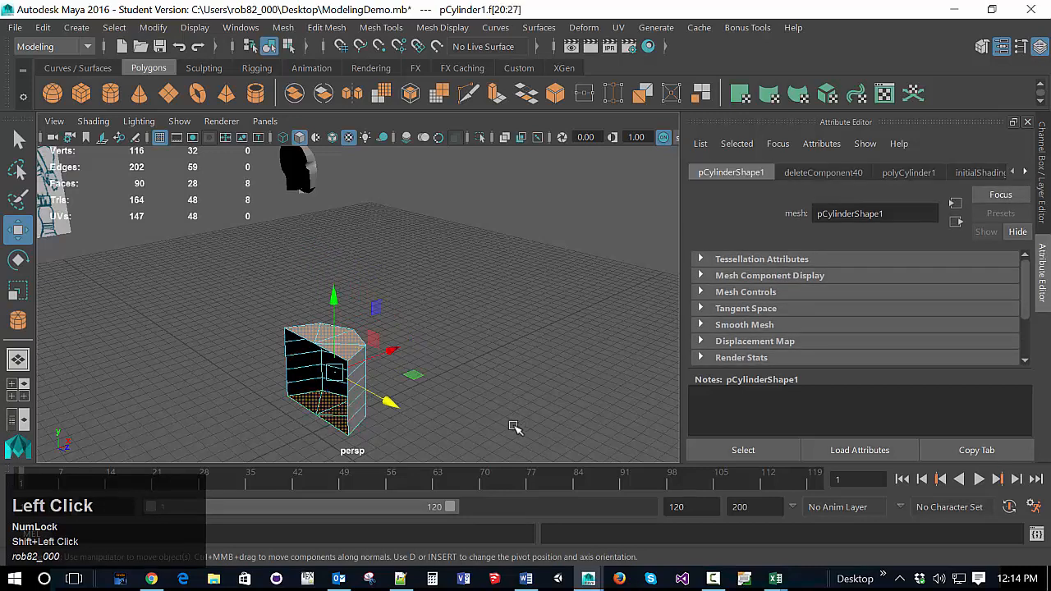
key(Delete)
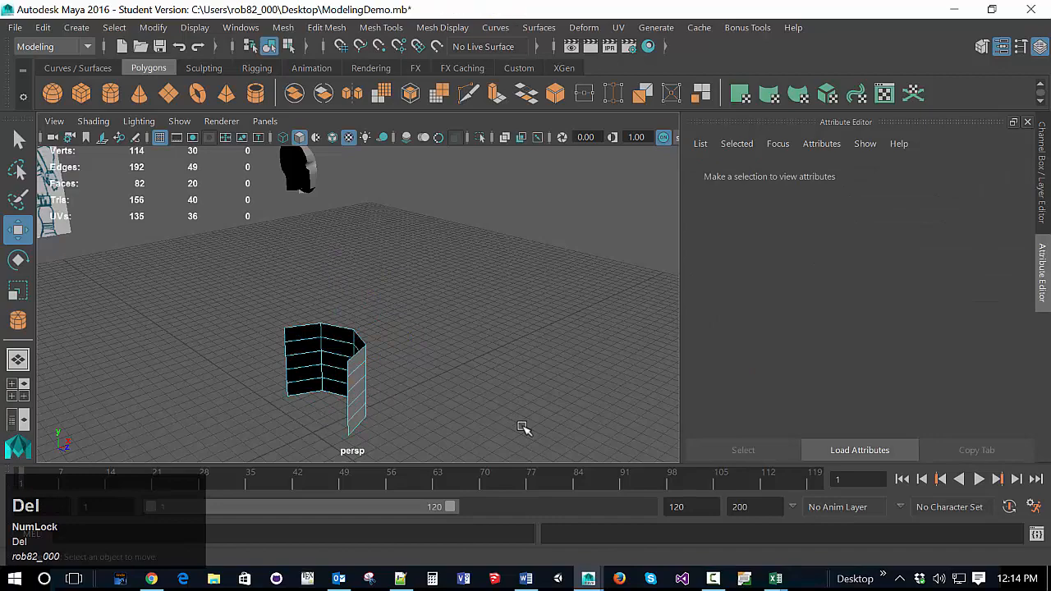
Step: In the front view, select all faces of the half cylinder and raise them to the torso of the reference drawing
alt+drag(507, 462, 454, 434)
key(space)
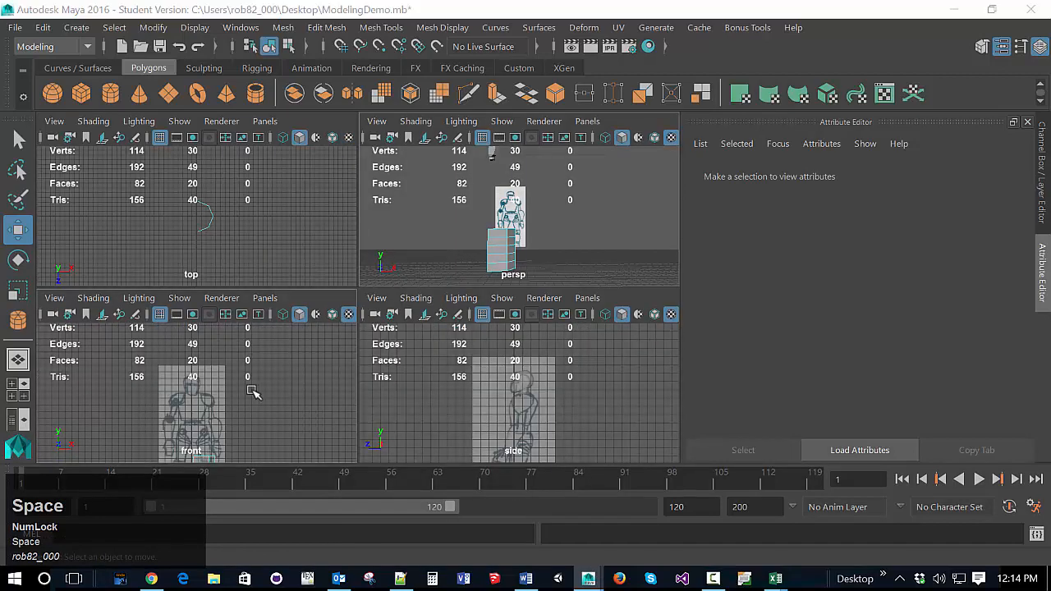
key(space)
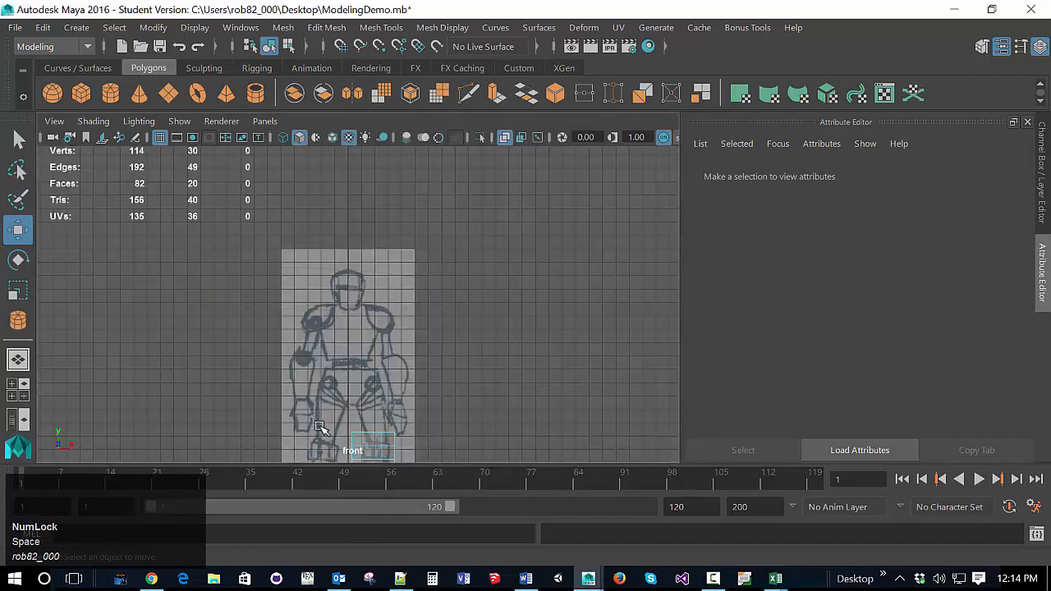
alt+middle_drag(312, 411, 327, 343)
scroll(327, 343, up, 2)
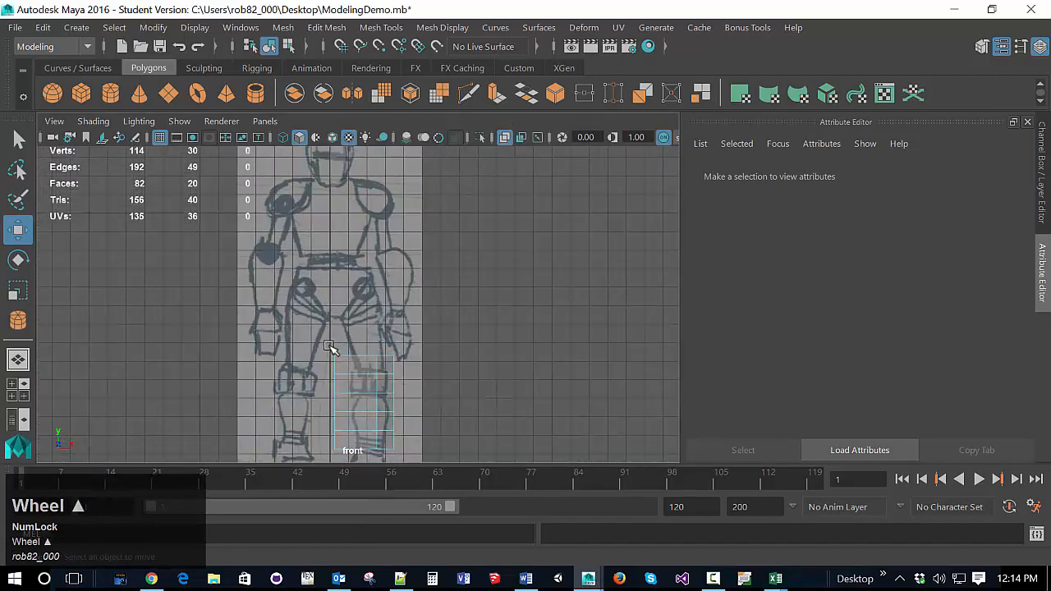
drag(316, 325, 431, 487)
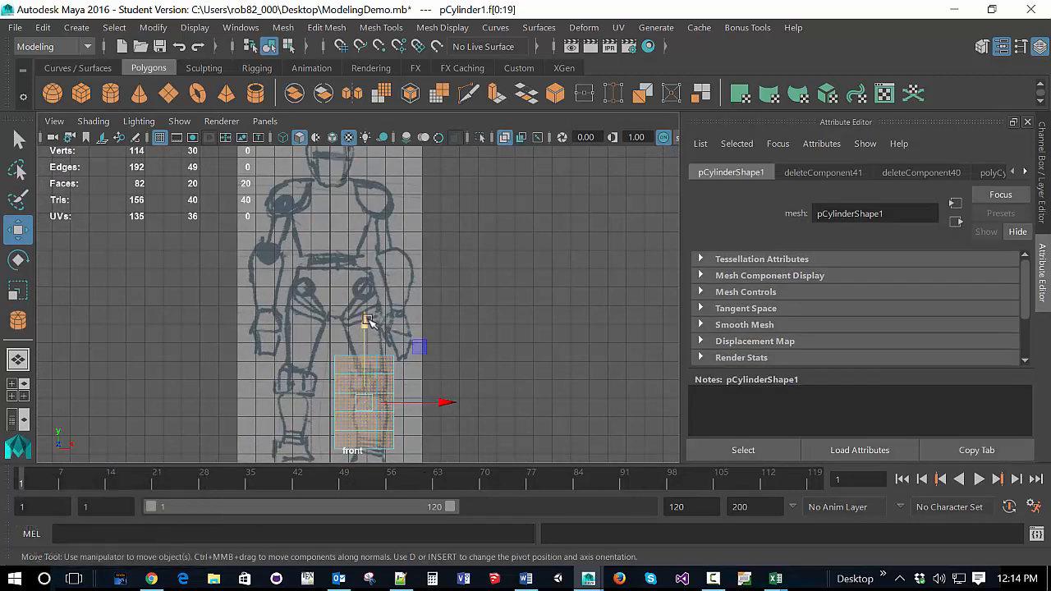
drag(363, 321, 366, 159)
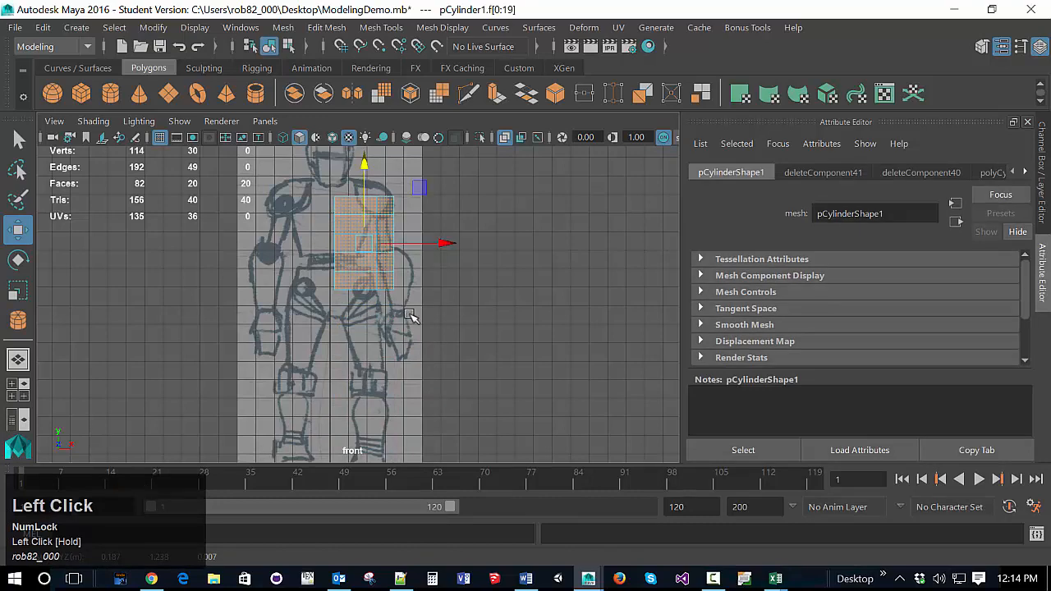
Step: Move the half cylinder's faces freely in the front view to about X 0.271, Y 1.319, off the drawing's centre line
scroll(423, 367, up, 2)
alt+middle_drag(423, 370, 403, 420)
scroll(421, 400, up, 2)
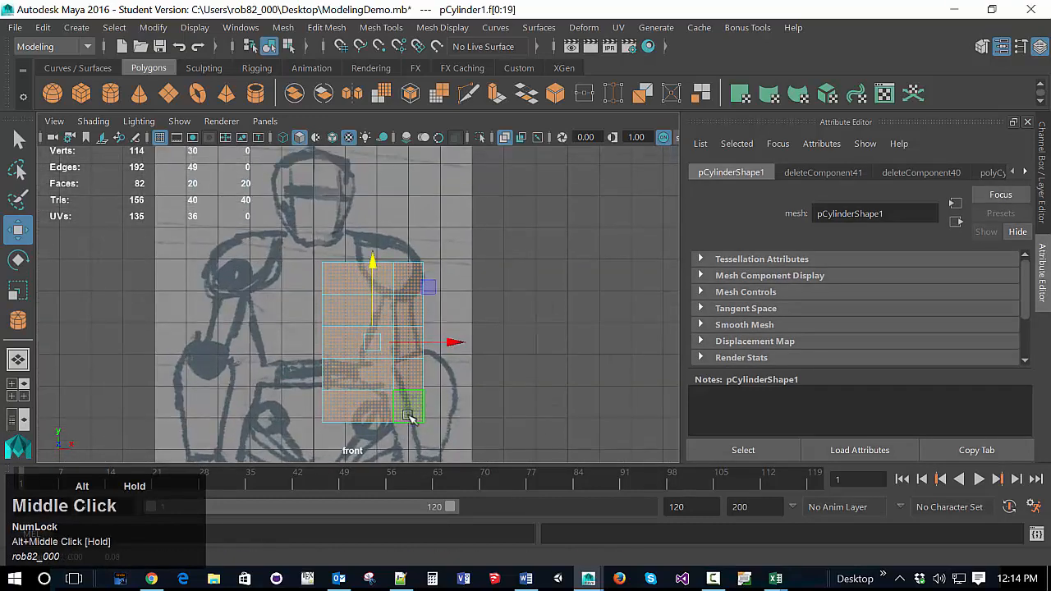
alt+drag(370, 351, 366, 316)
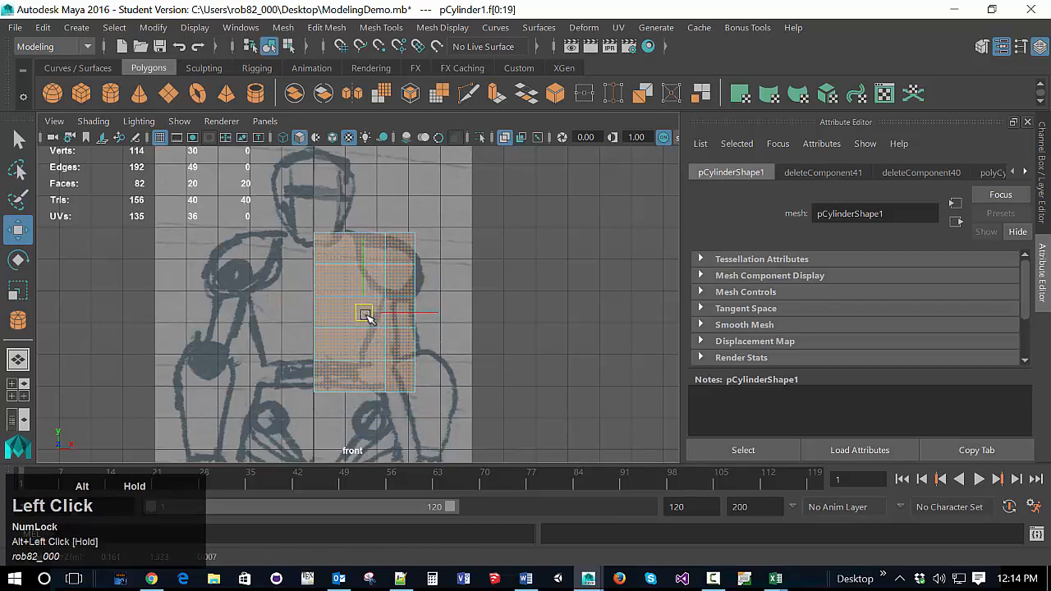
mouse_move(364, 313)
mouse_down()
mouse_move(403, 317)
mouse_move(368, 320)
mouse_up()
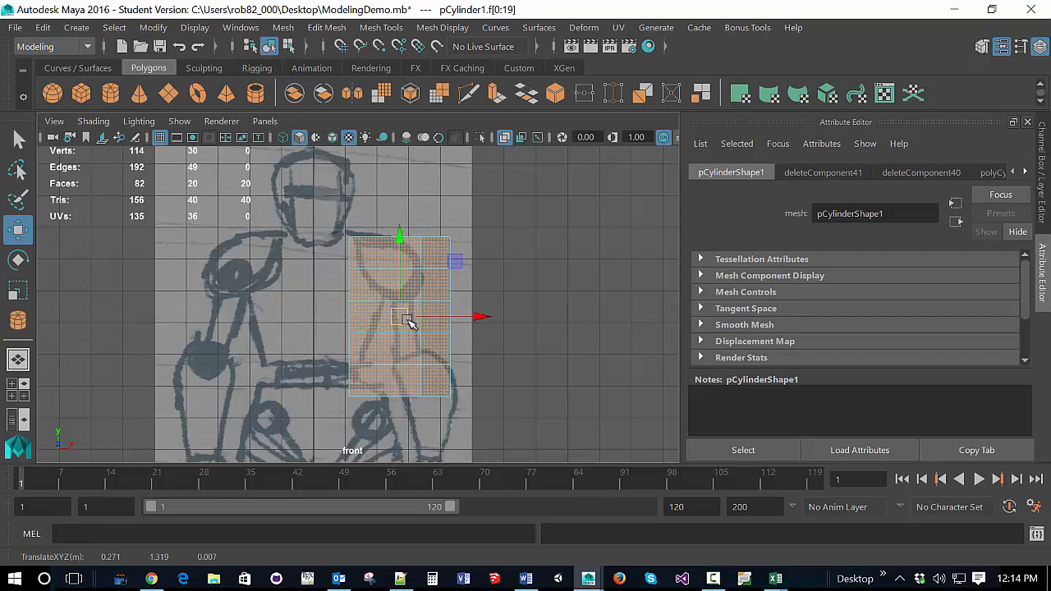
Step: Try moving the selected faces' pivot along X to the half cylinder's open inner edge with vertex snapping
key(d)
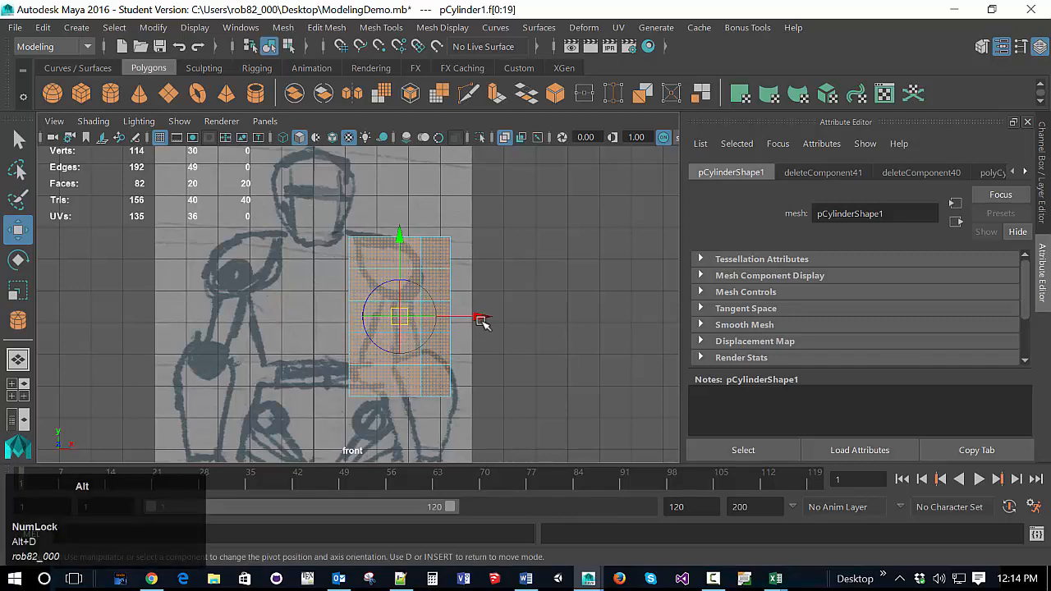
drag(472, 318, 483, 318)
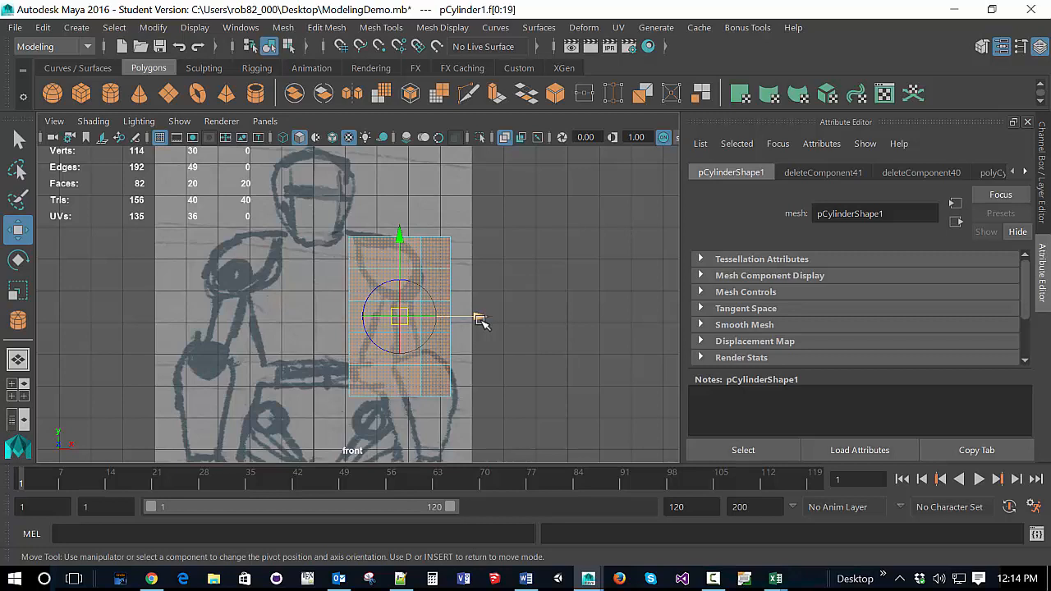
key(v)
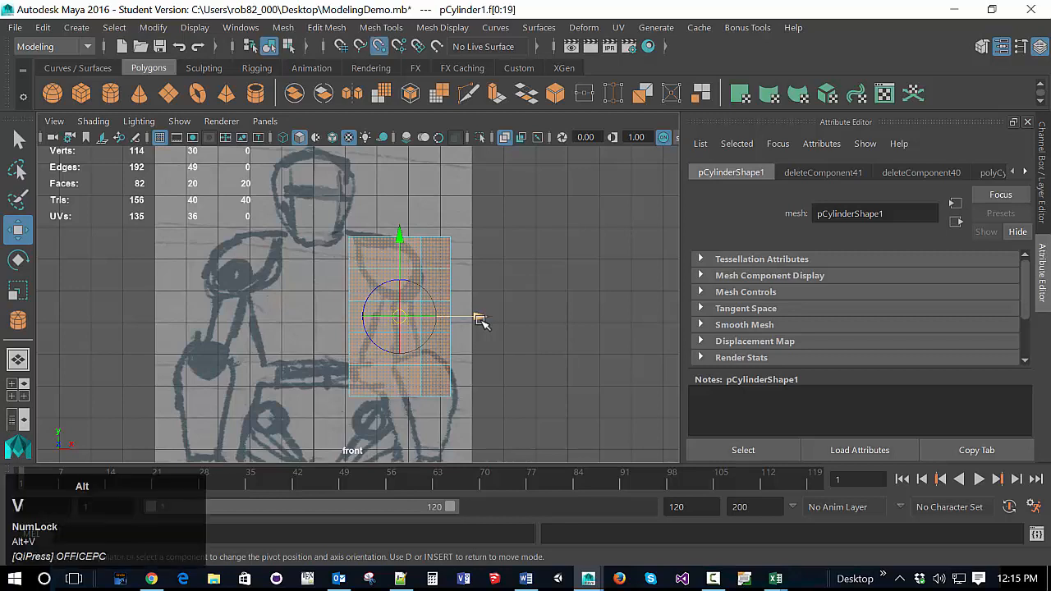
drag(480, 319, 354, 303)
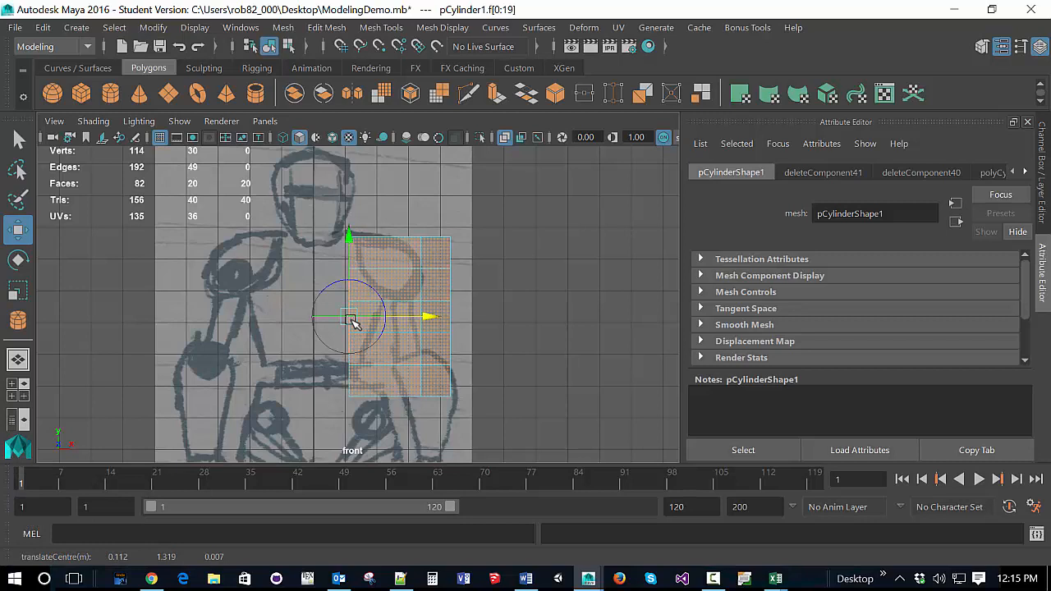
Step: Try grid snapping the pivot, undo the resulting pivot reorientation and reset the pivot to the centre of the selected faces
key(alt+x)
alt+click(352, 322)
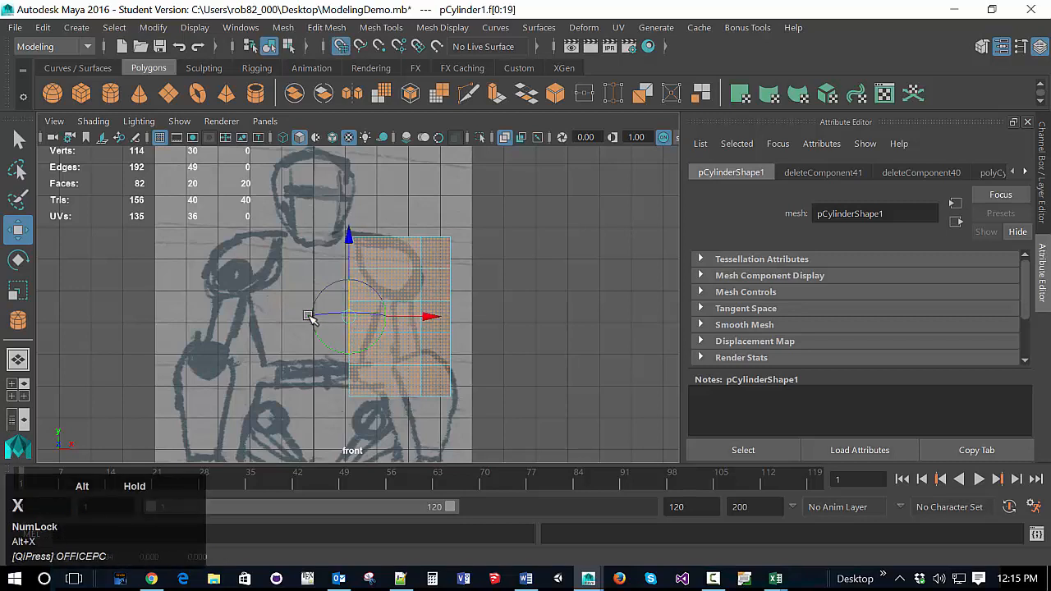
key(ctrl+alt+z)
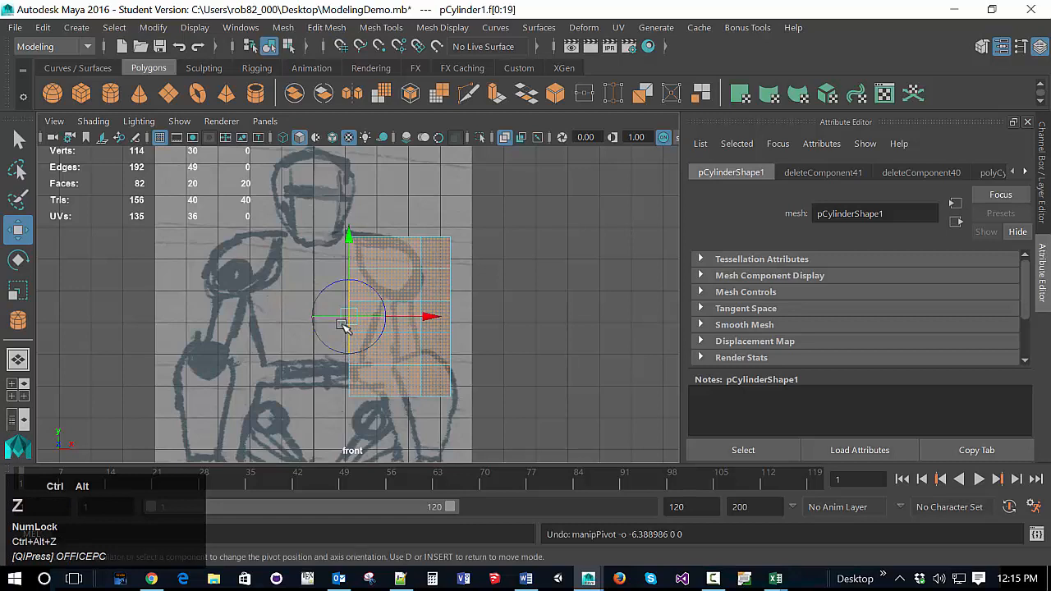
alt+click(504, 336)
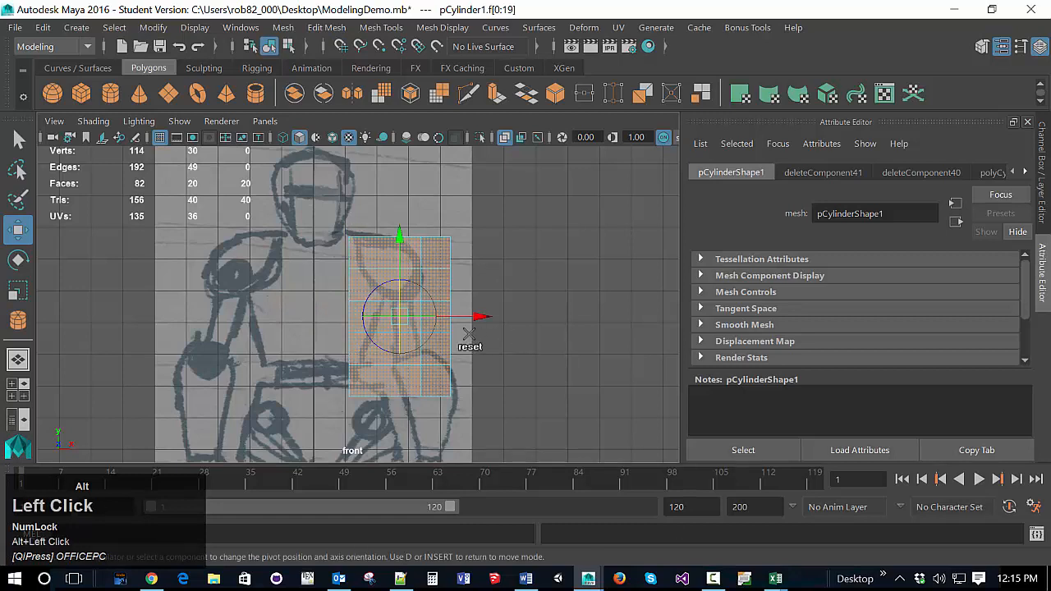
Step: Leave pivot editing, try moving the selected faces along X toward the centre line with vertex snapping, and undo the move
key(alt+d)
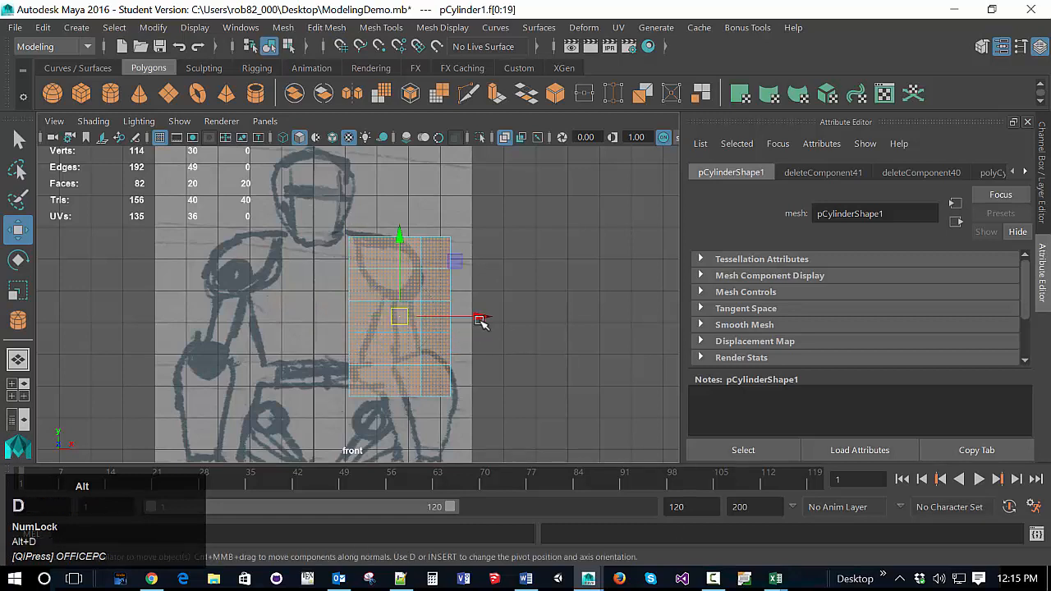
key(v)
drag(478, 318, 412, 316)
key(ctrl+alt+z)
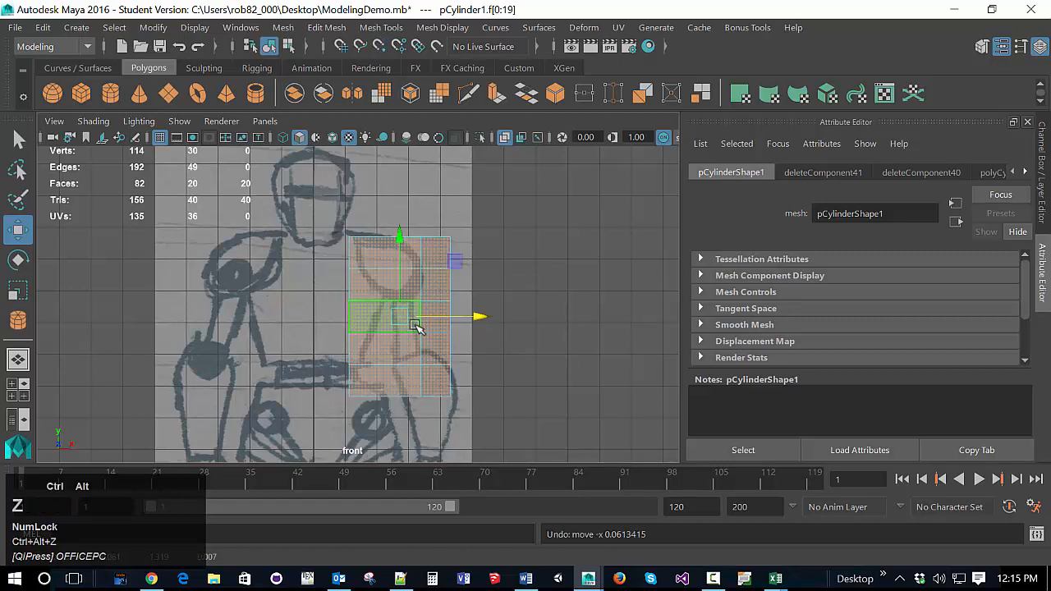
Step: Move the selected faces' pivot along X to the half cylinder's open inner edge with vertex snapping, and leave pivot editing
key(alt+d)
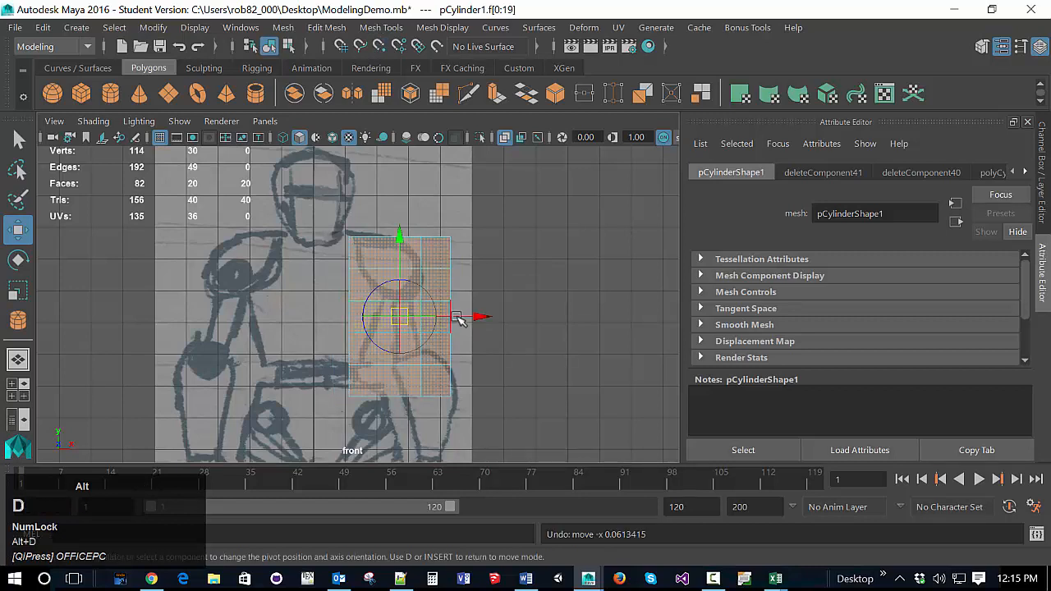
alt+click(480, 317)
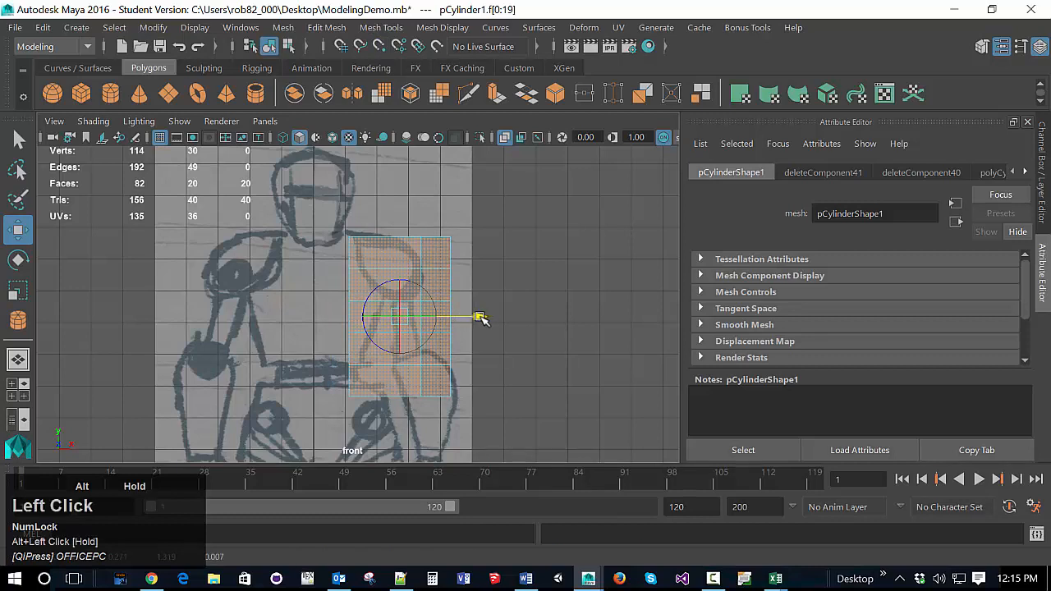
key(v)
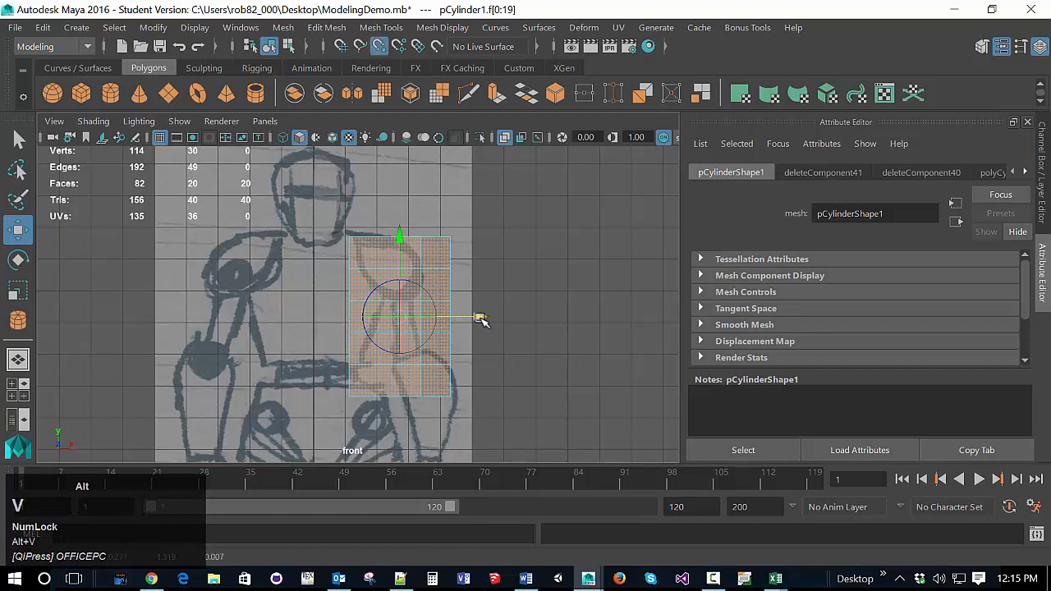
drag(478, 317, 372, 326)
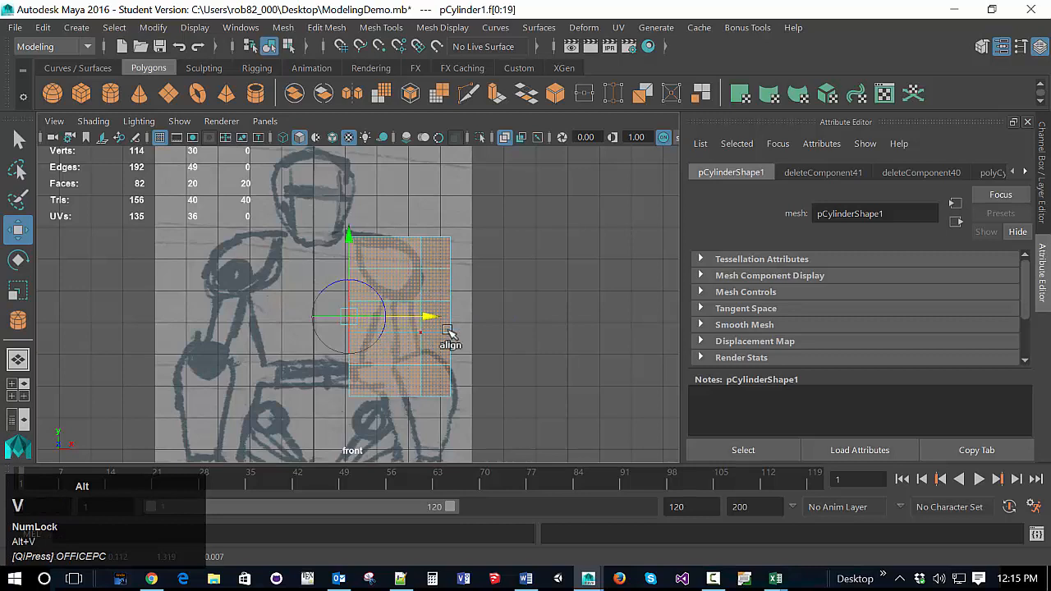
key(w)
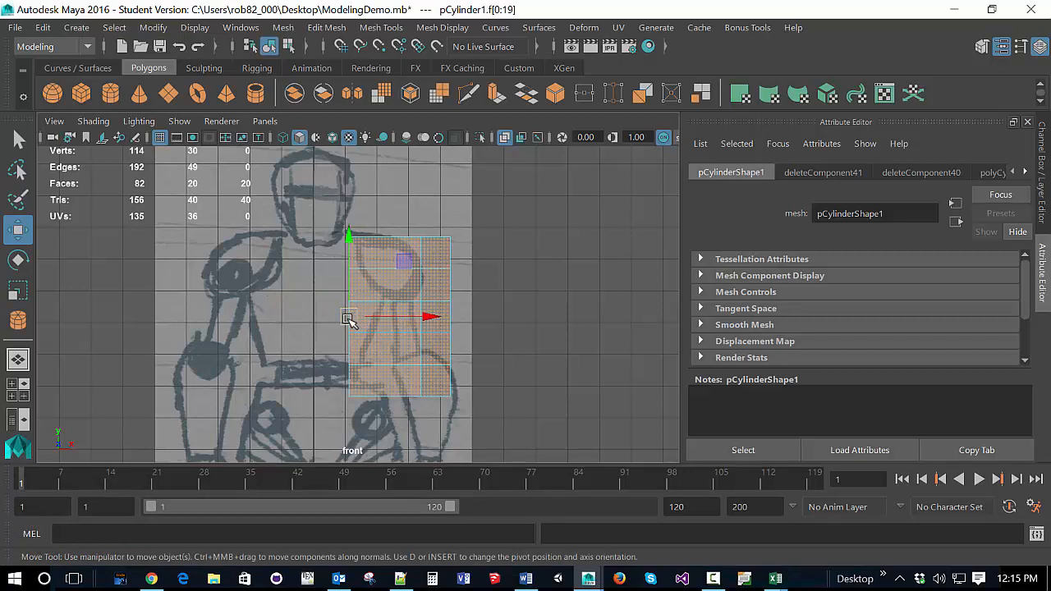
Step: Try moving the selected faces to the drawing's centre line with grid snapping, and undo the move
key(x)
drag(349, 321, 314, 320)
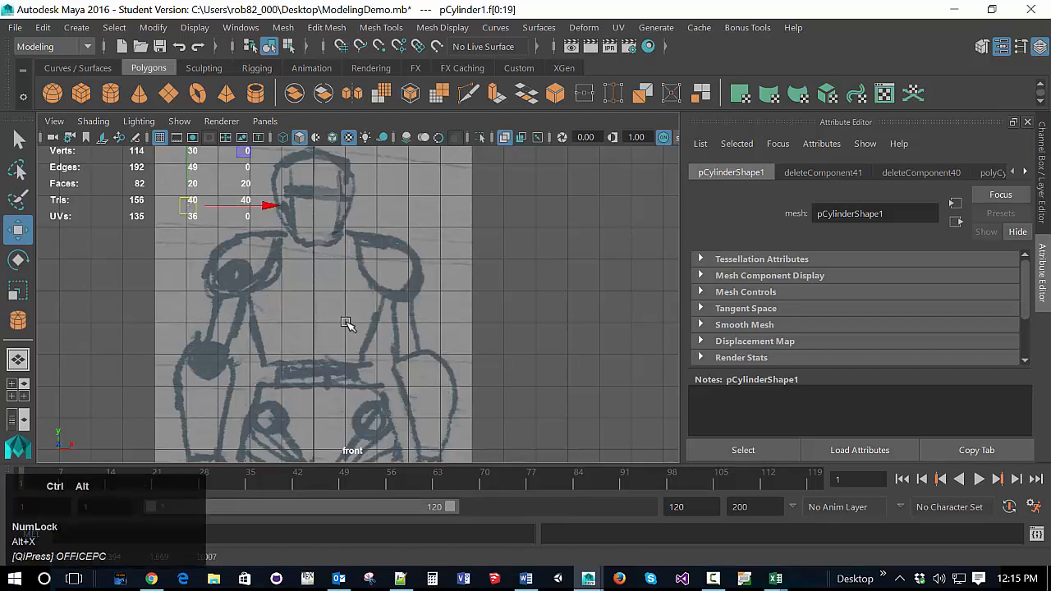
key(ctrl+alt+z)
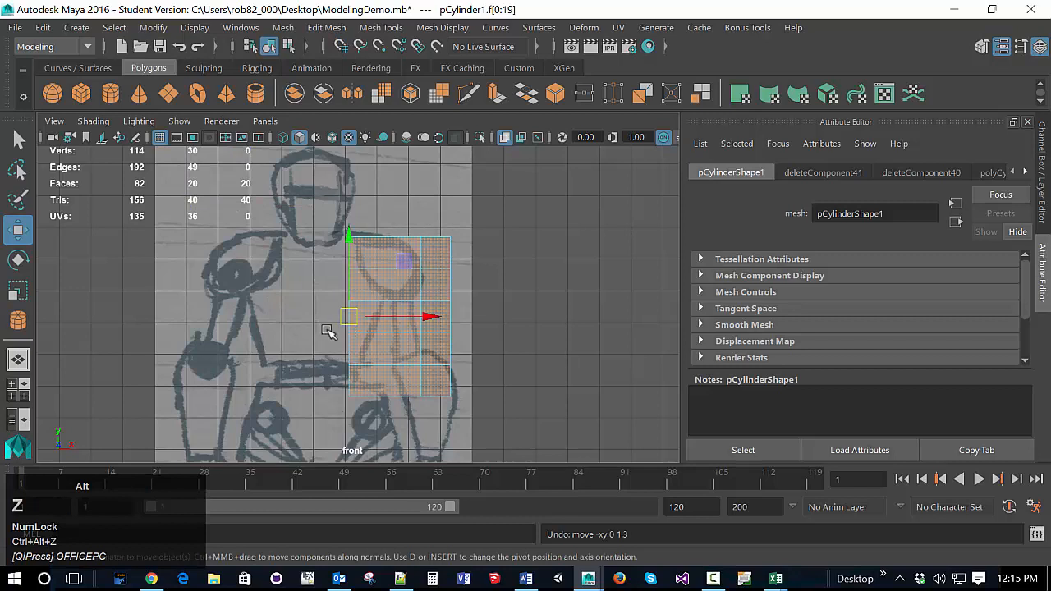
Step: Examine the Move tool's snap settings, including Retain component spacing, and close the tool settings
alt+double_click(20, 228)
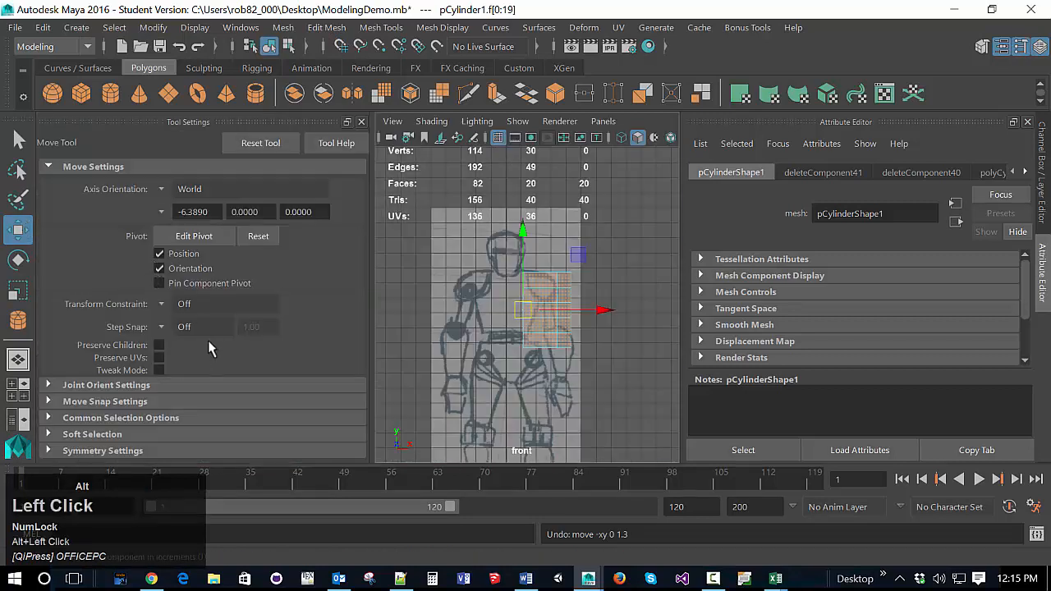
scroll(197, 352, down, 1)
click(167, 401)
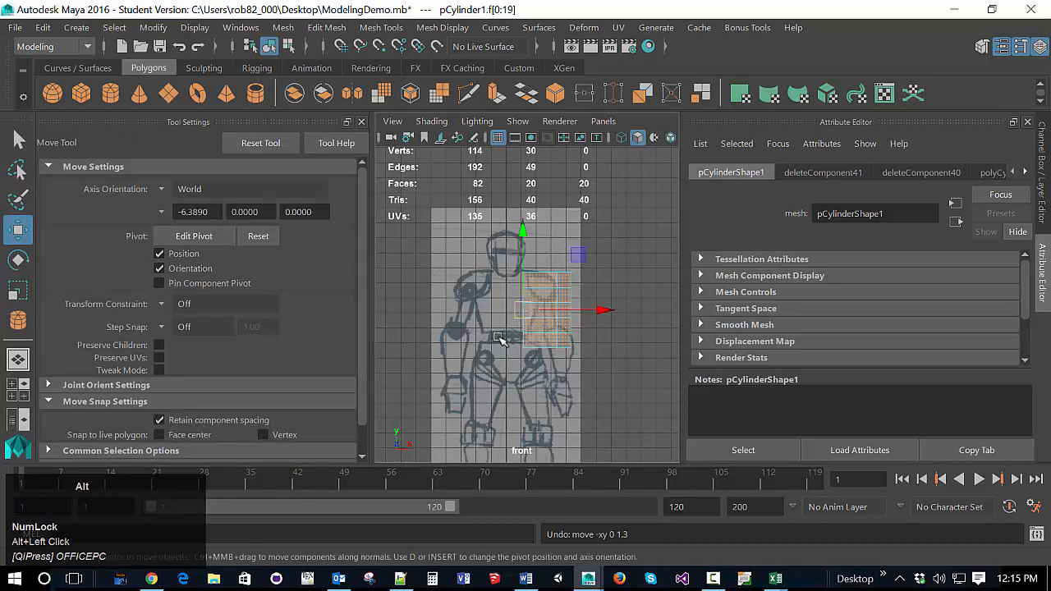
click(21, 234)
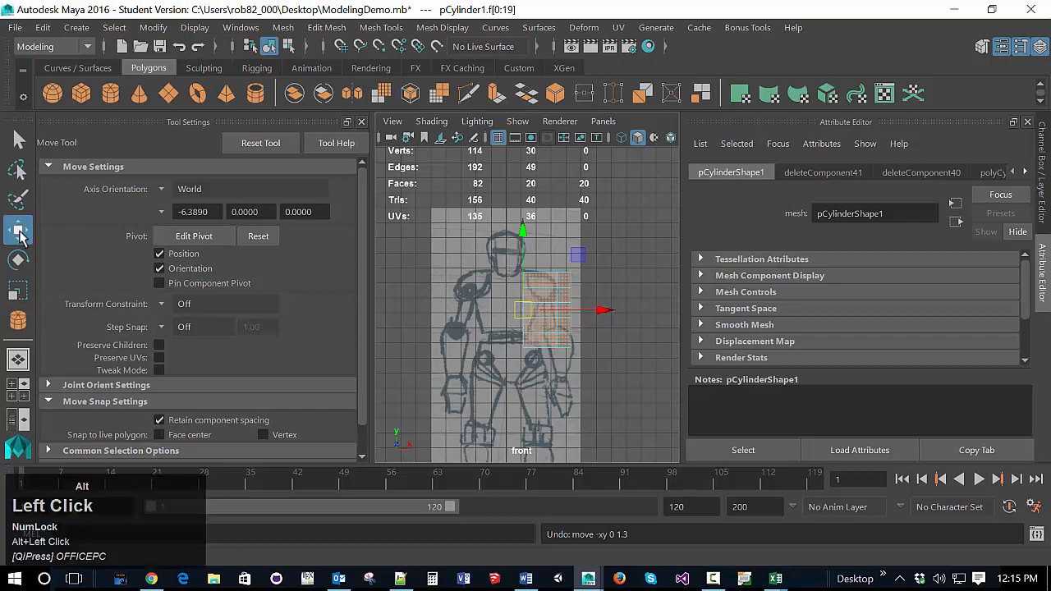
click(362, 122)
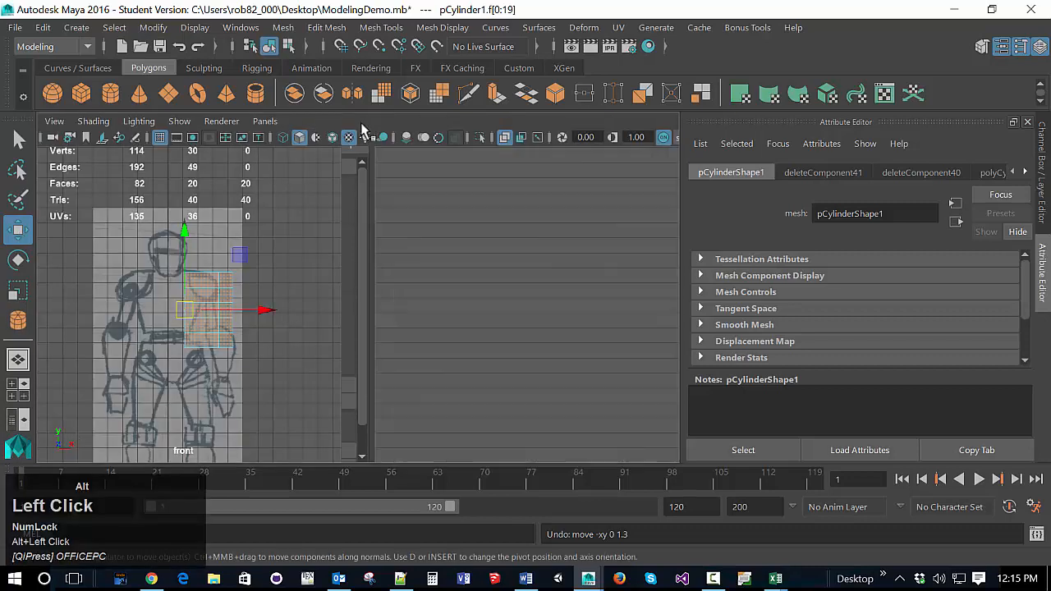
Step: Move the selected faces with grid snapping until the half cylinder's open inner edge lies on the drawing's centre line, and deselect them
scroll(353, 318, up, 3)
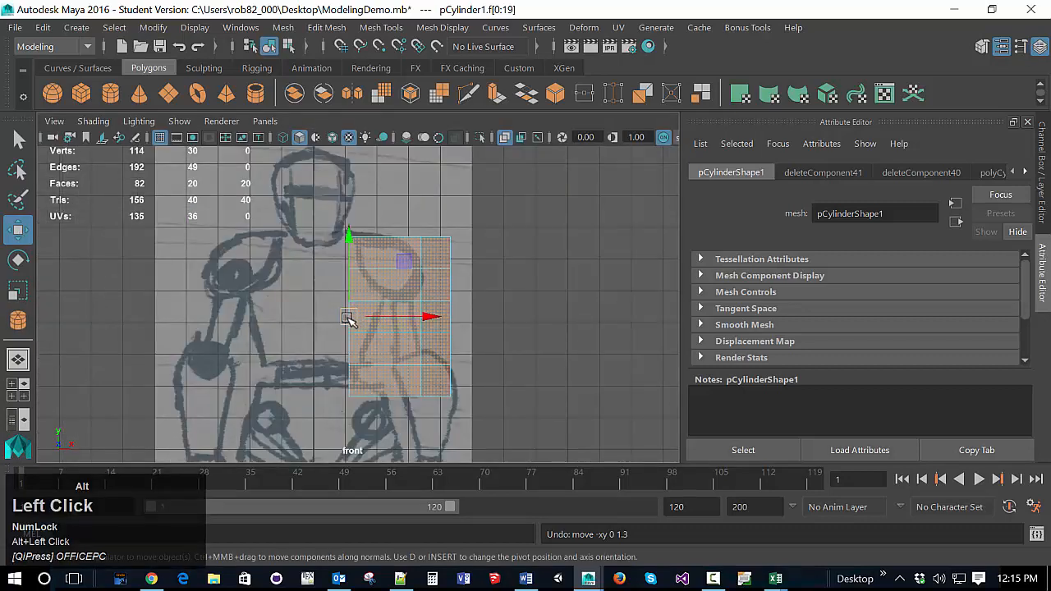
key(x)
drag(349, 321, 317, 320)
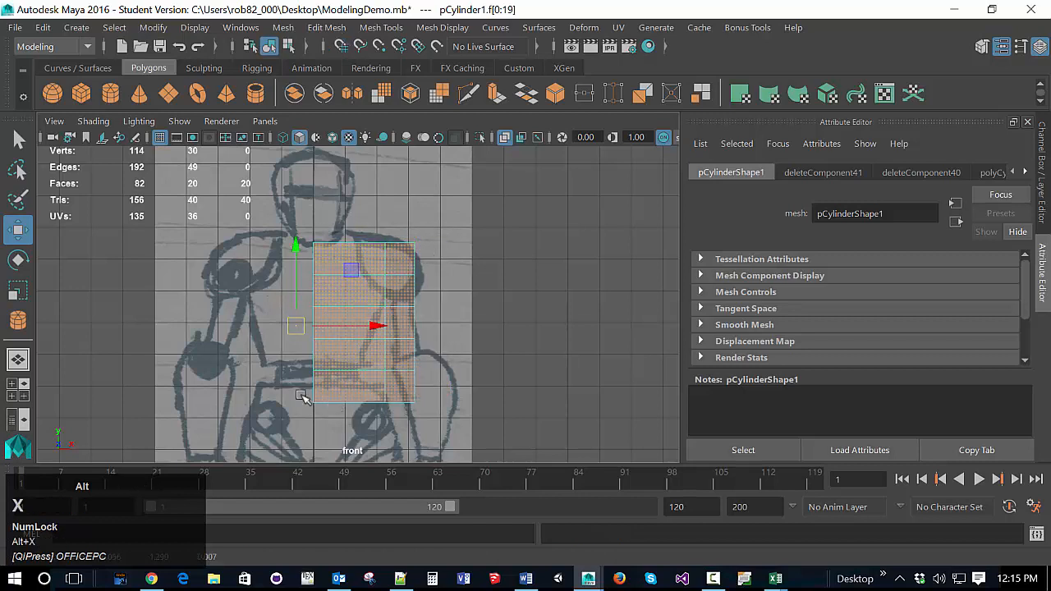
click(501, 306)
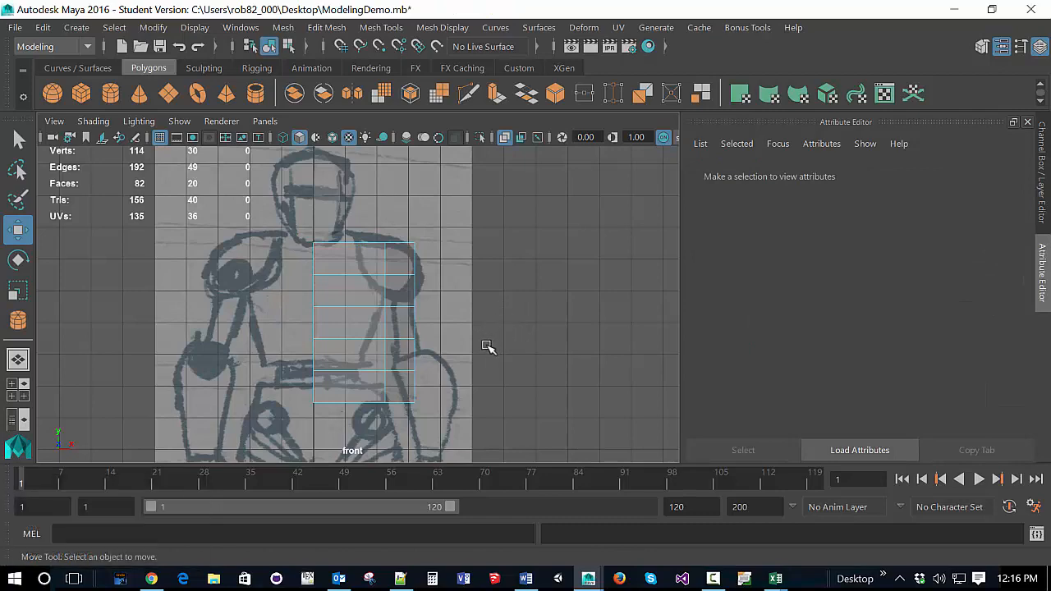
Step: Check the half cylinder's placement in the perspective and four-view layouts, and return to the front view
key(space)
key(space)
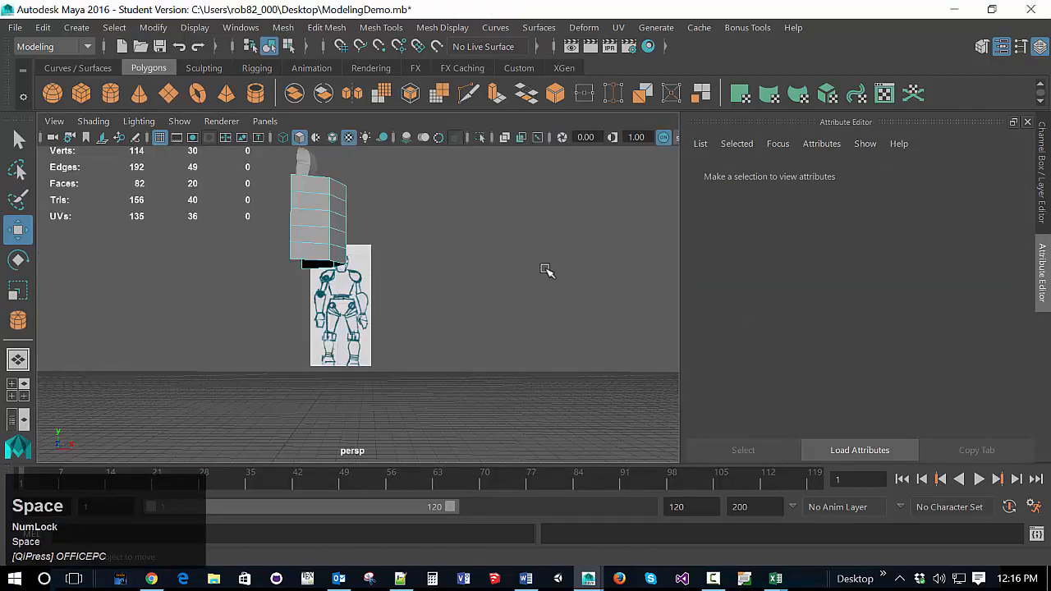
mouse_move(534, 300)
alt+mouse_down()
mouse_move(451, 345)
mouse_move(418, 293)
mouse_move(504, 309)
mouse_move(571, 296)
mouse_move(548, 299)
alt+mouse_up()
key(space)
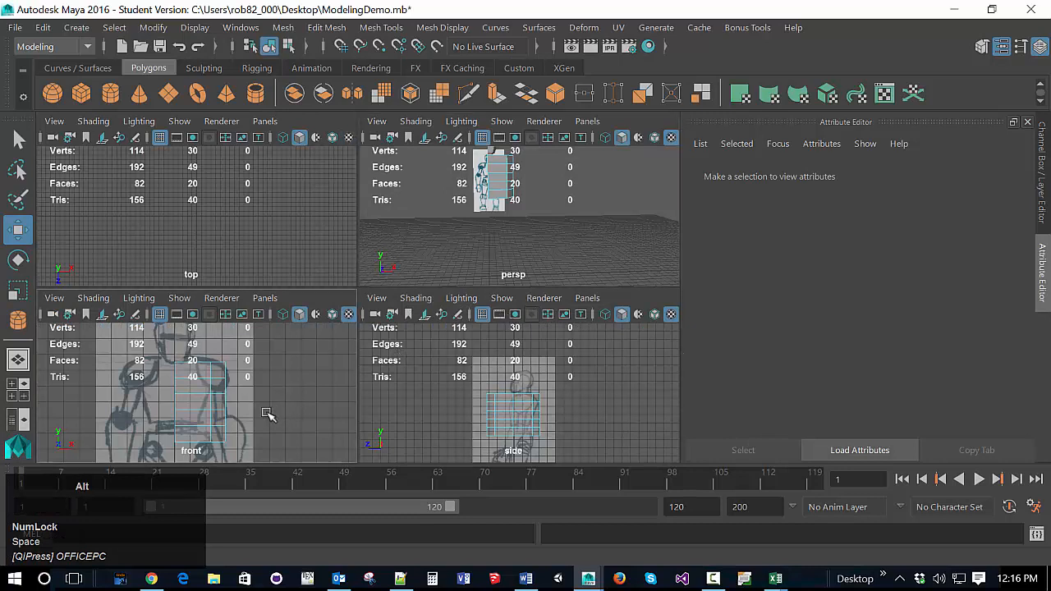
alt+middle_drag(270, 416, 271, 394)
key(space)
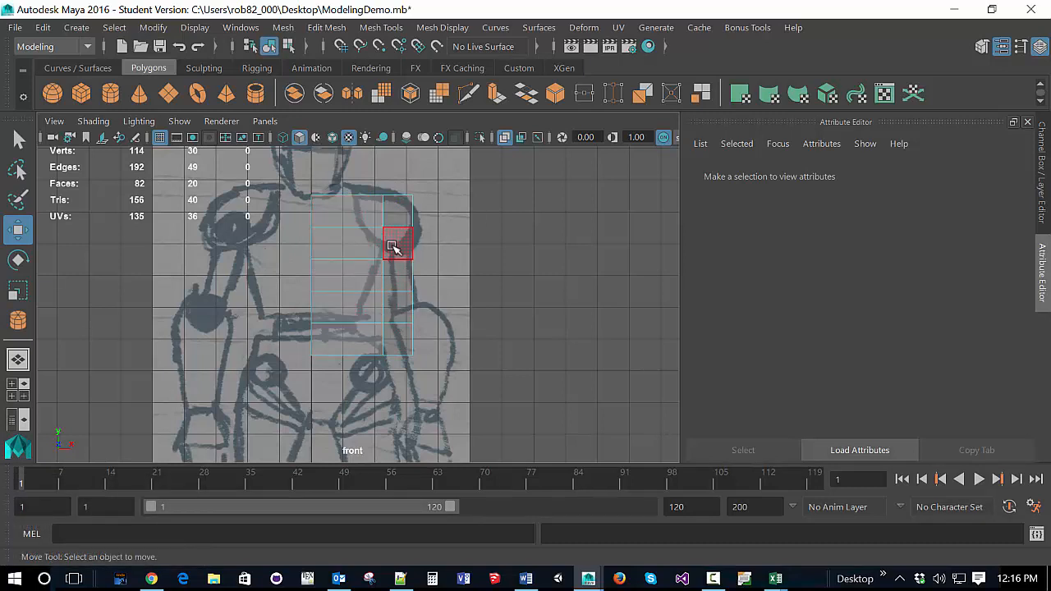
alt+middle_drag(432, 276, 407, 350)
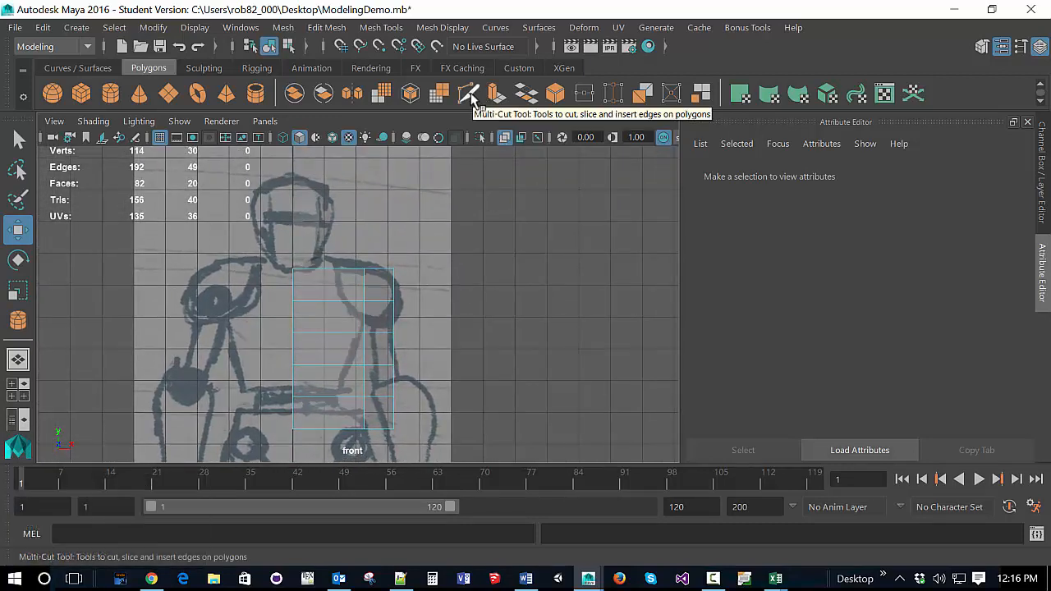
Step: Switch the half cylinder to vertex editing, select its top row of vertices and activate the Move tool
right_click(315, 280)
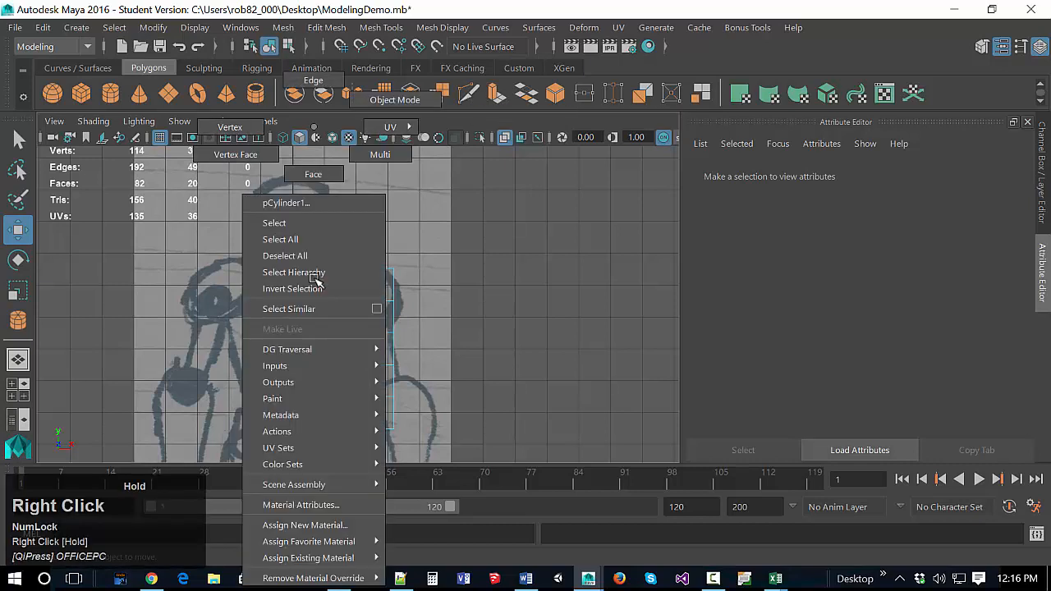
right_drag(315, 280, 257, 149)
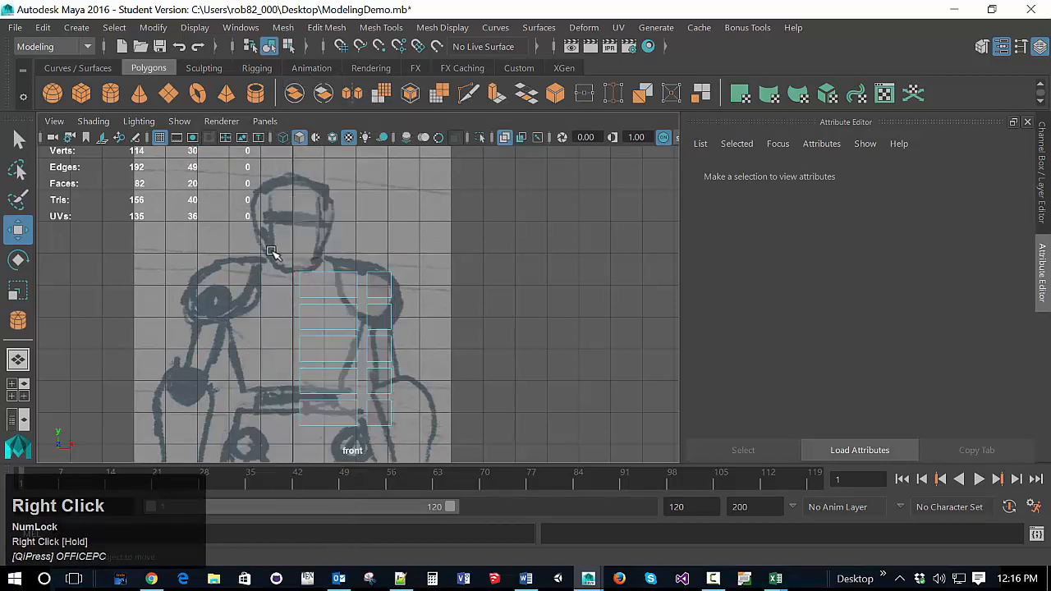
click(272, 251)
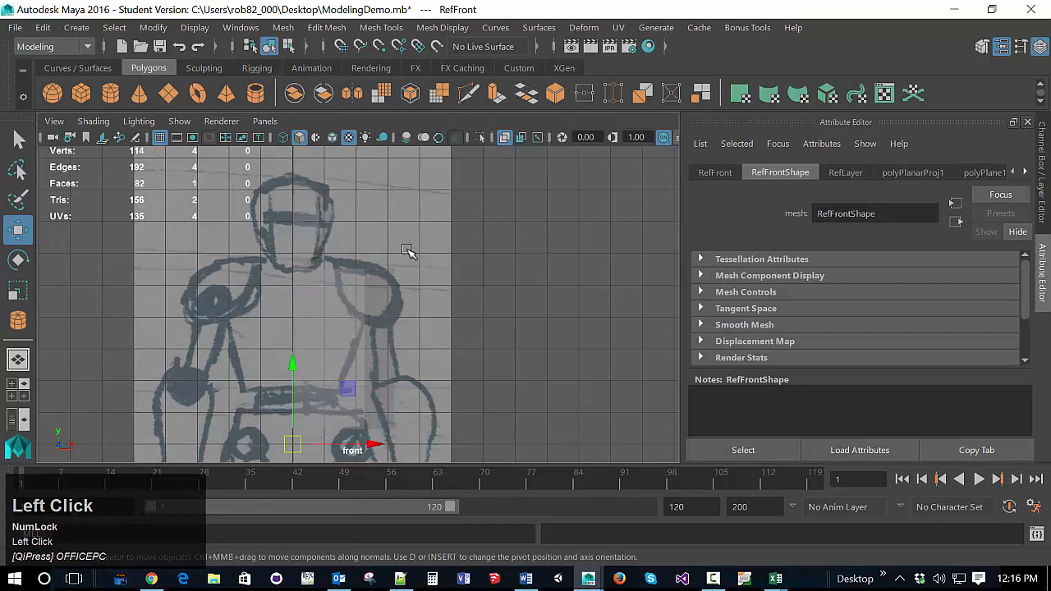
click(18, 140)
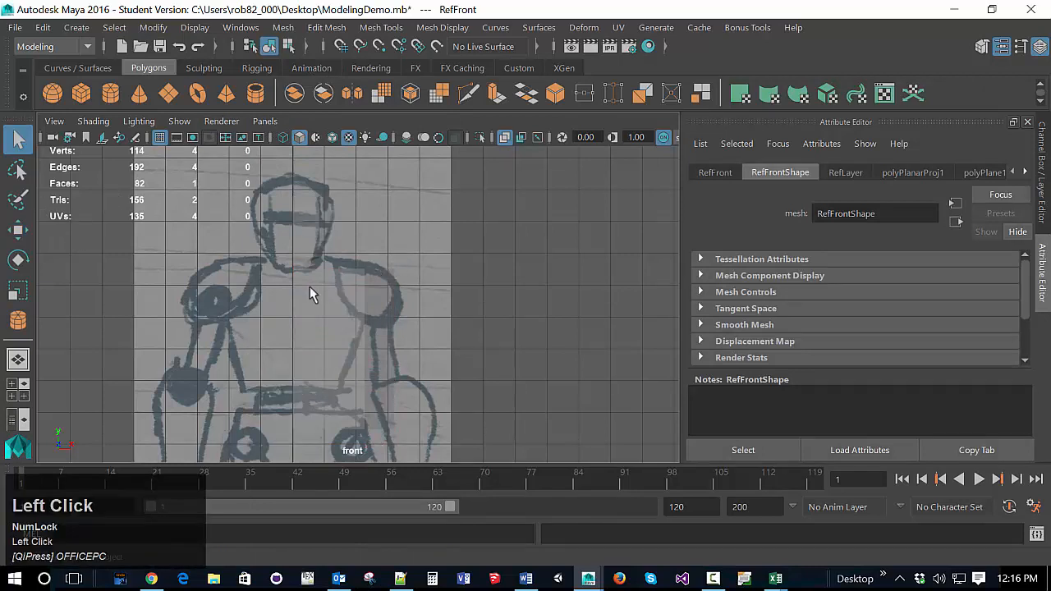
click(370, 350)
right_drag(334, 330, 272, 134)
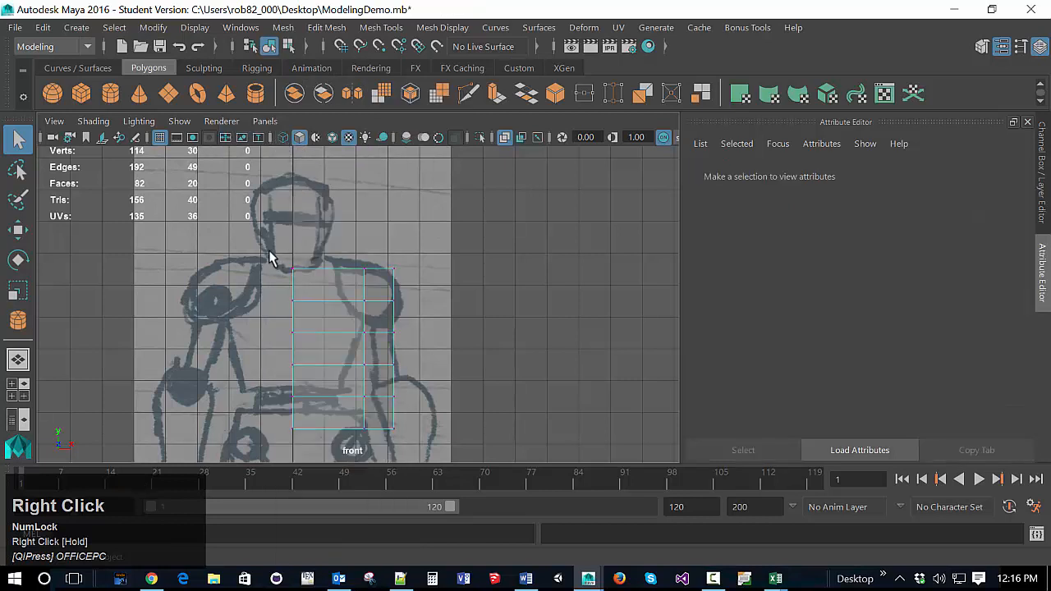
drag(270, 257, 411, 291)
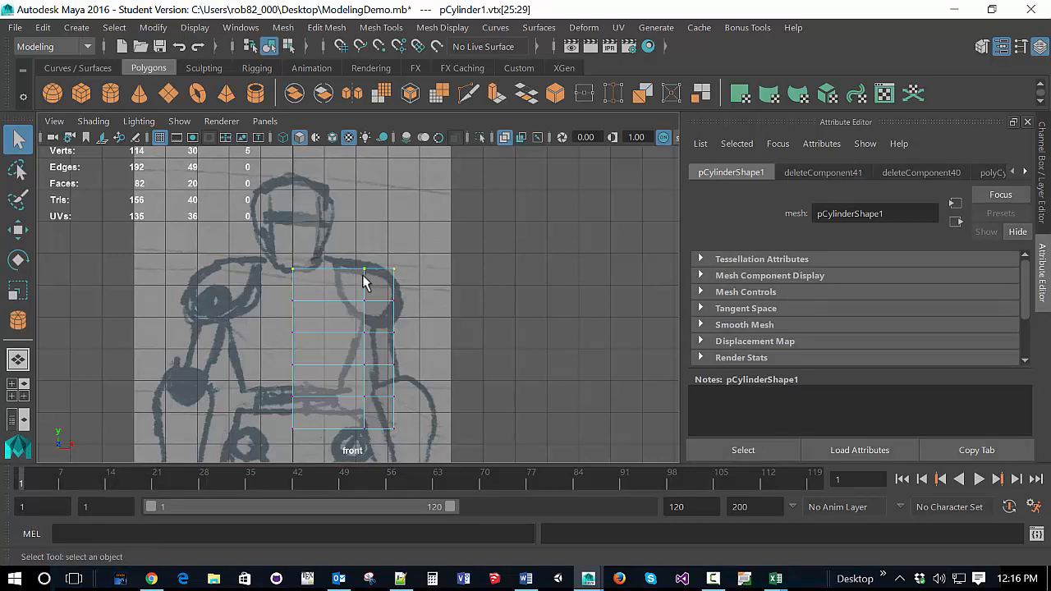
key(w)
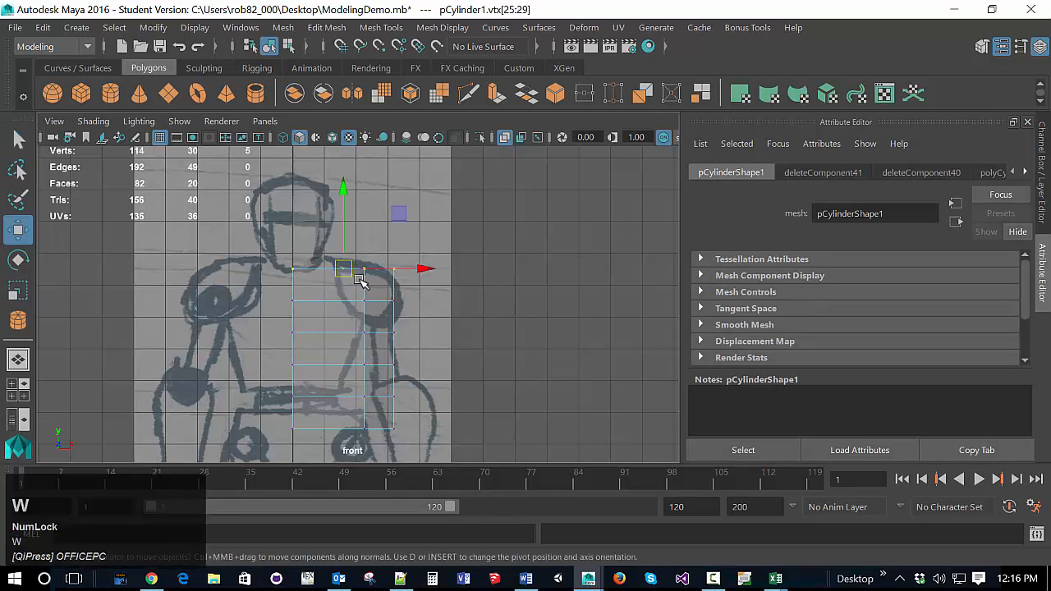
Step: Try to select only the half cylinder's outer top-row vertices while the Move tool is active
click(446, 287)
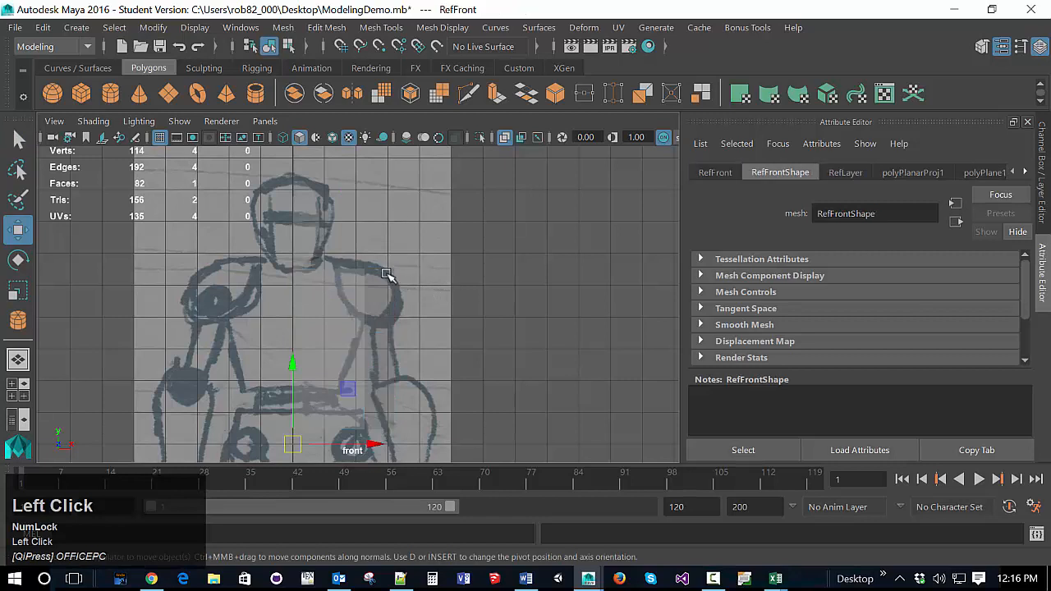
click(362, 284)
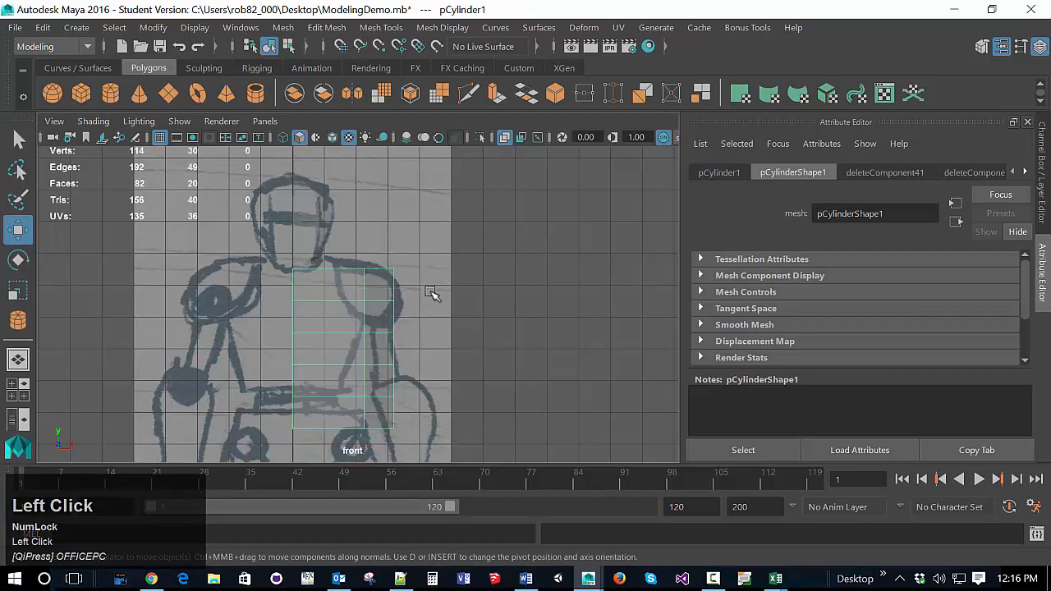
right_drag(389, 298, 324, 127)
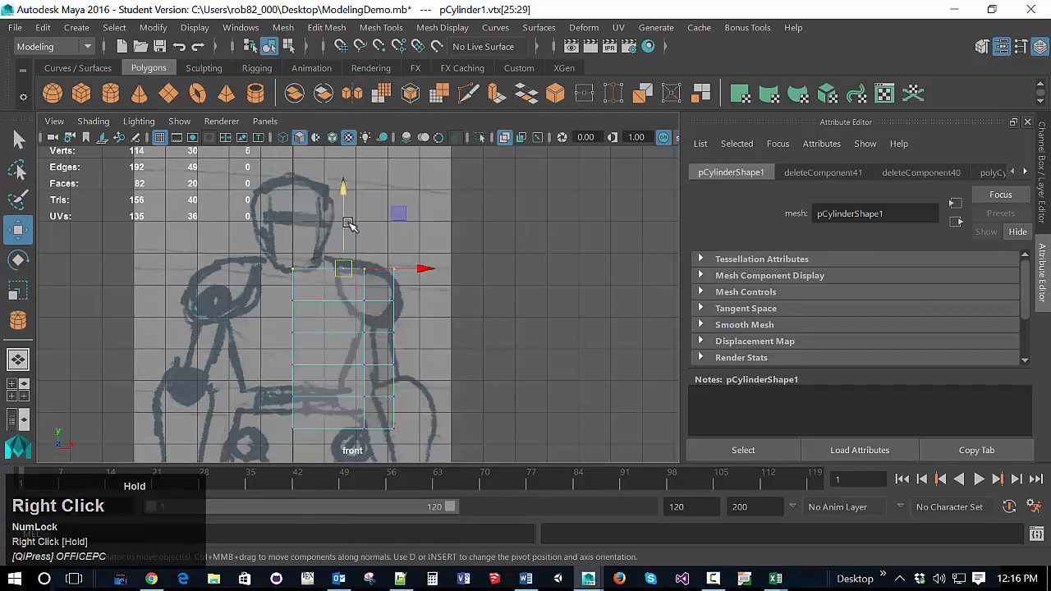
click(364, 270)
drag(345, 230, 399, 206)
key(ctrl+z)
click(366, 227)
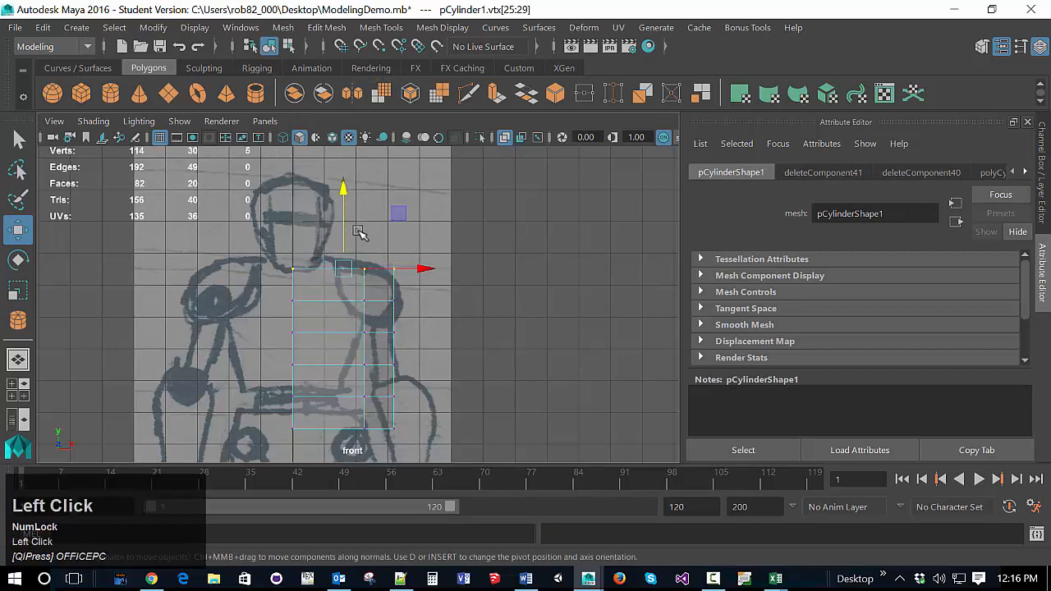
drag(352, 243, 417, 284)
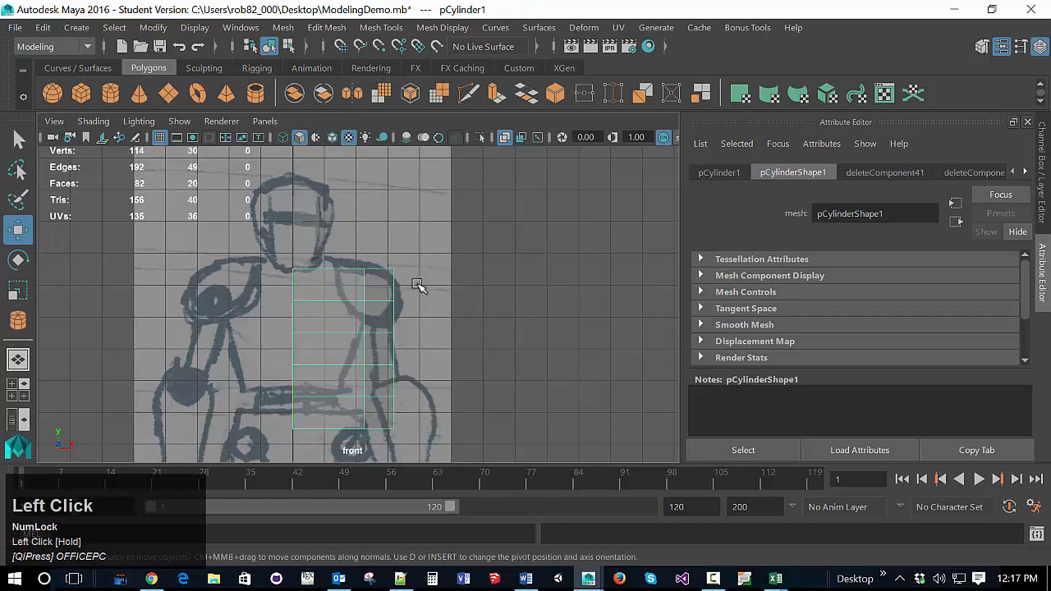
right_click(377, 284)
right_drag(377, 285, 358, 136)
click(364, 274)
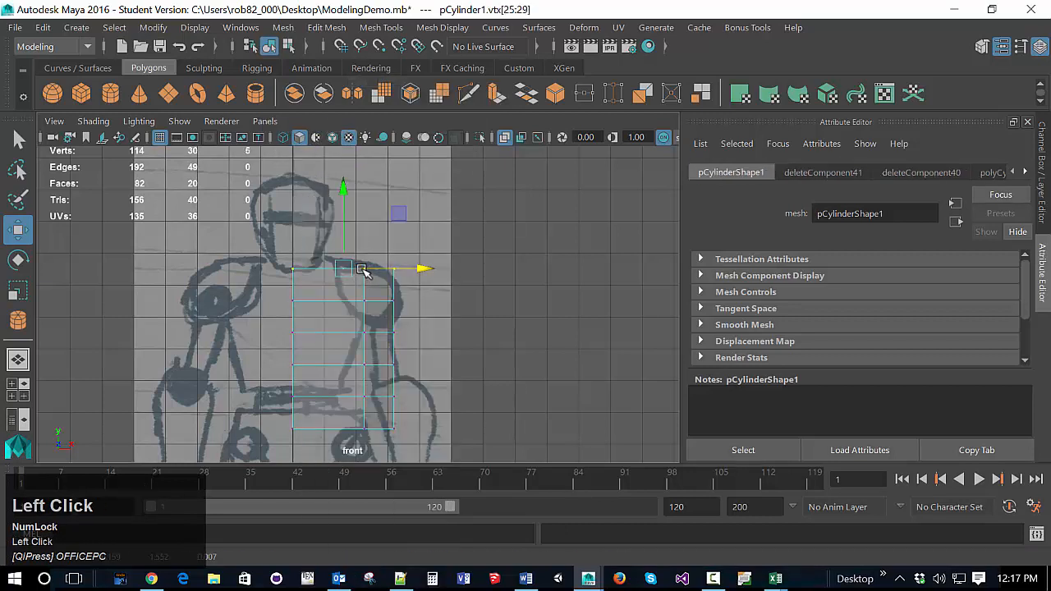
Step: Move the outer vertices of the half cylinder's top two rows inward to narrow the upper chest inside the drawn shoulder
key(q)
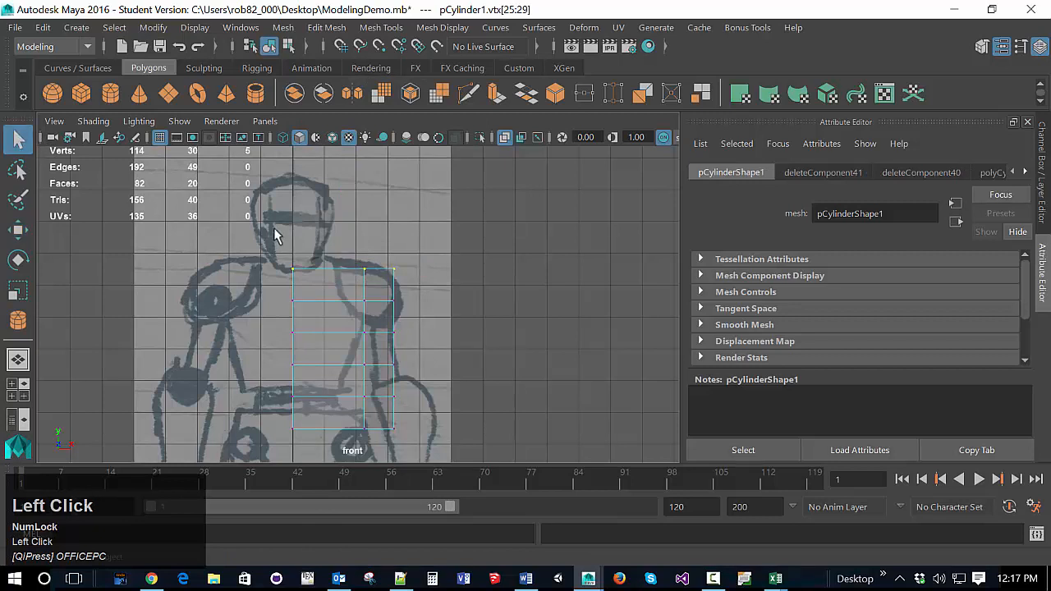
drag(361, 273, 438, 298)
key(w)
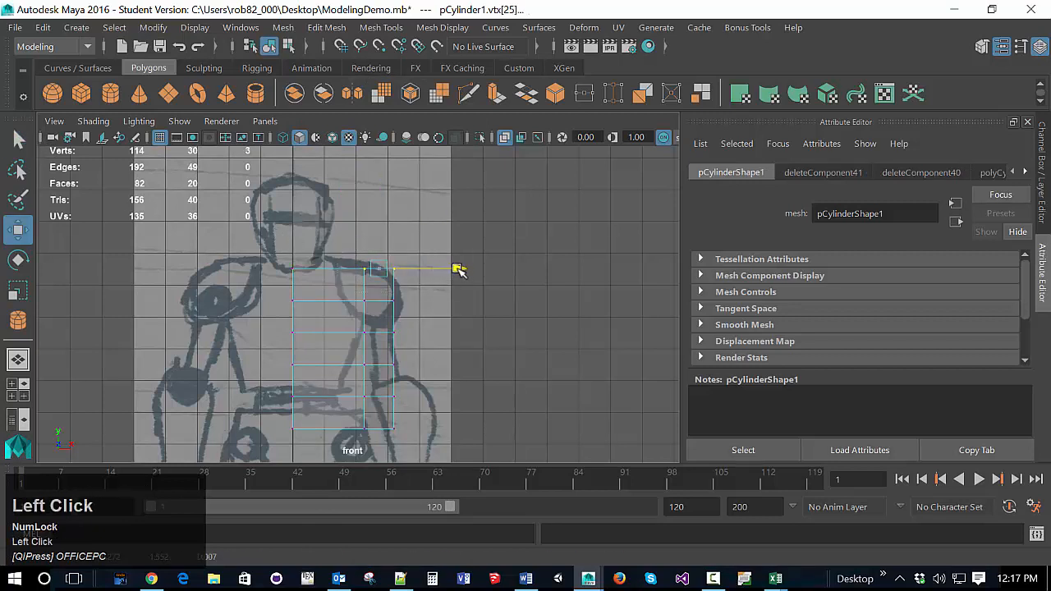
drag(460, 271, 421, 271)
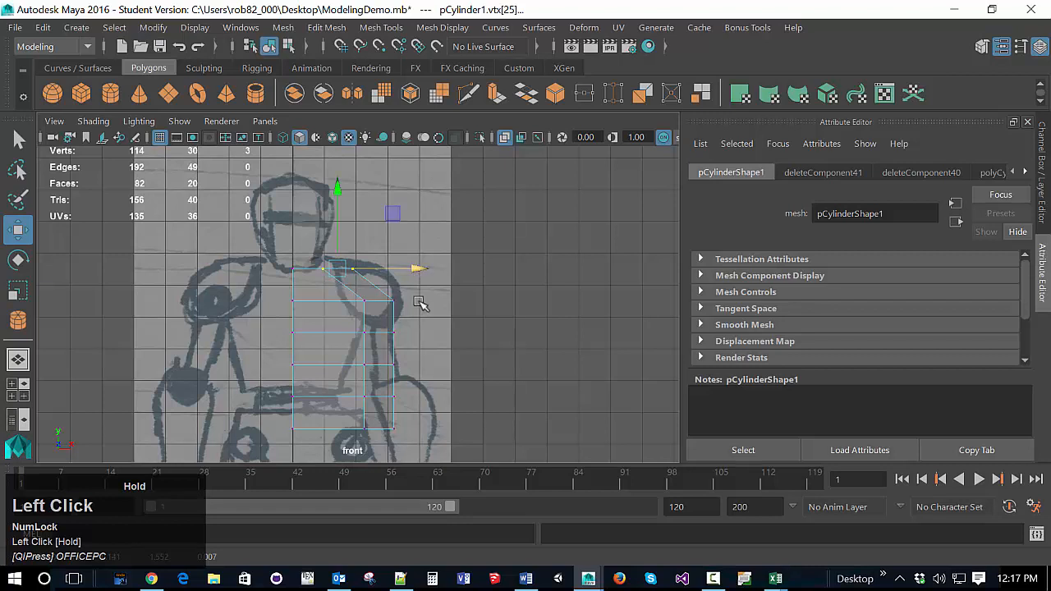
drag(333, 287, 428, 304)
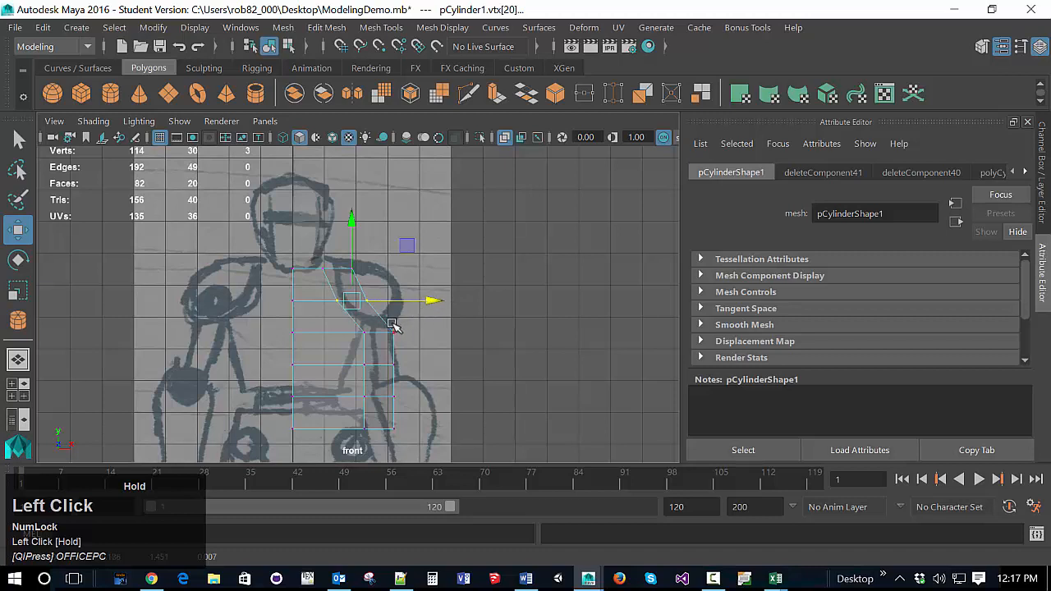
Step: Lower the second row of vertices to the bottom of the drawn shoulder, and lower the third row slightly beneath it
drag(264, 285, 453, 317)
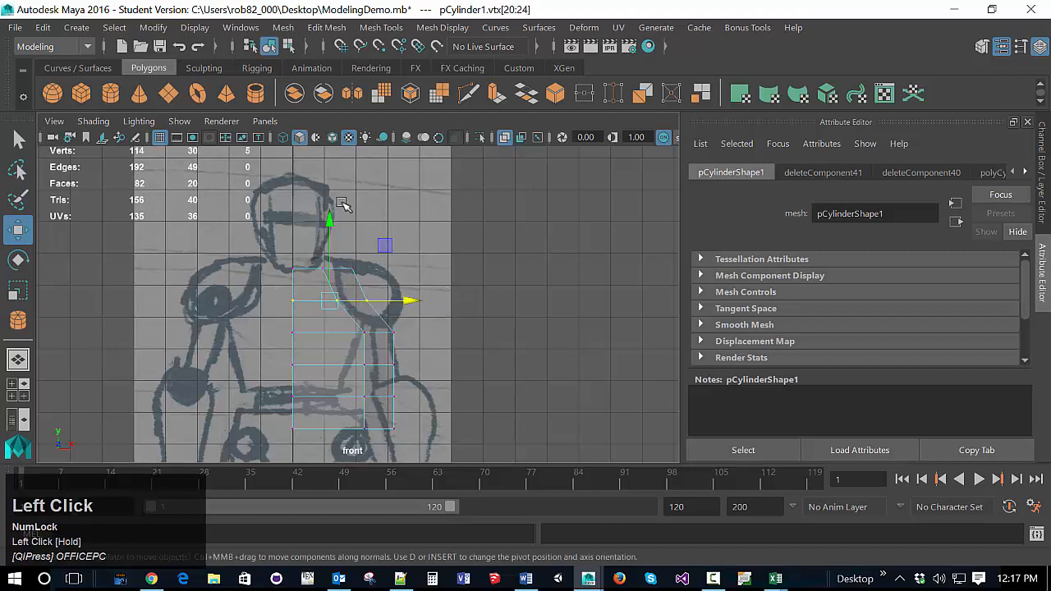
drag(331, 220, 335, 238)
drag(335, 239, 335, 236)
drag(281, 330, 429, 343)
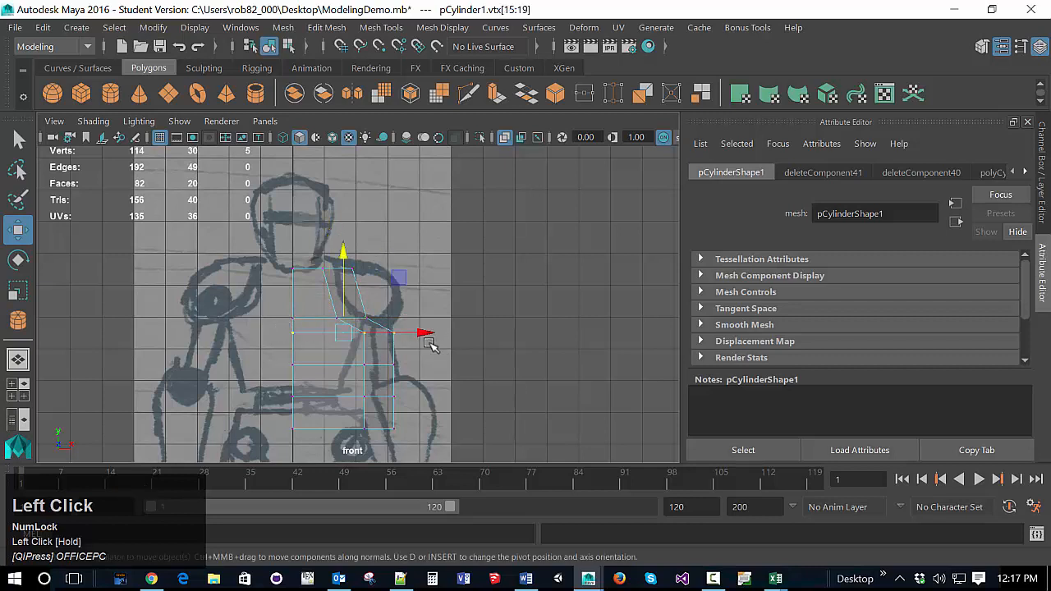
drag(347, 252, 345, 265)
Step: Lower the three bottom vertex rows together to the drawn waist, and space the third row evenly between its neighbours
drag(281, 361, 436, 453)
drag(349, 340, 348, 362)
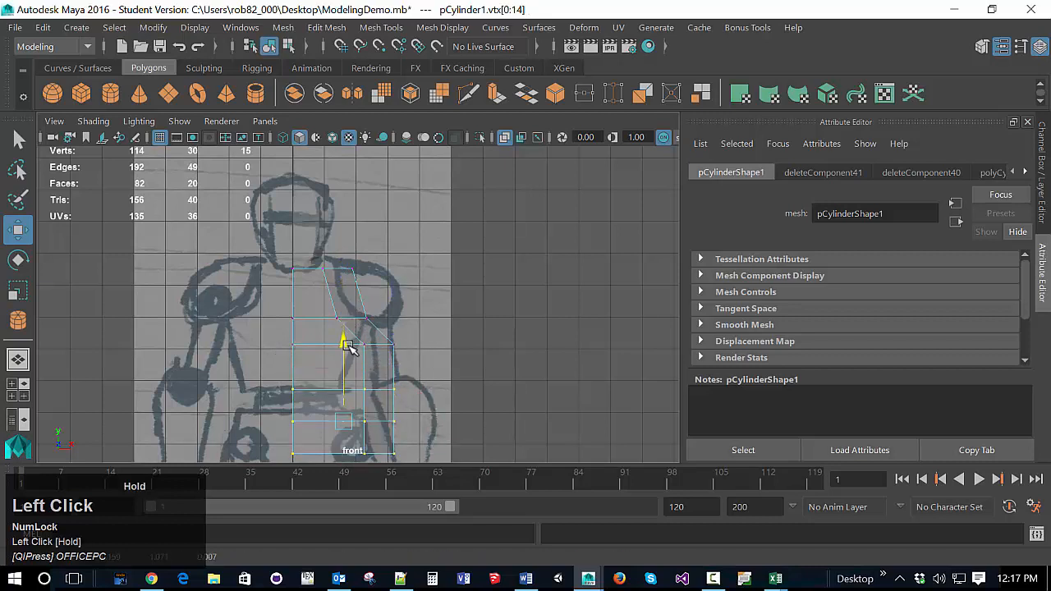
drag(258, 336, 399, 365)
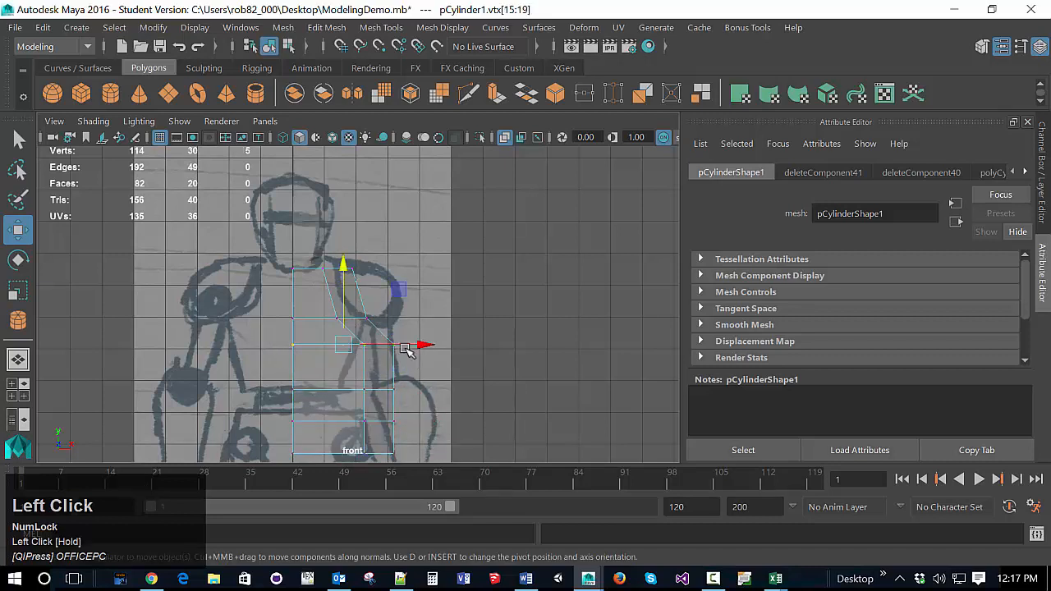
drag(344, 271, 347, 283)
Step: Move the outer vertices of the third, fourth and fifth rows inward to follow the drawing's tapering side down to the waist
click(364, 343)
drag(437, 339, 365, 368)
drag(457, 362, 411, 362)
alt+middle_drag(411, 367, 408, 293)
drag(352, 324, 394, 347)
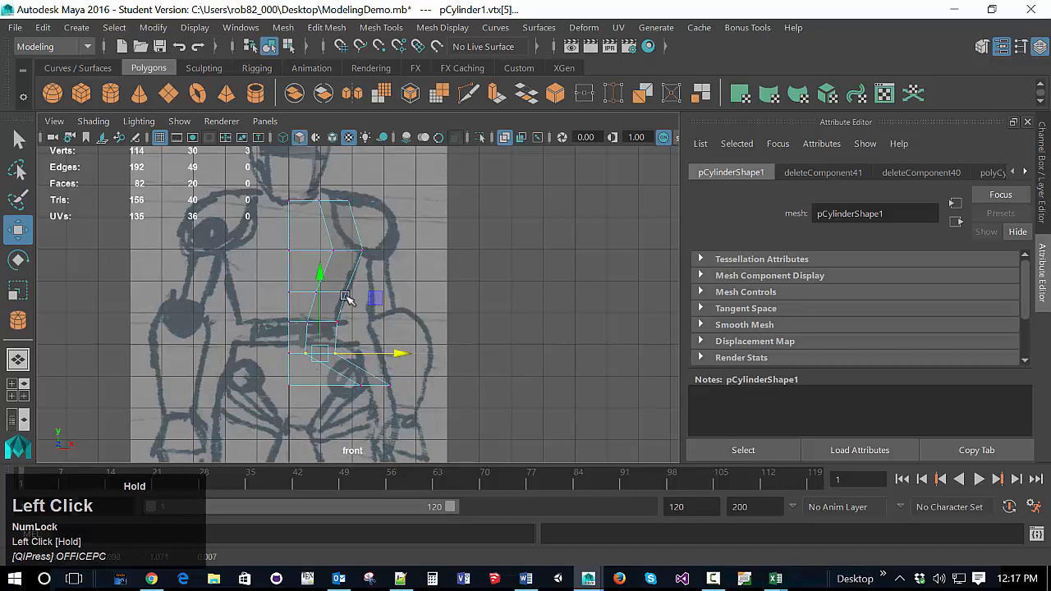
drag(321, 276, 322, 245)
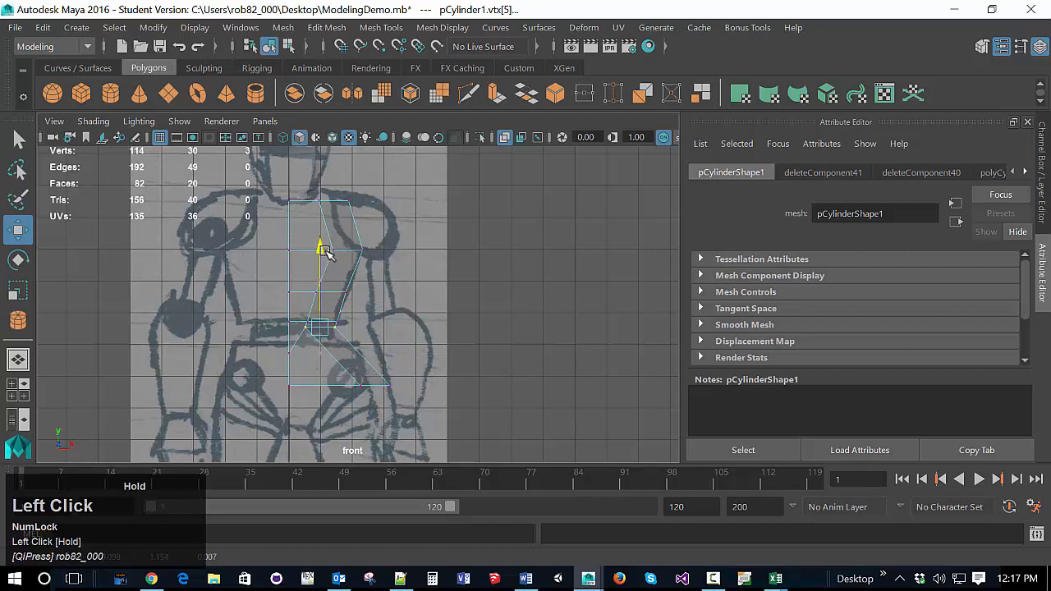
alt+scroll(353, 328, up, 4)
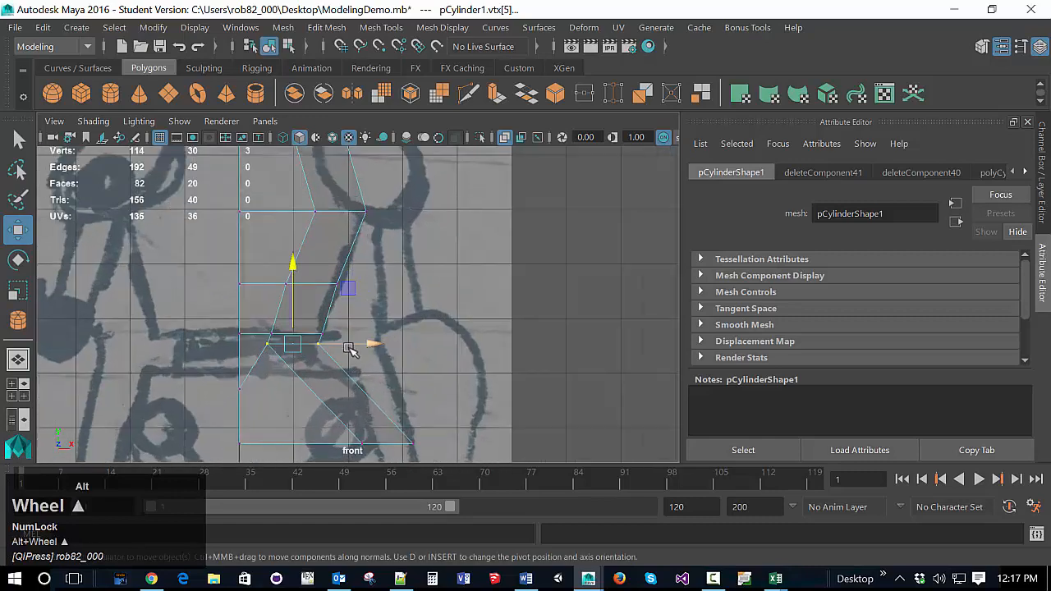
alt+middle_drag(353, 347, 355, 316)
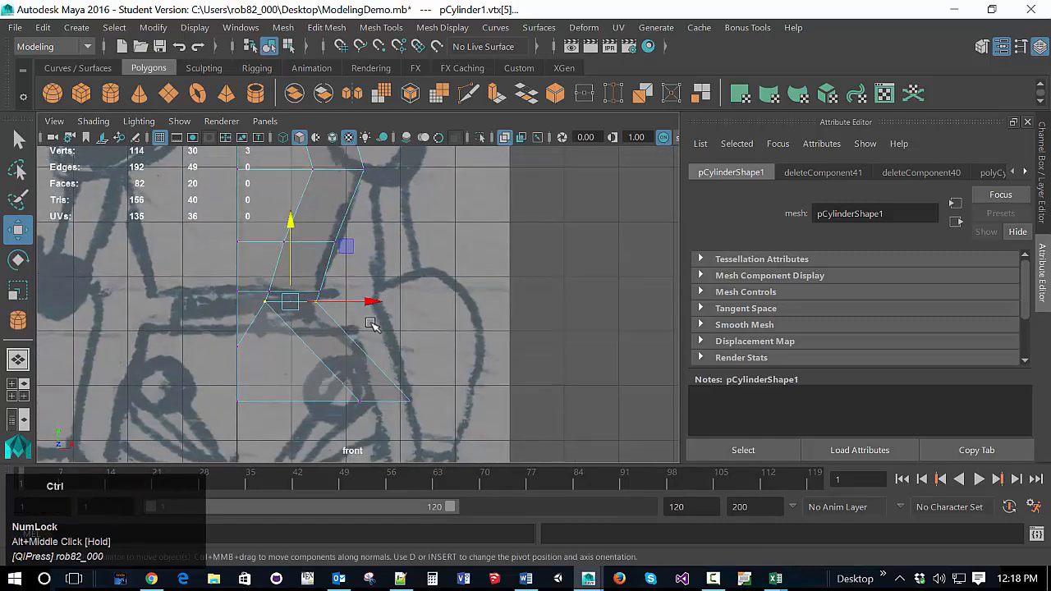
key(ctrl+z)
Step: Raise the whole fifth vertex row to just below the fourth, and cut a horizontal edge line across the mesh beneath it with Multi-Cut
click(279, 355)
drag(279, 354, 275, 223)
click(468, 93)
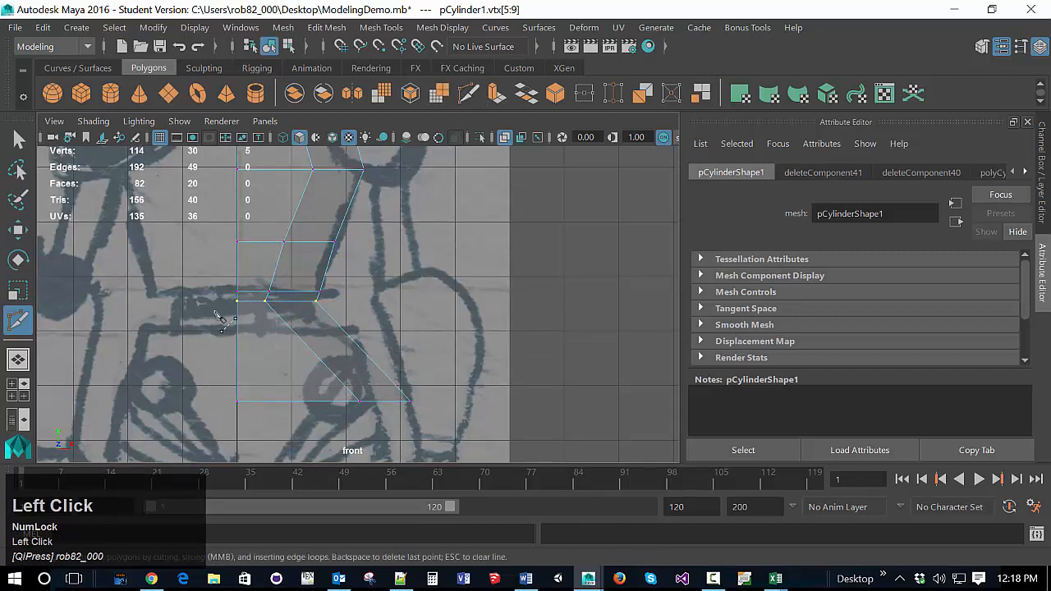
drag(217, 325, 380, 331)
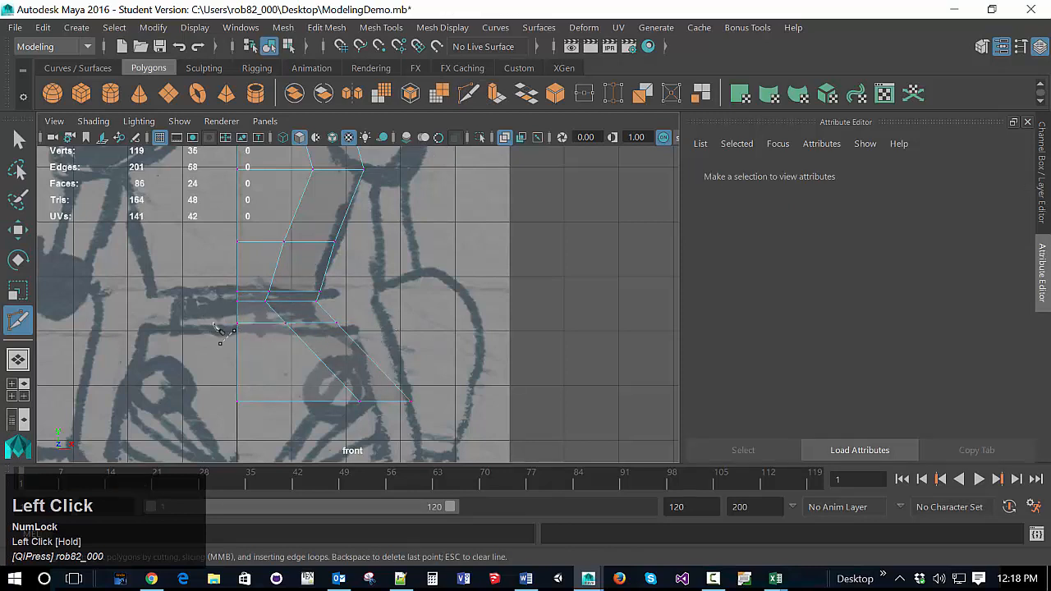
Step: Move the new row's outer vertices inward in line with the waist, and raise the bottom row to the belt's lower line
click(16, 139)
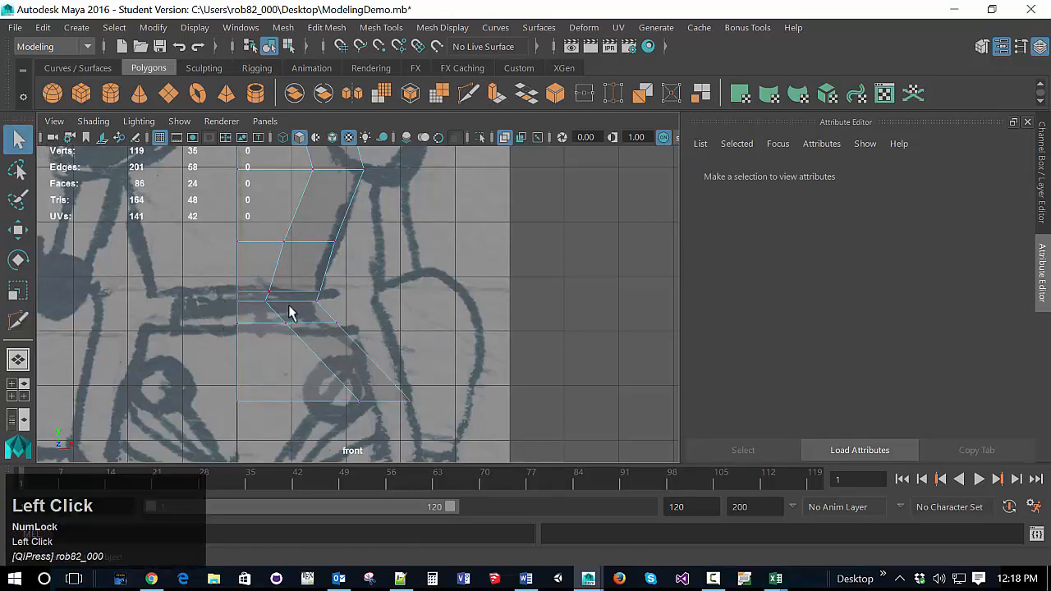
drag(313, 332, 368, 321)
key(w)
drag(210, 393, 438, 416)
drag(326, 328, 328, 254)
Step: Return the half cylinder to vertex editing and try to select and move the bottom row's outer vertices
click(448, 321)
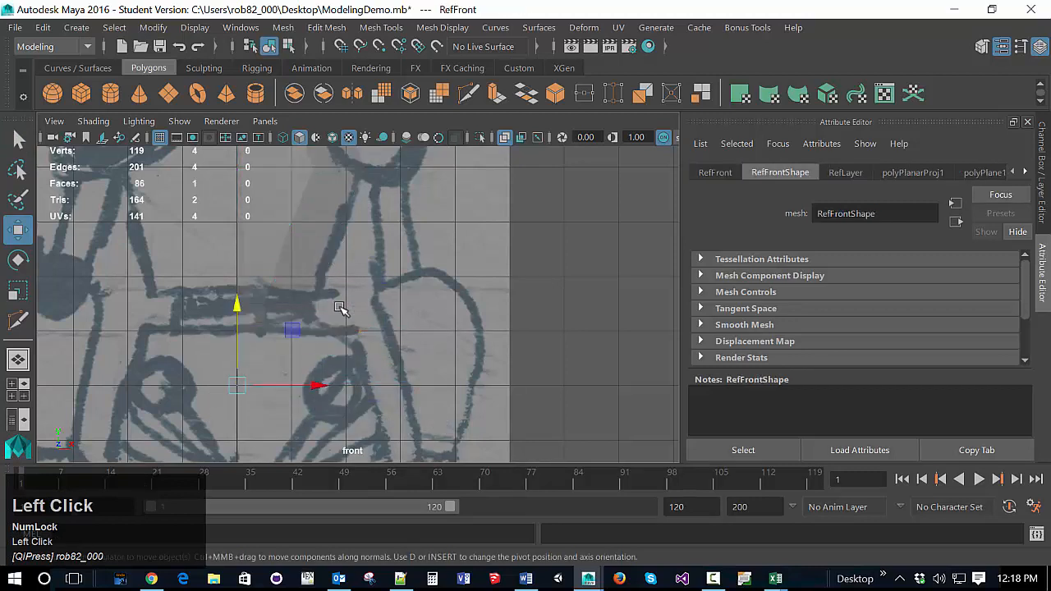
click(320, 322)
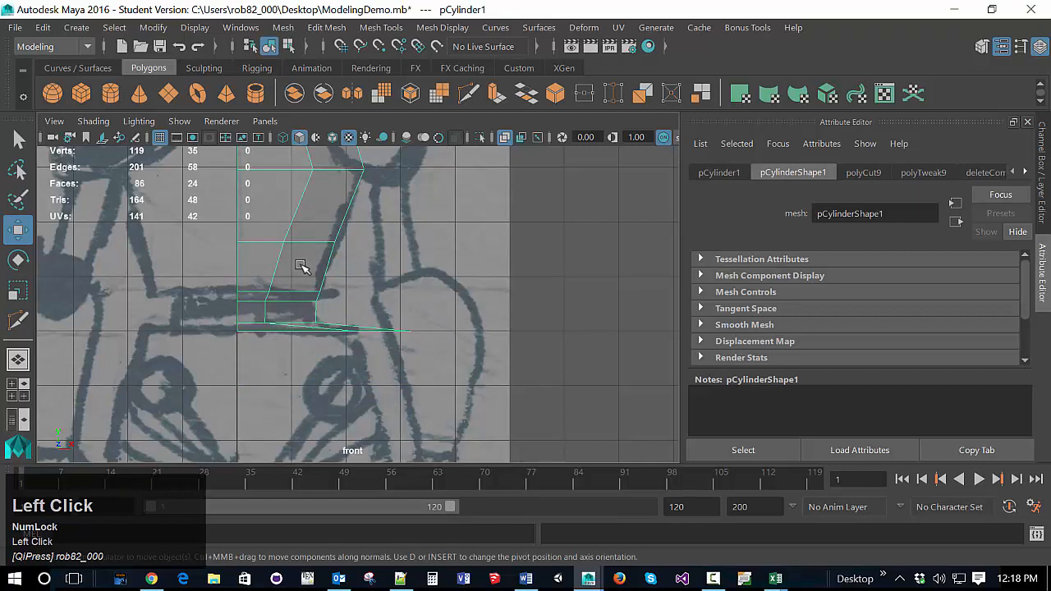
right_drag(300, 267, 246, 128)
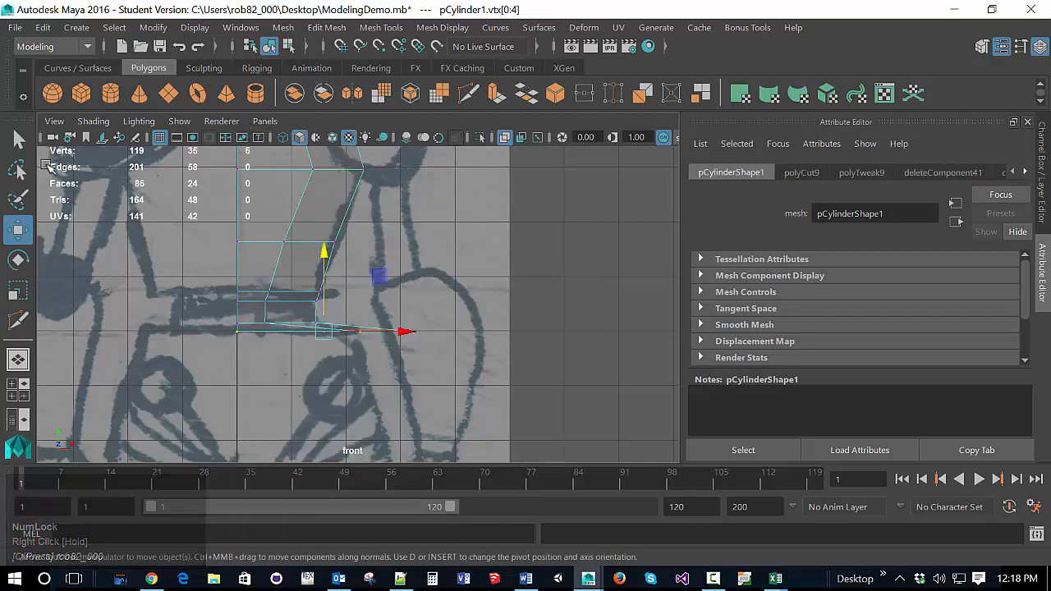
click(18, 140)
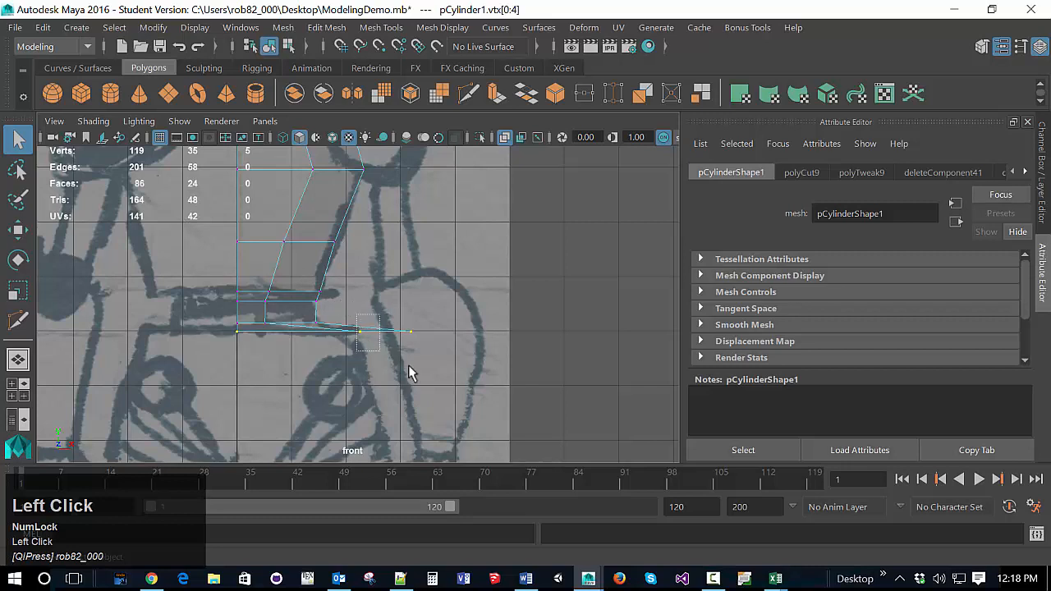
drag(408, 371, 413, 369)
key(w)
mouse_move(469, 333)
mouse_down()
mouse_move(411, 344)
mouse_move(457, 343)
mouse_up()
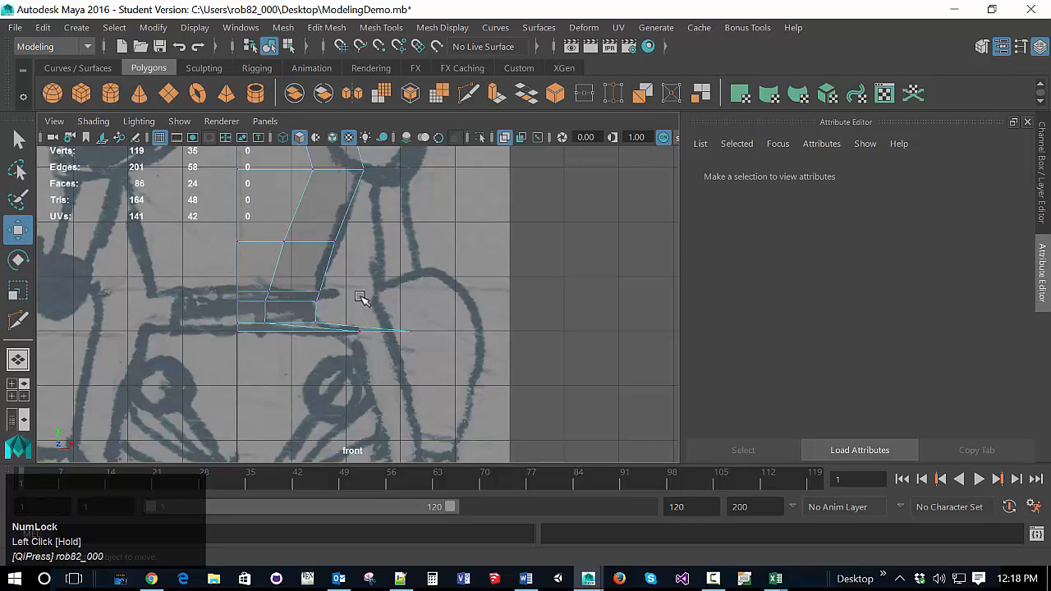
Step: Move the bottom row's outer vertices inward until they flare only slightly beyond the waist, and deselect them
drag(363, 298, 414, 355)
drag(472, 338, 406, 329)
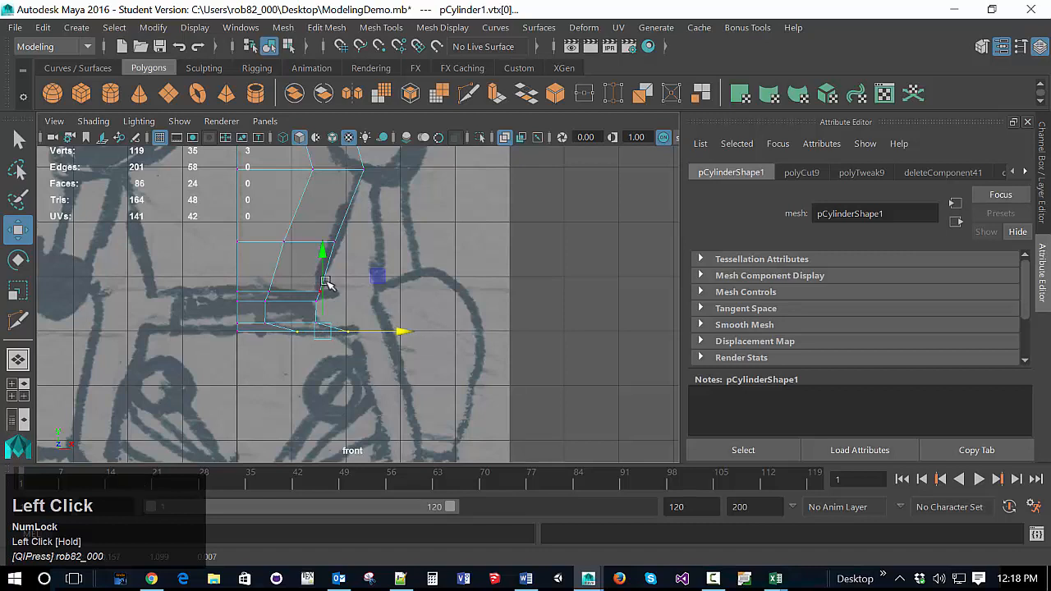
drag(323, 250, 323, 245)
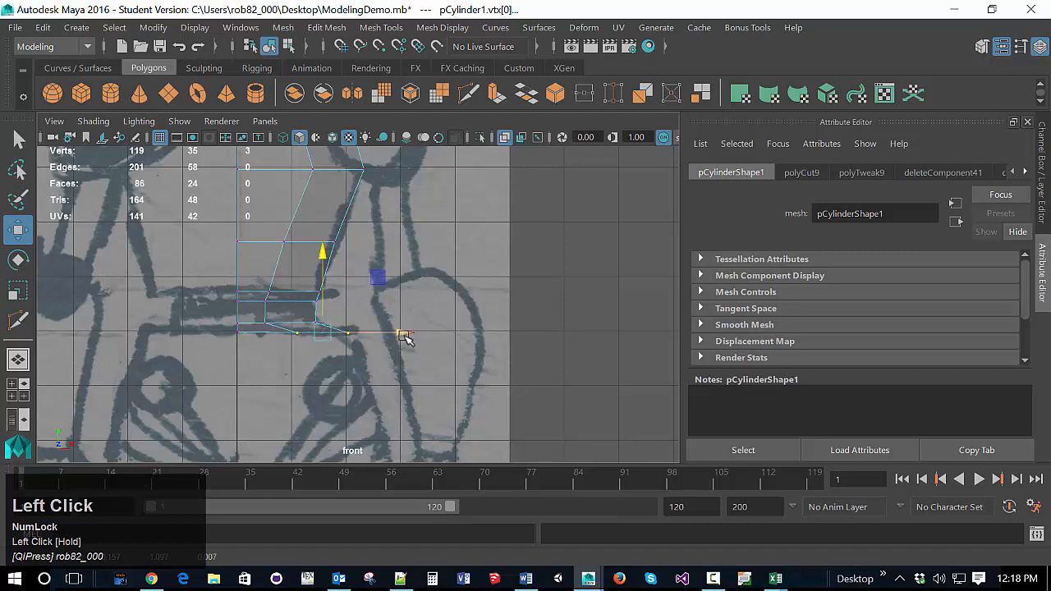
key(ctrl+z)
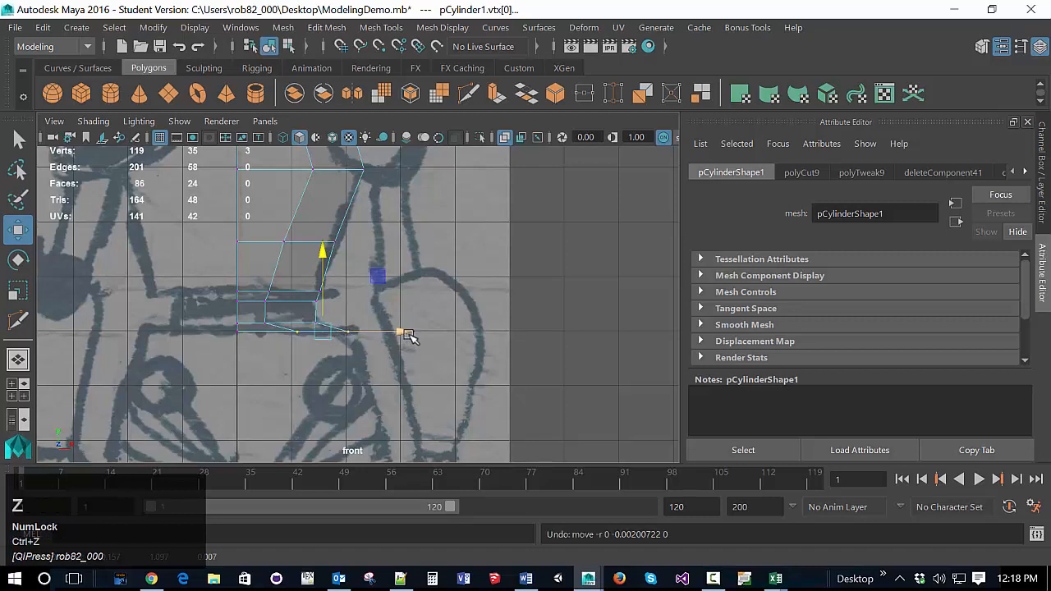
drag(404, 336, 367, 333)
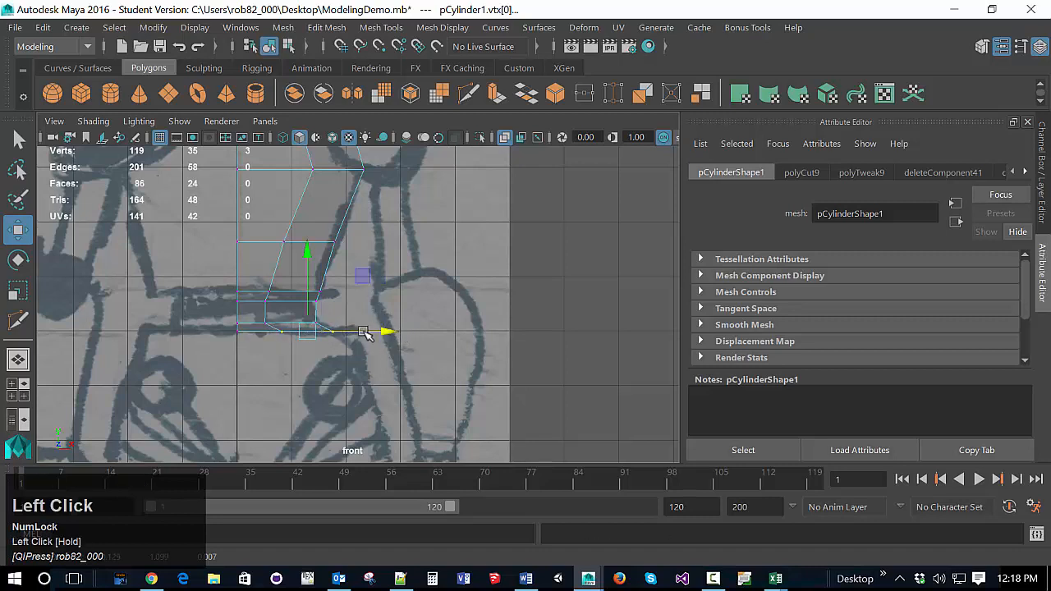
click(404, 362)
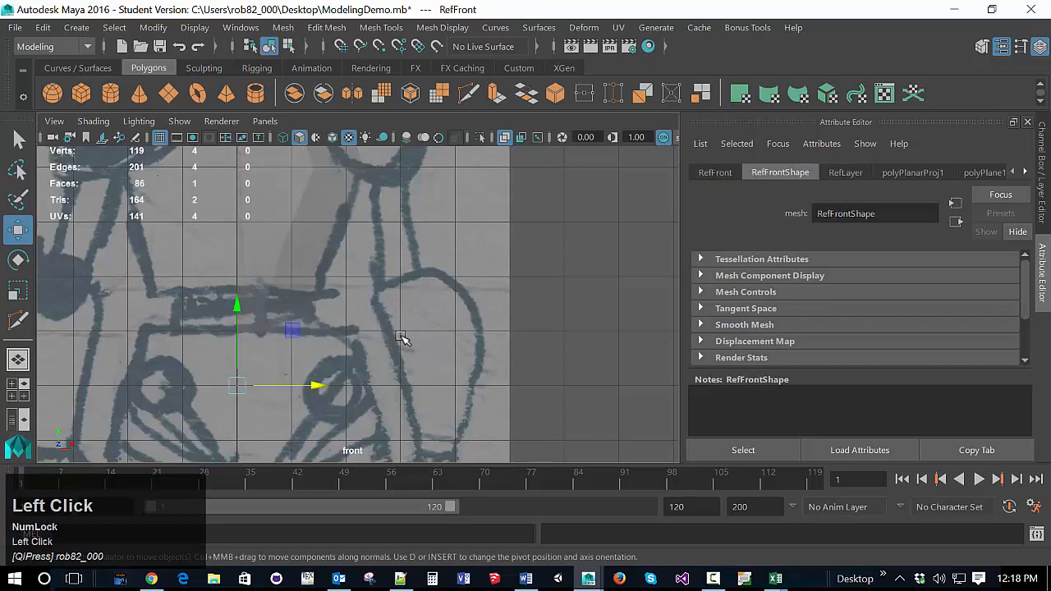
Step: Check the shaped half torso from another angle in the perspective view
key(space)
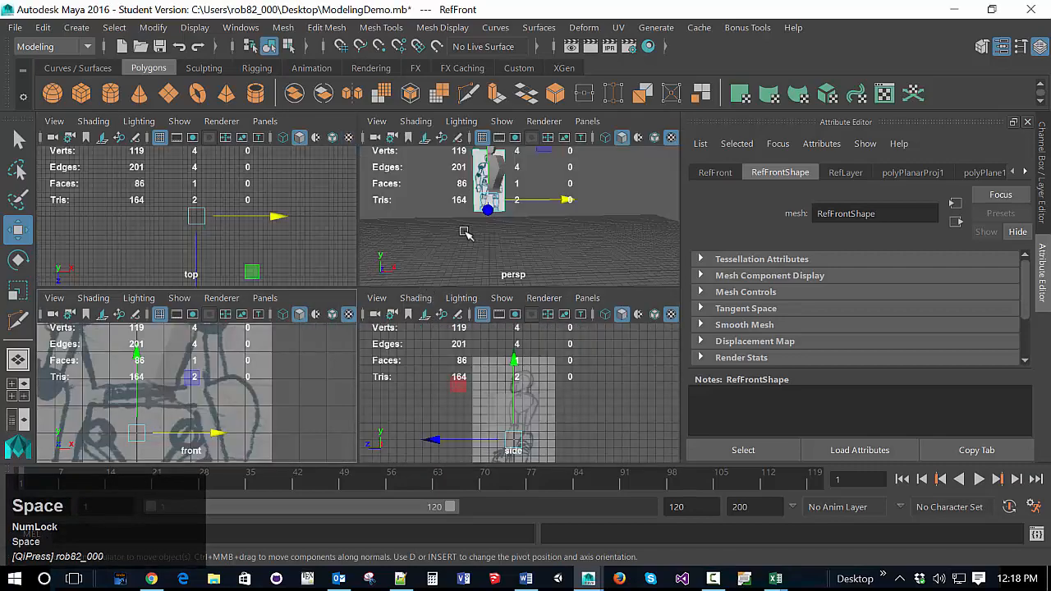
key(space)
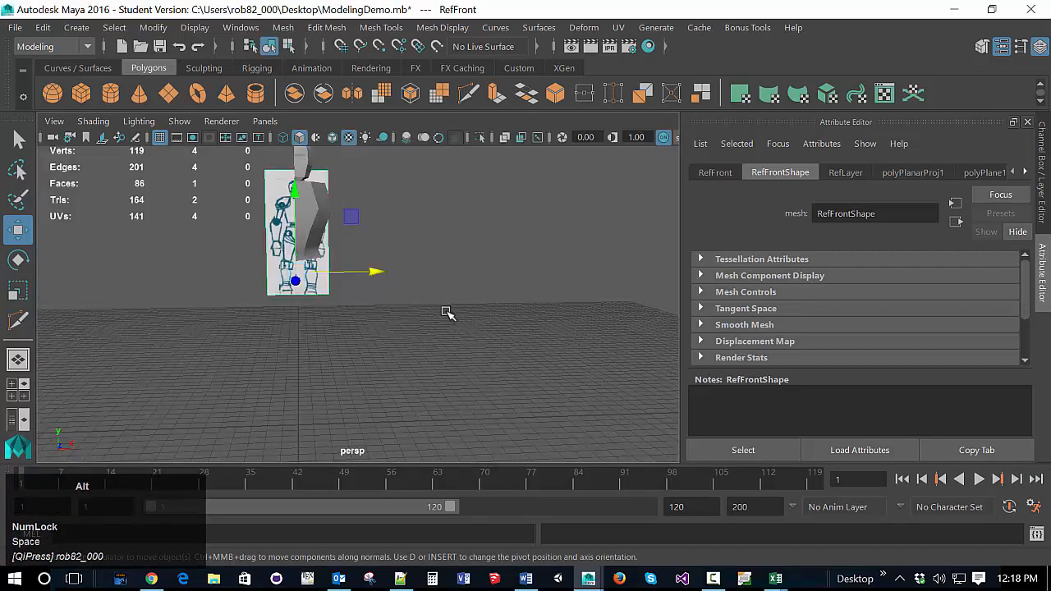
alt+drag(446, 310, 327, 317)
Step: Switch to the side view with the half cylinder selected and framed against the side reference drawing
key(space)
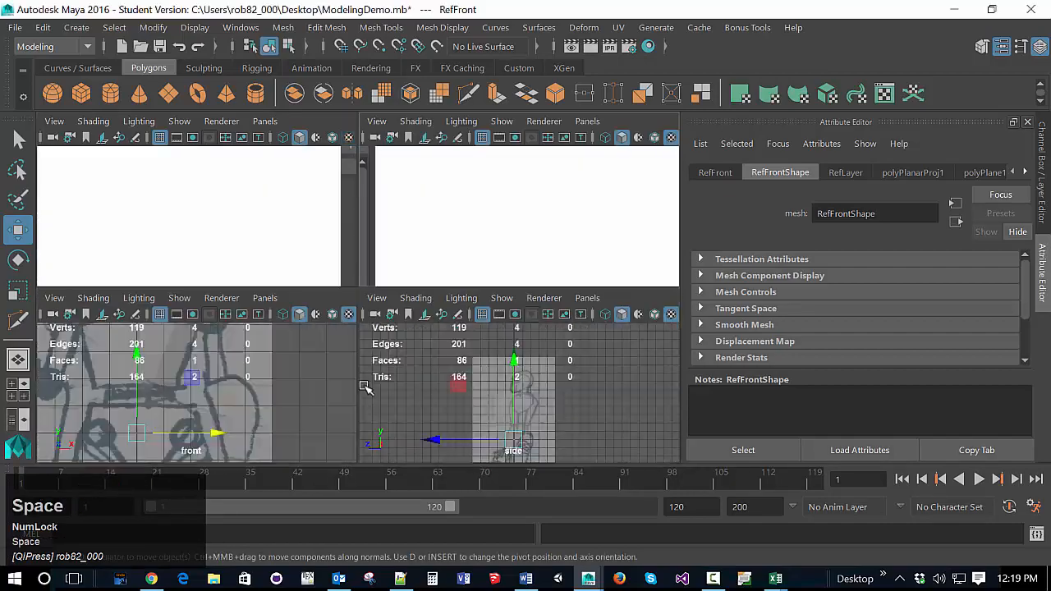
click(478, 428)
key(space)
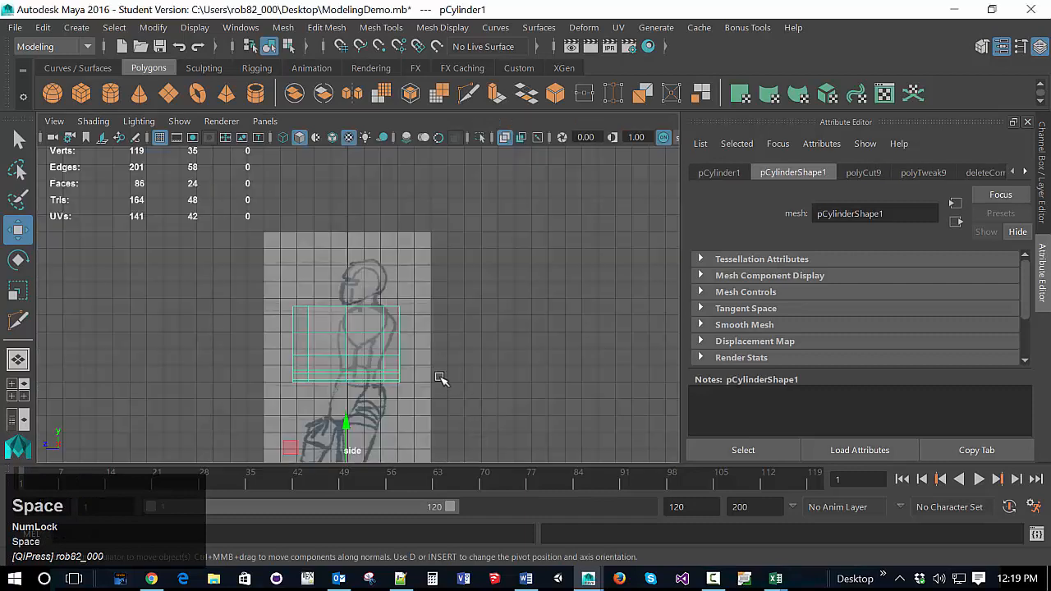
alt+scroll(438, 375, up, 4)
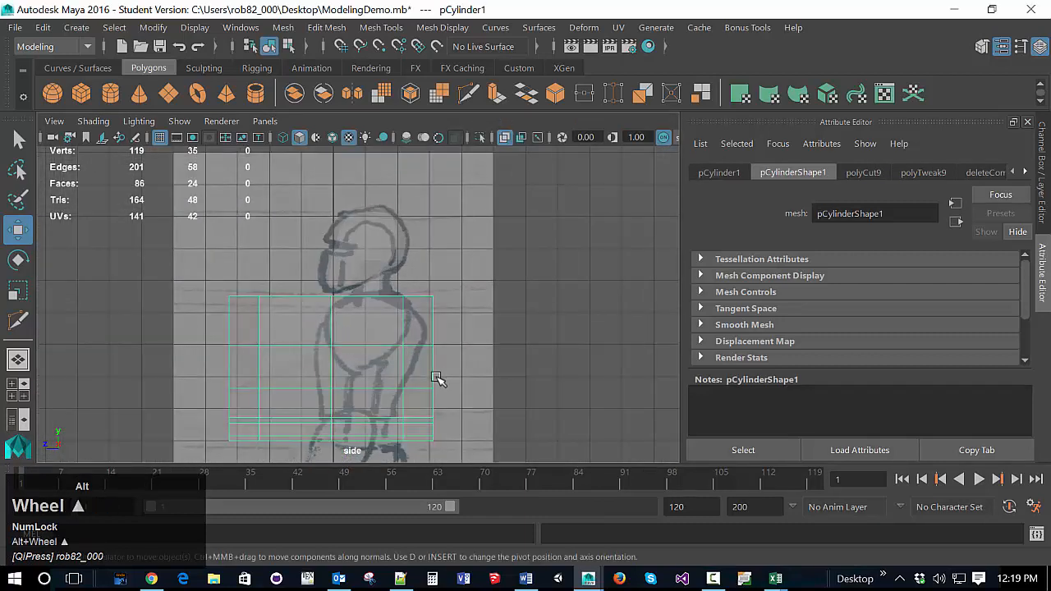
alt+scroll(437, 377, down, 5)
scroll(398, 337, up, 3)
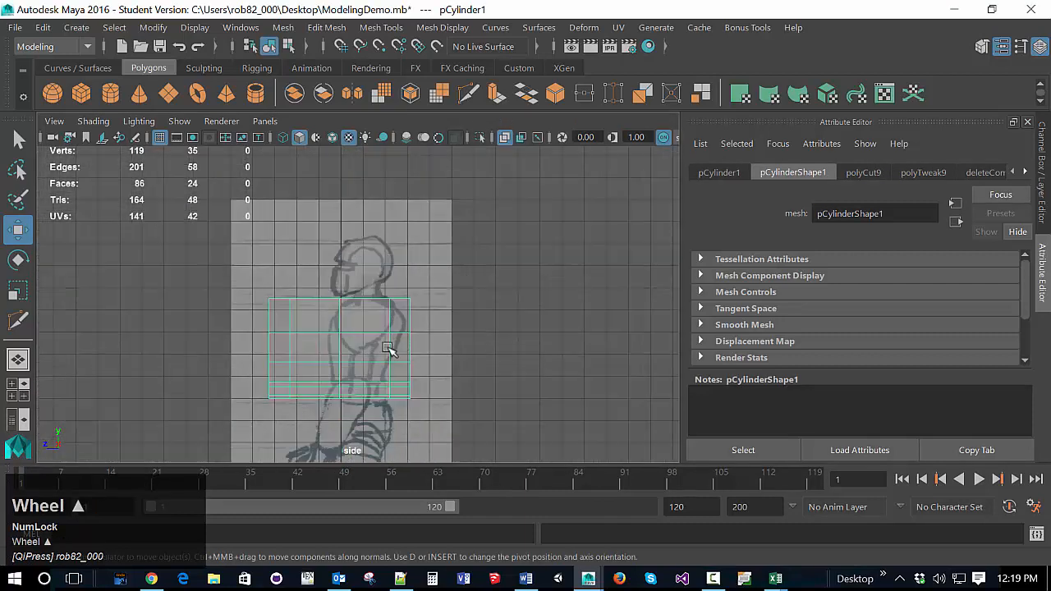
right_drag(388, 348, 341, 254)
click(497, 300)
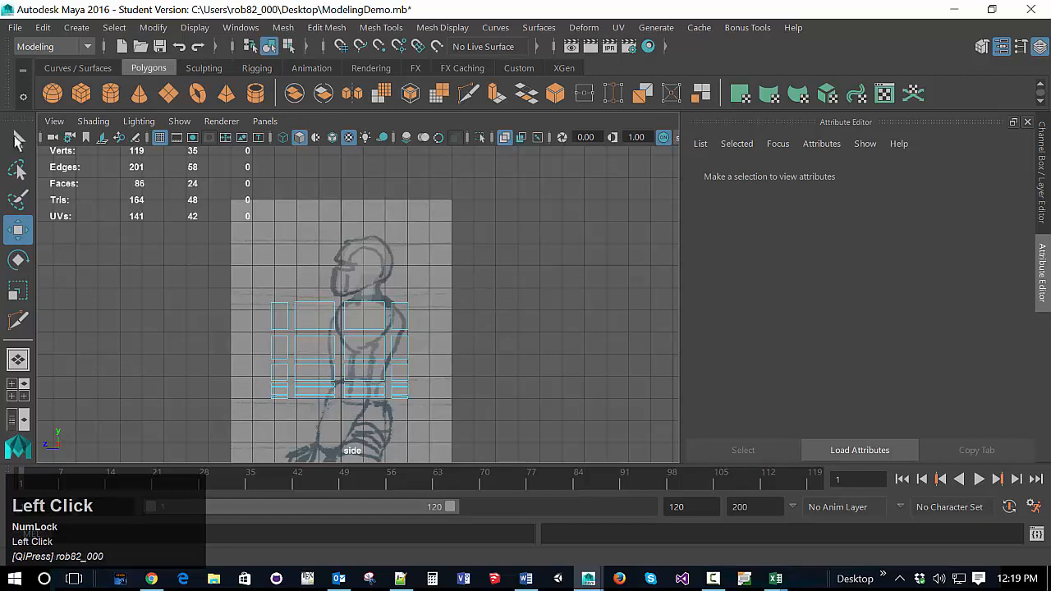
click(18, 139)
click(288, 341)
right_click(288, 342)
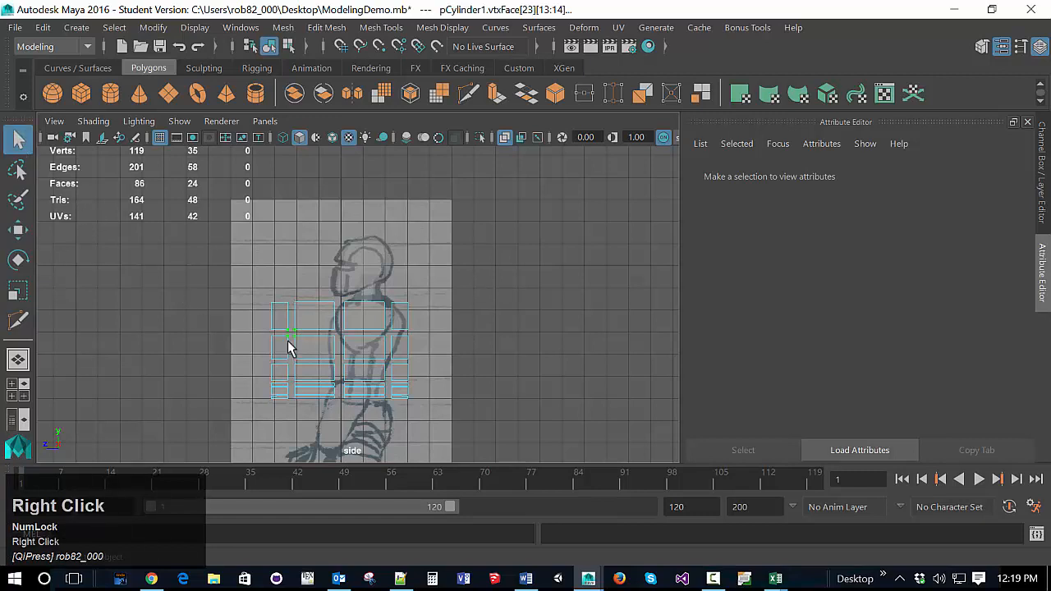
click(345, 283)
Step: Select the half cylinder in the side view and switch it to vertex editing
click(327, 363)
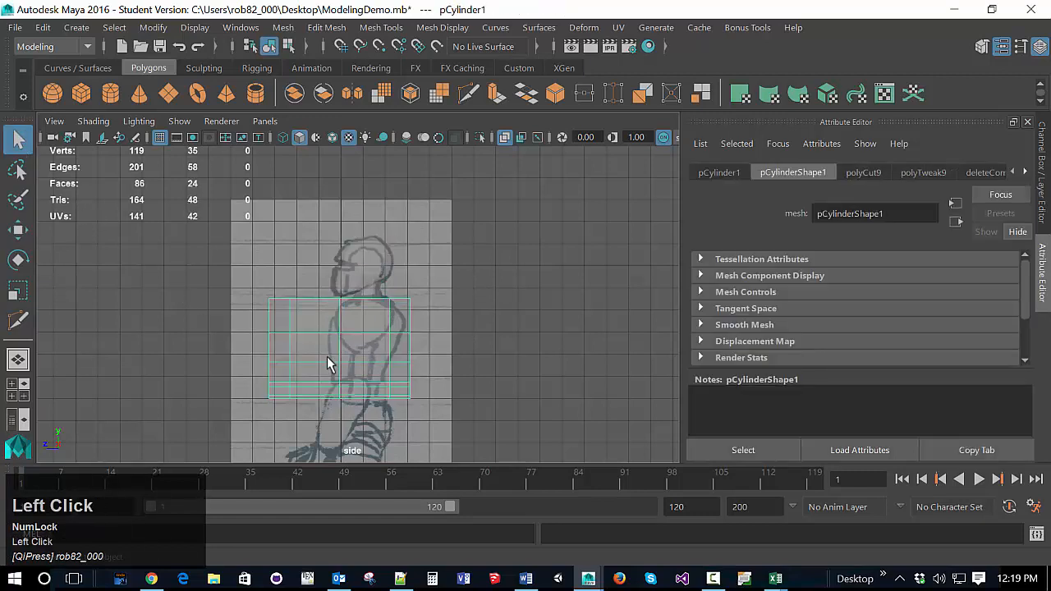
right_drag(327, 364, 253, 127)
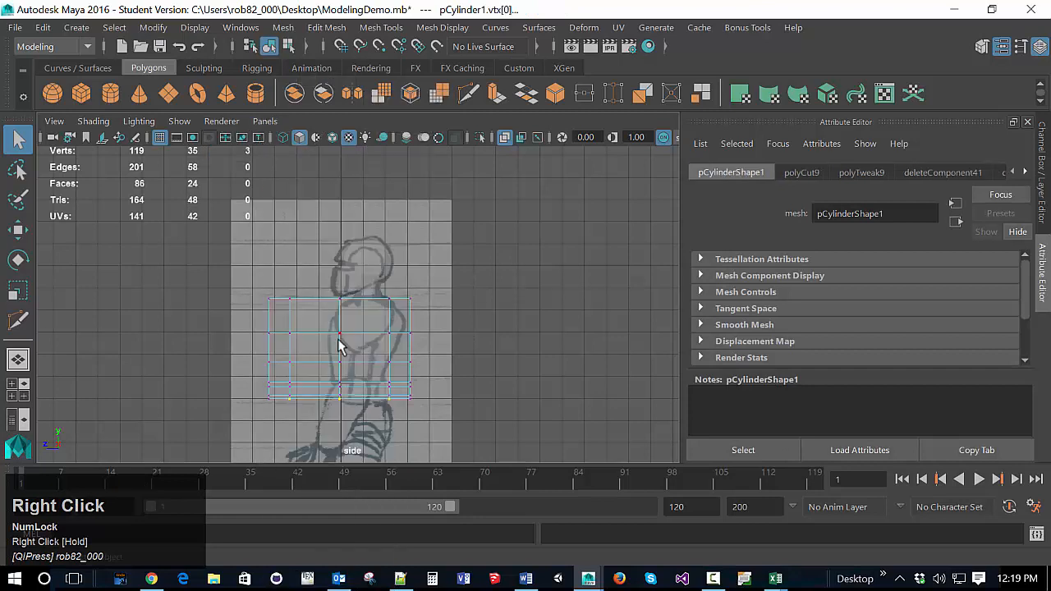
Step: Scale all of the half cylinder's vertices narrower in depth and move them over the torso in the side reference drawing
drag(237, 282, 446, 434)
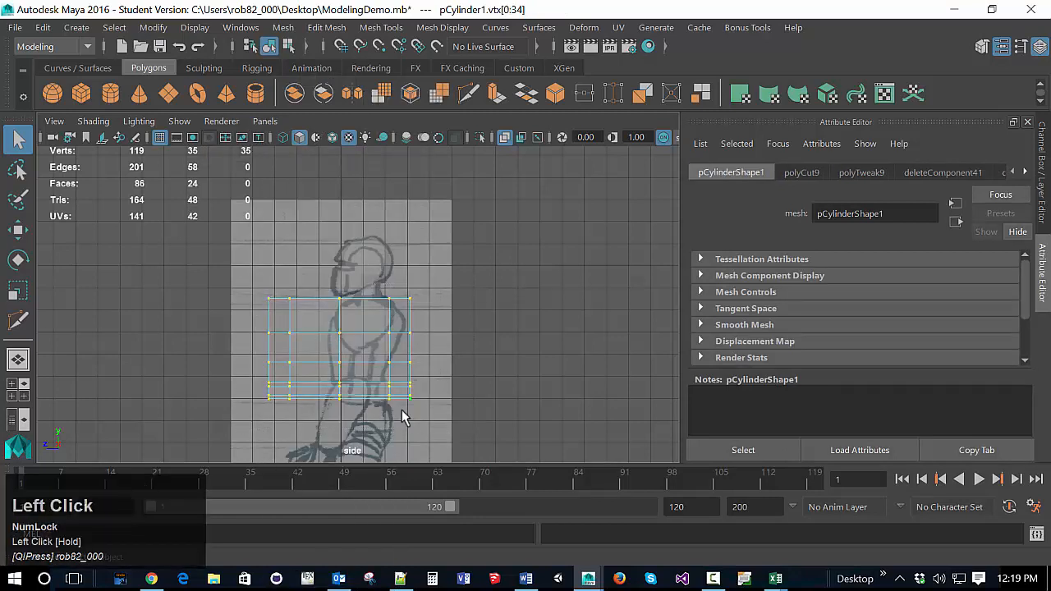
key(e)
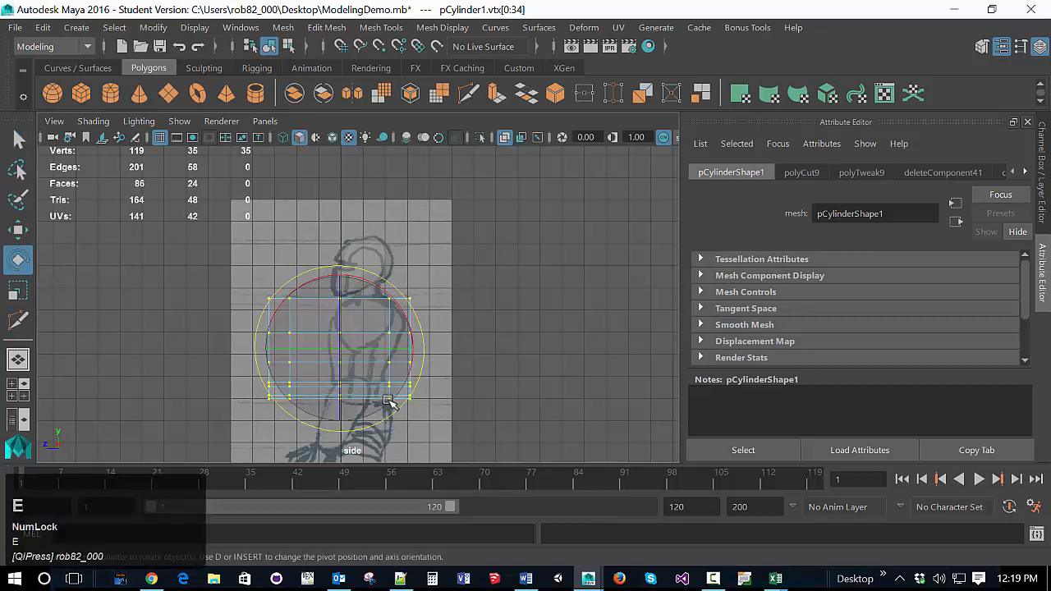
key(r)
drag(265, 348, 292, 348)
key(w)
scroll(463, 371, up, 5)
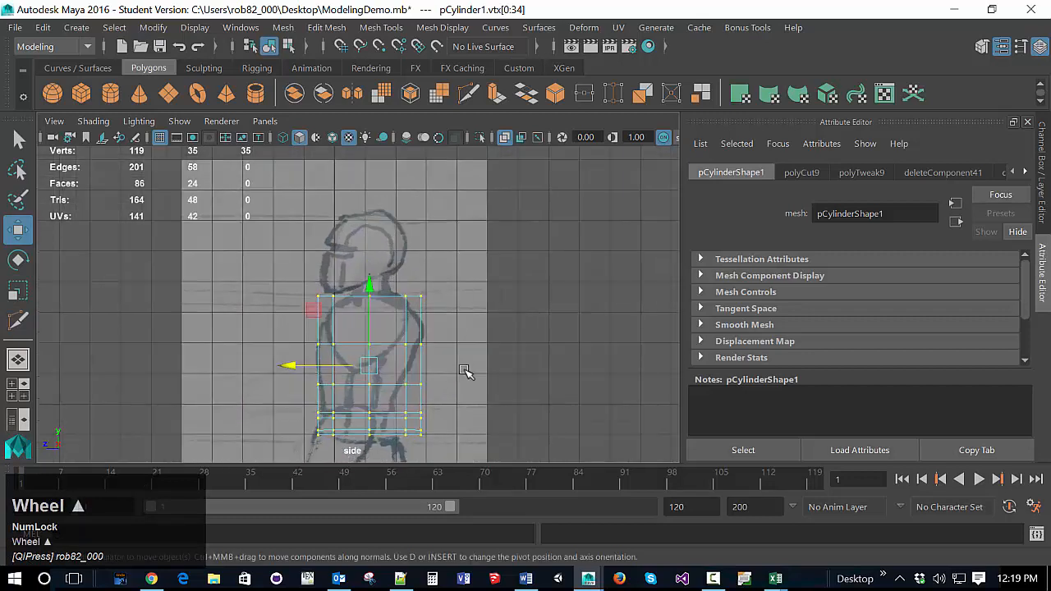
Step: Return the half cylinder to vertex editing and try to select its top row of vertices
click(247, 298)
drag(254, 279, 496, 313)
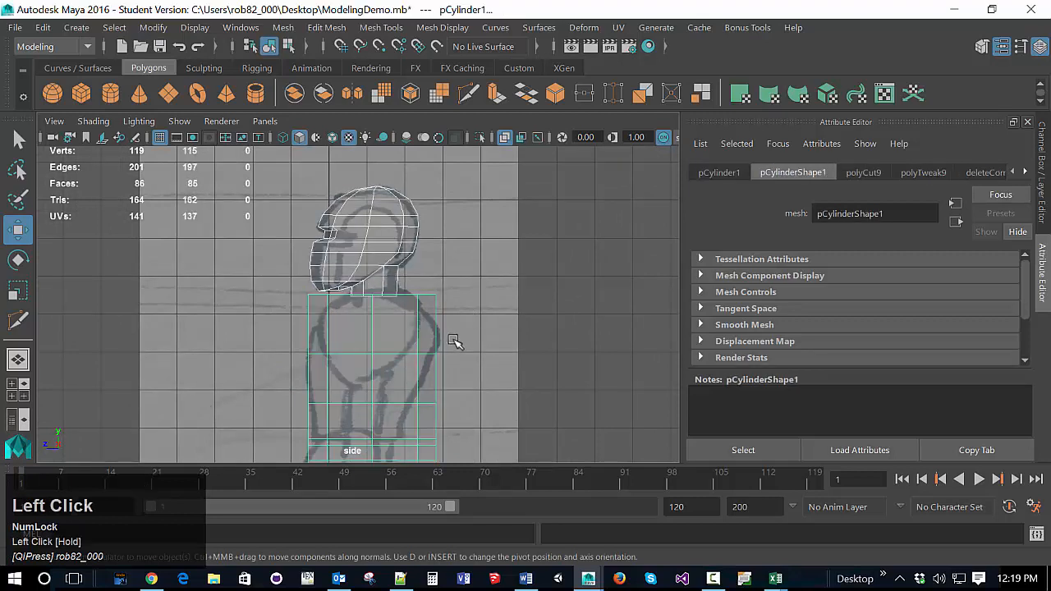
click(454, 342)
click(411, 345)
right_drag(411, 344, 325, 129)
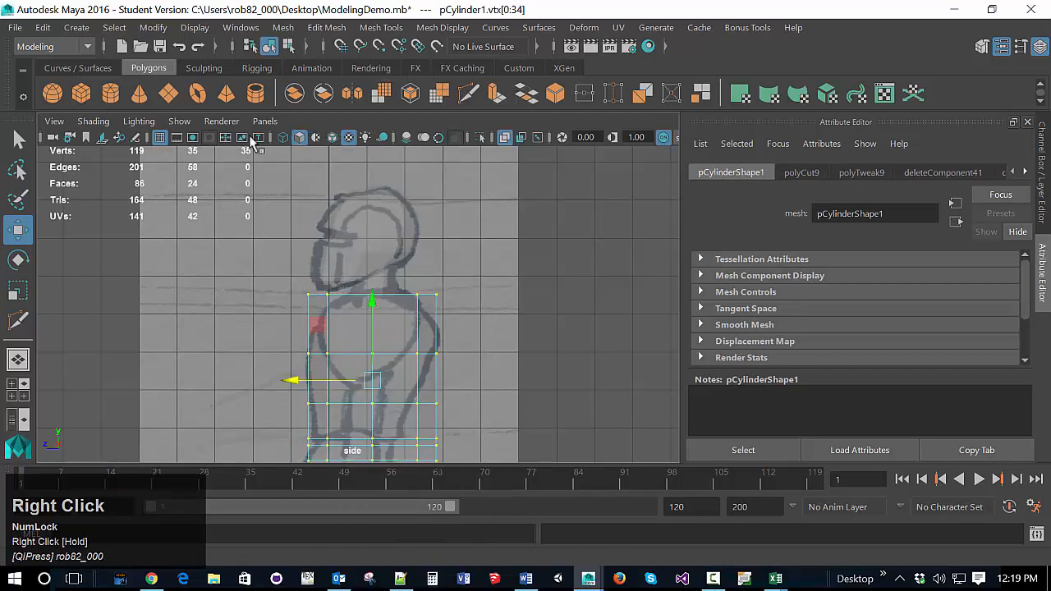
key(q)
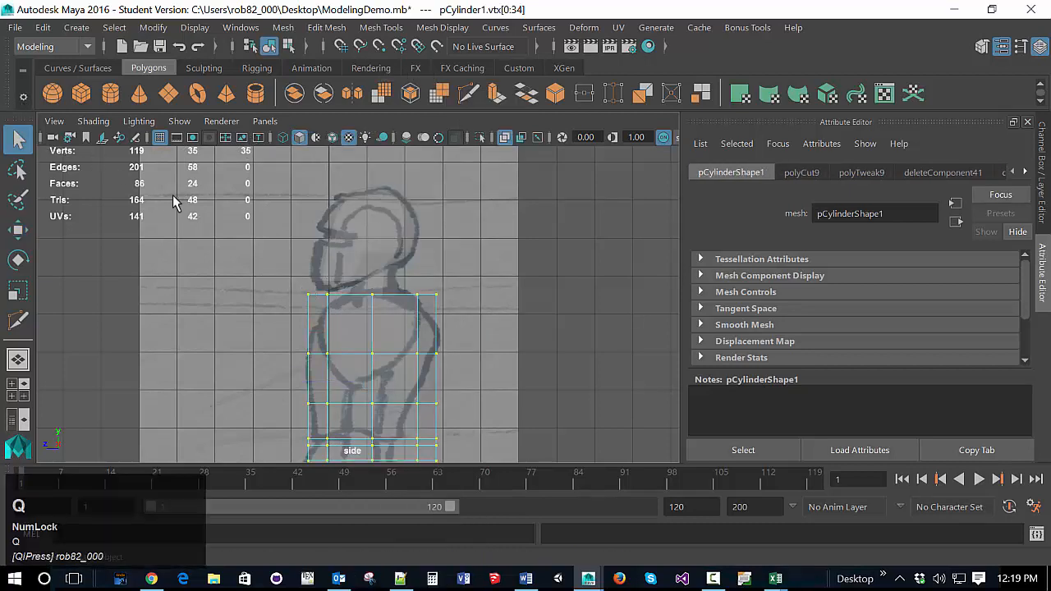
click(265, 293)
drag(277, 284, 524, 319)
right_drag(440, 335, 358, 326)
click(325, 316)
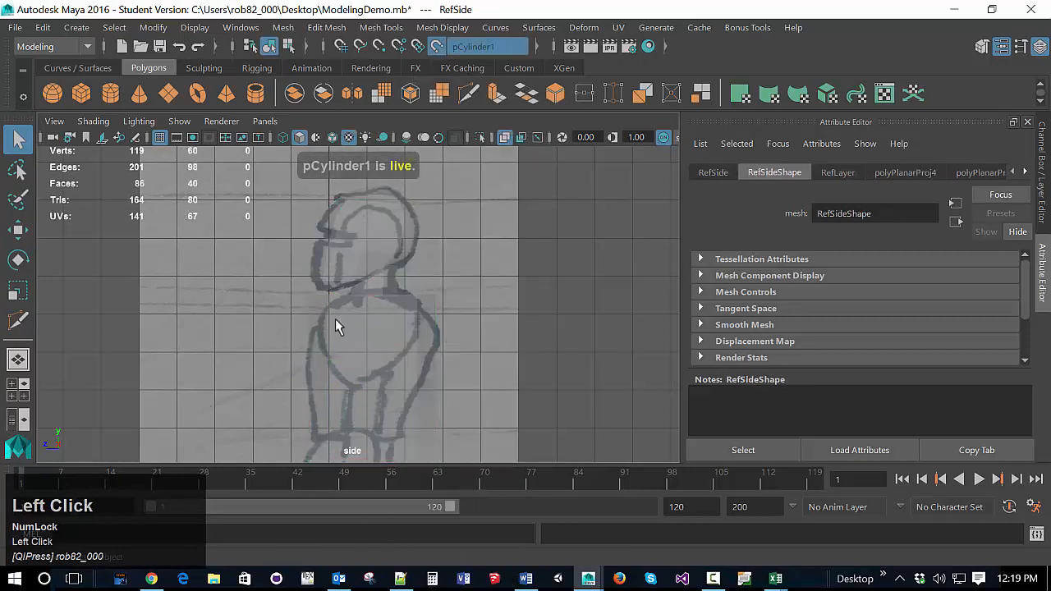
right_click(402, 348)
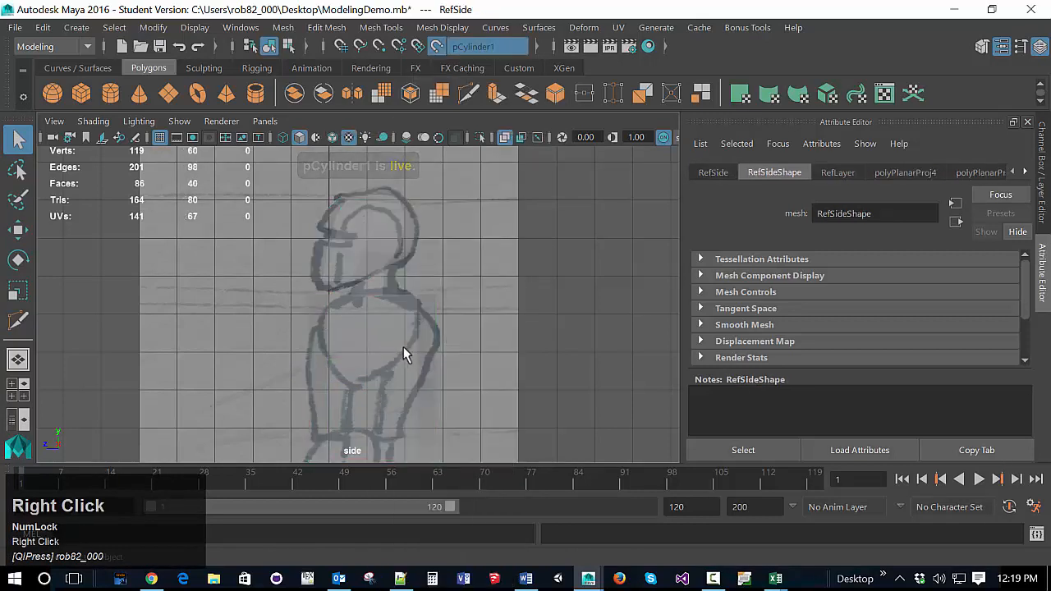
click(404, 345)
key(q)
click(329, 329)
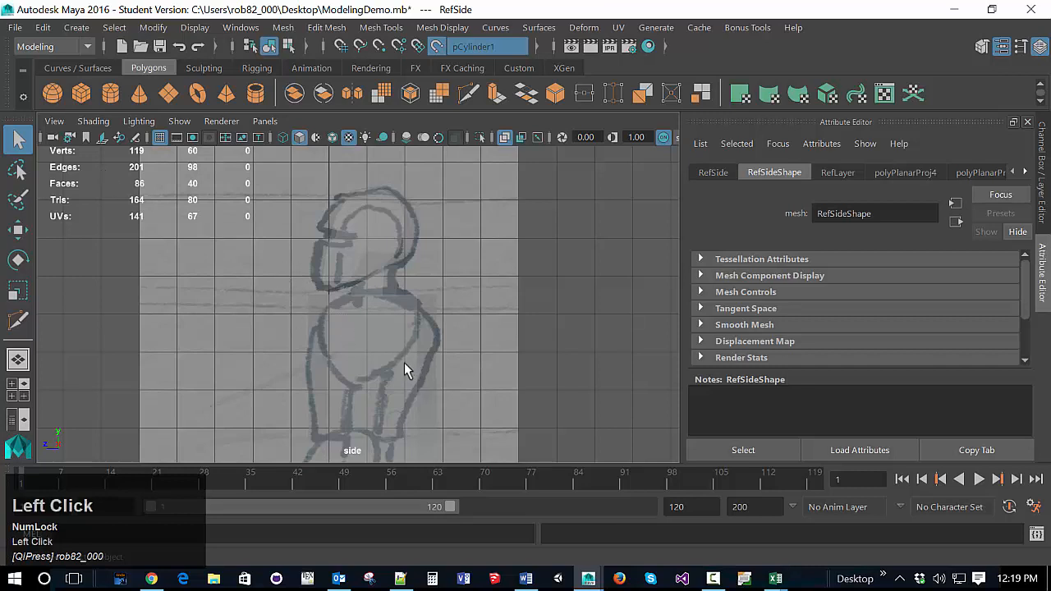
key(space)
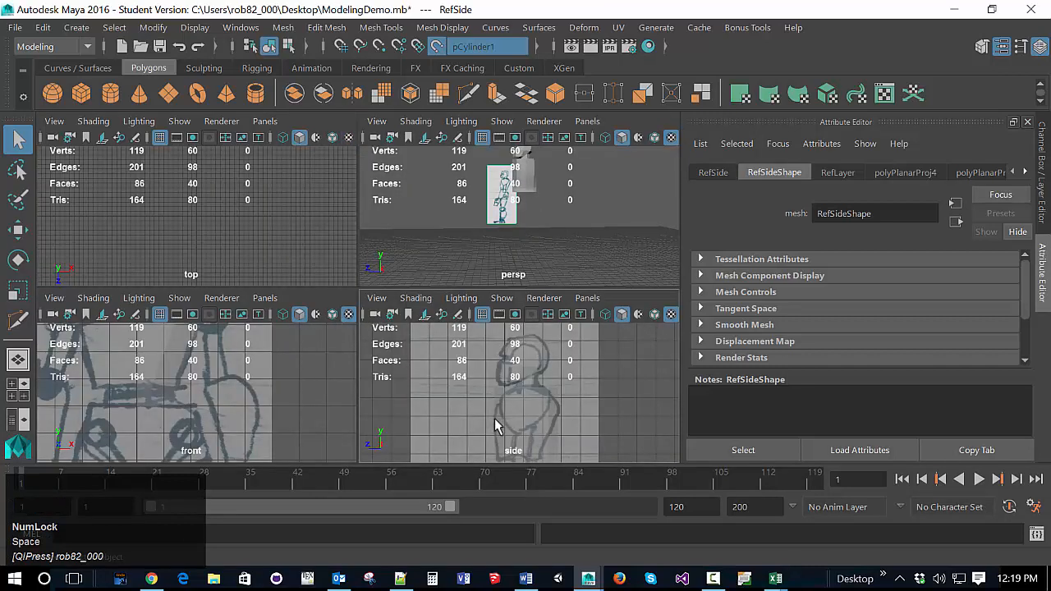
key(space)
click(343, 324)
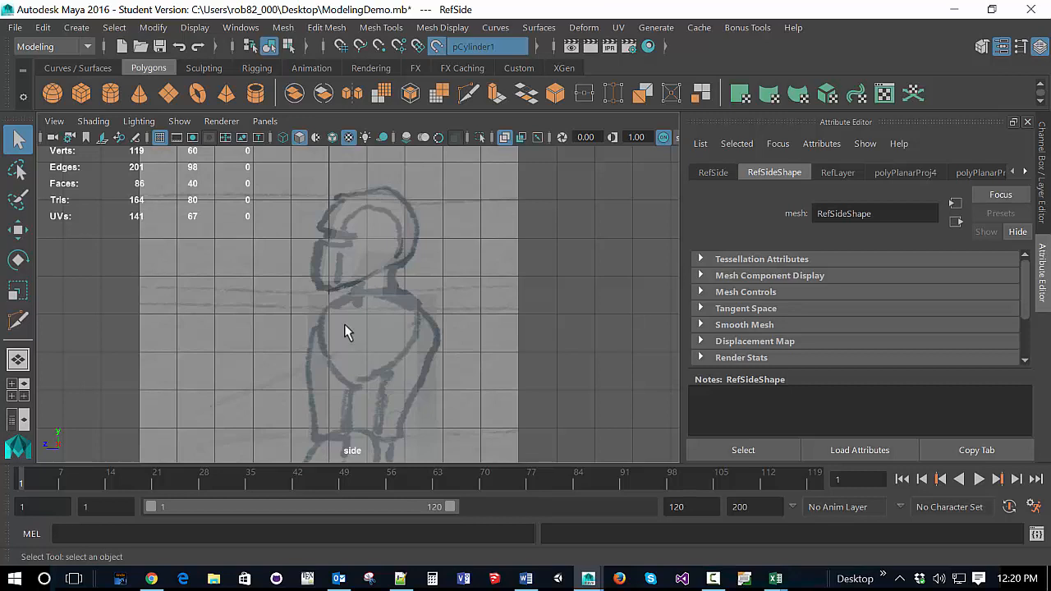
key(Num_Lock)
click(328, 307)
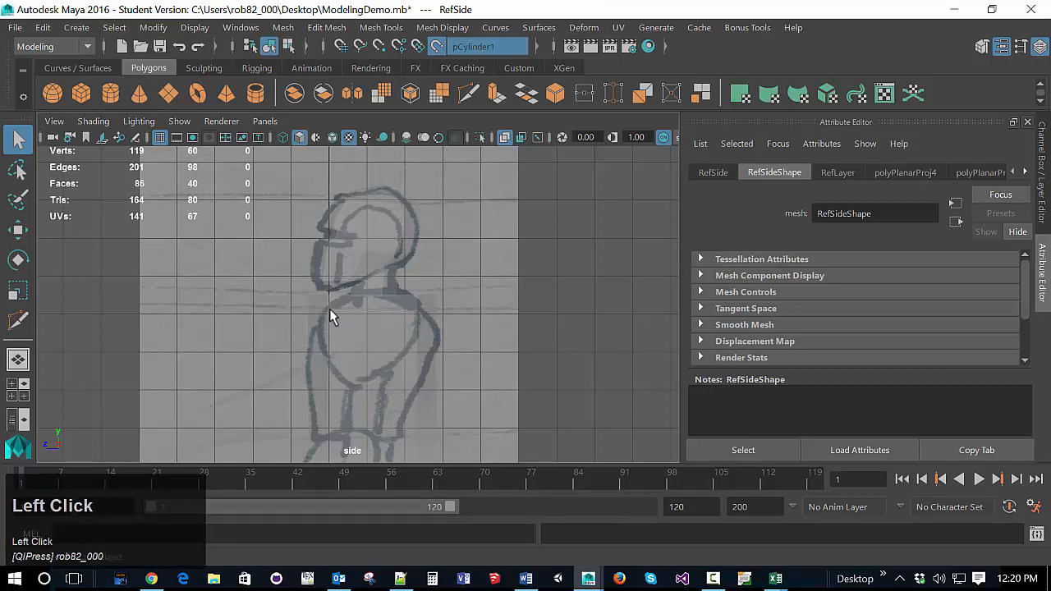
right_click(350, 348)
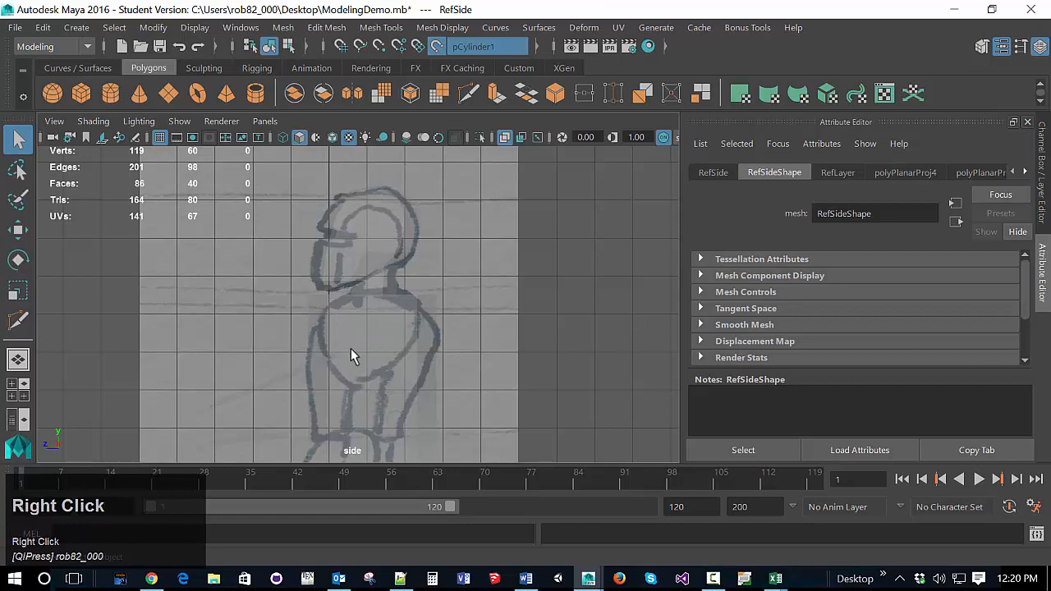
Step: Reselect the half cylinder and try to switch it back to vertex editing
click(330, 239)
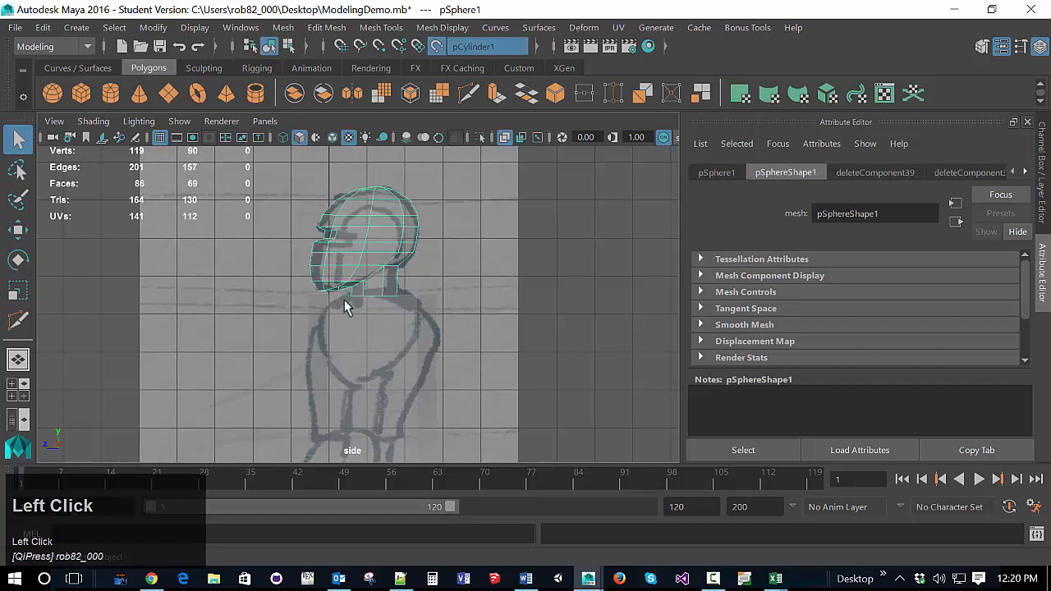
click(367, 313)
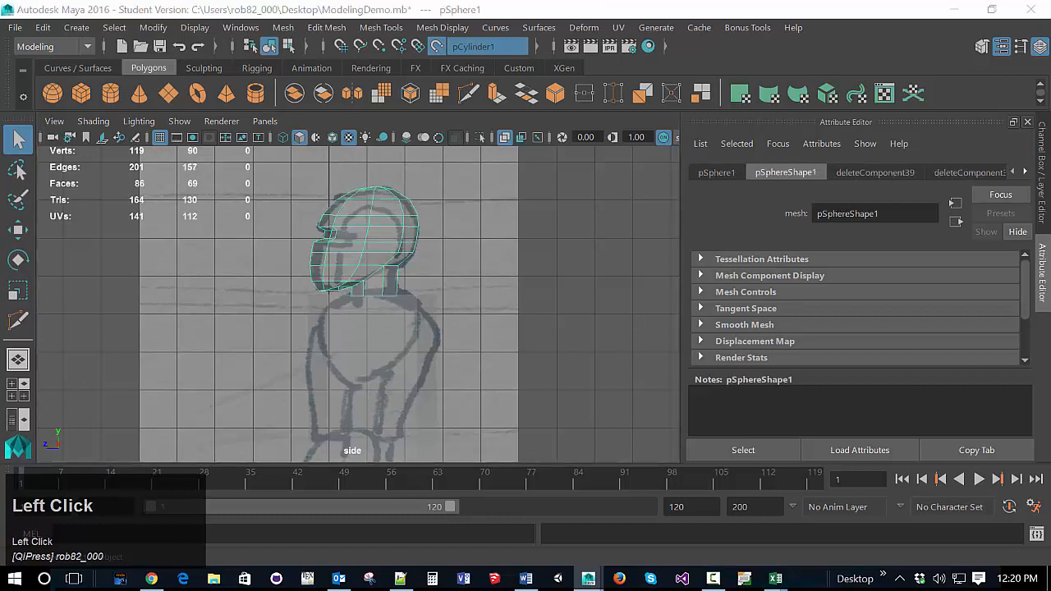
click(371, 369)
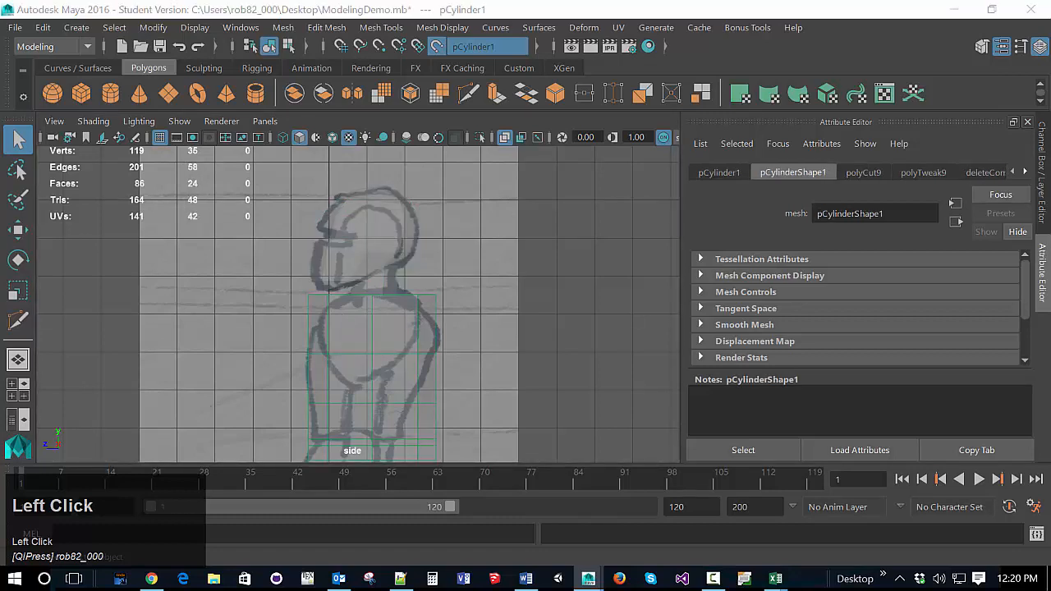
right_drag(413, 323, 351, 133)
click(371, 297)
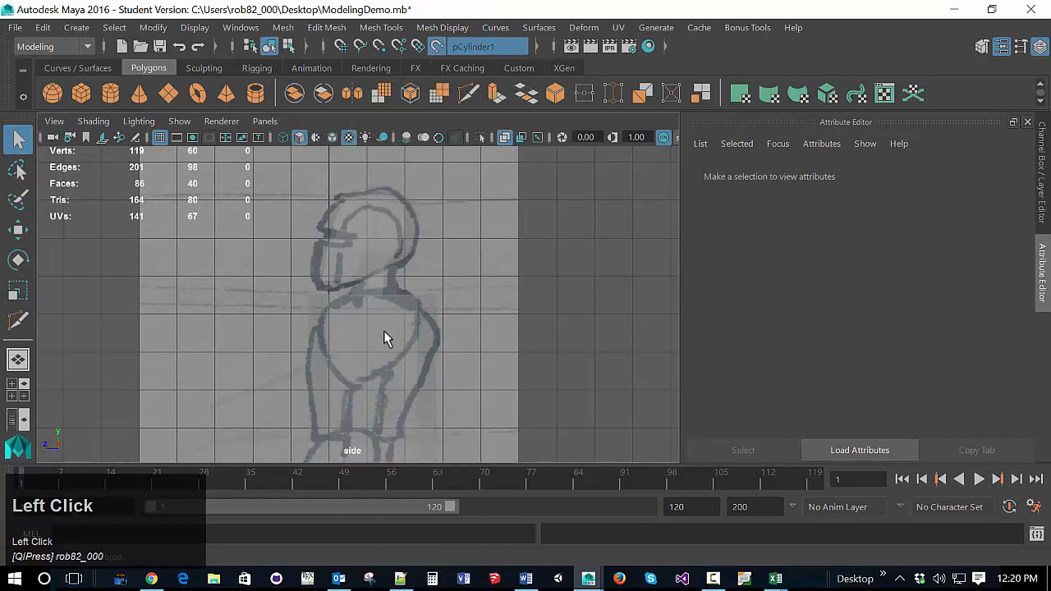
right_click(384, 333)
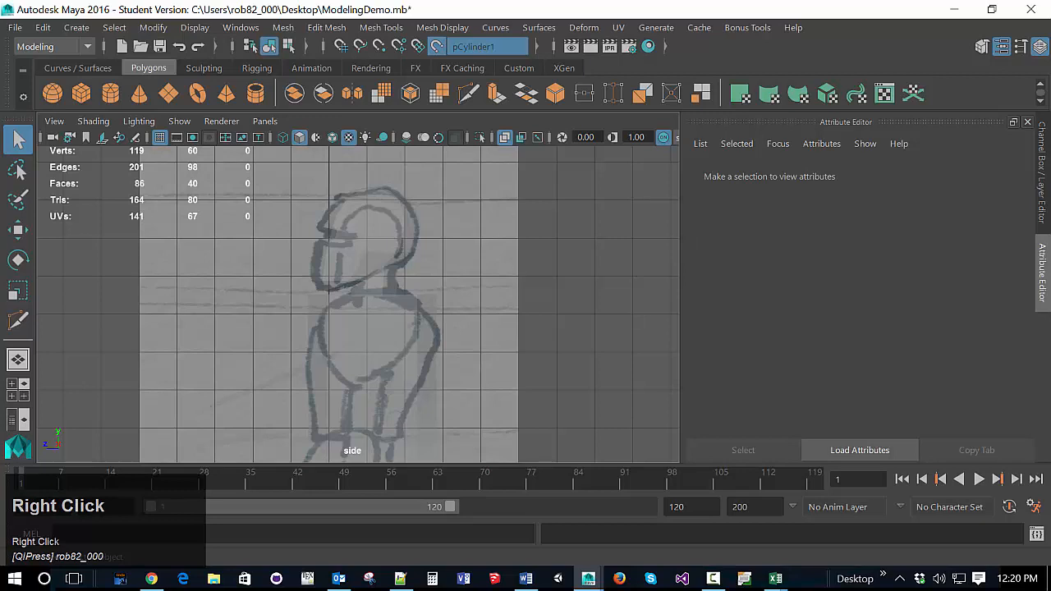
click(371, 293)
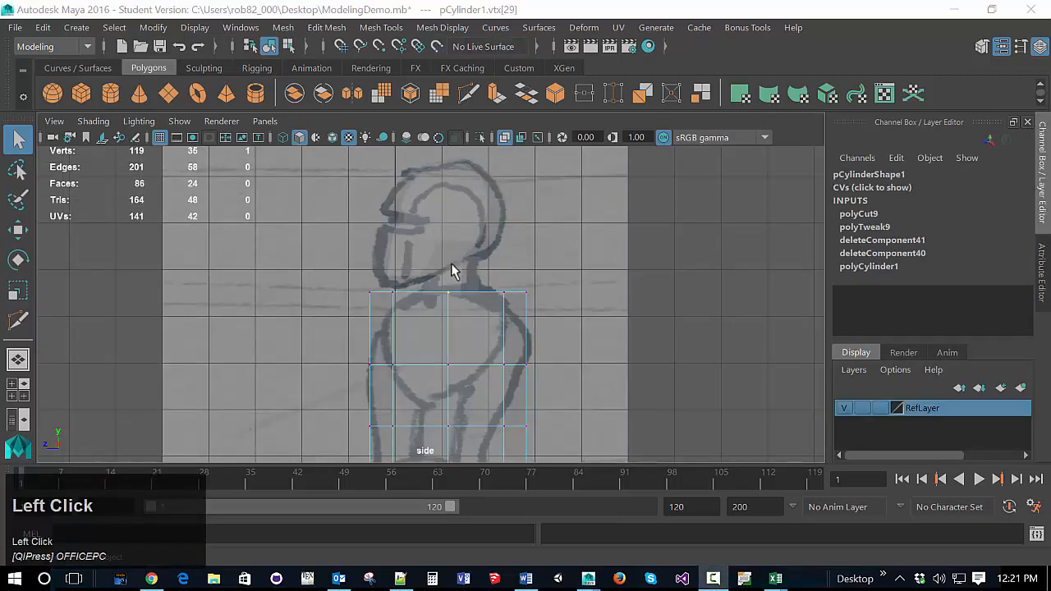
Step: Scale the torso's top vertex row narrower in depth and position it along the base of the neck in the side drawing
drag(373, 271, 583, 320)
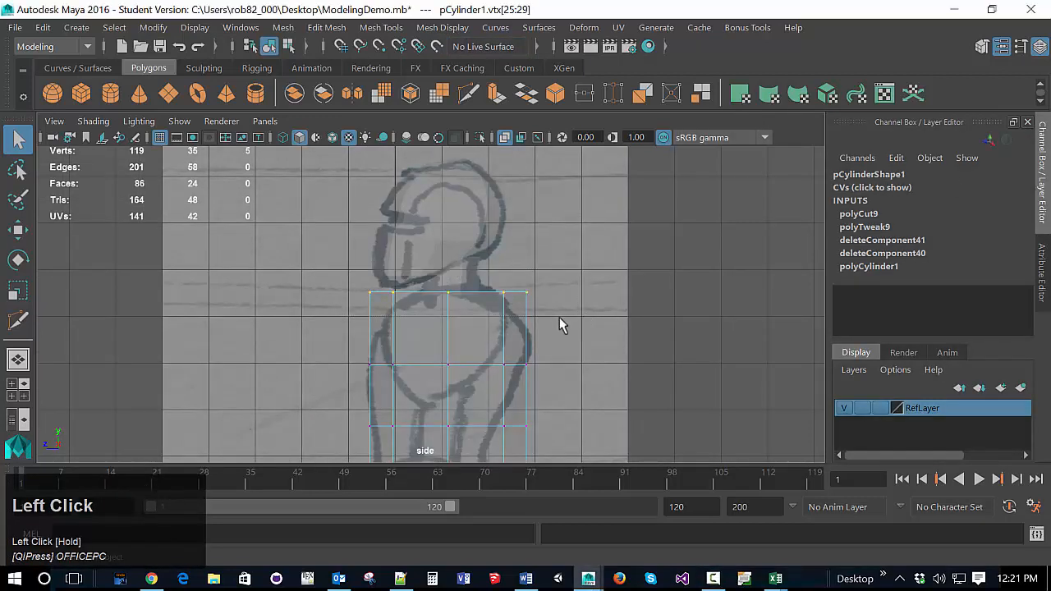
key(e)
key(r)
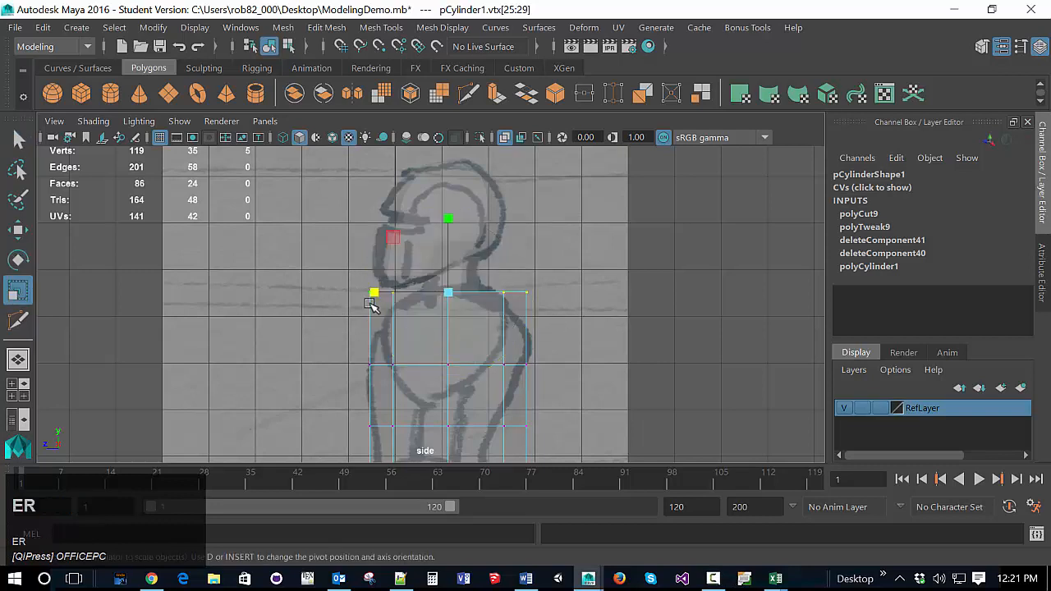
drag(374, 296, 402, 298)
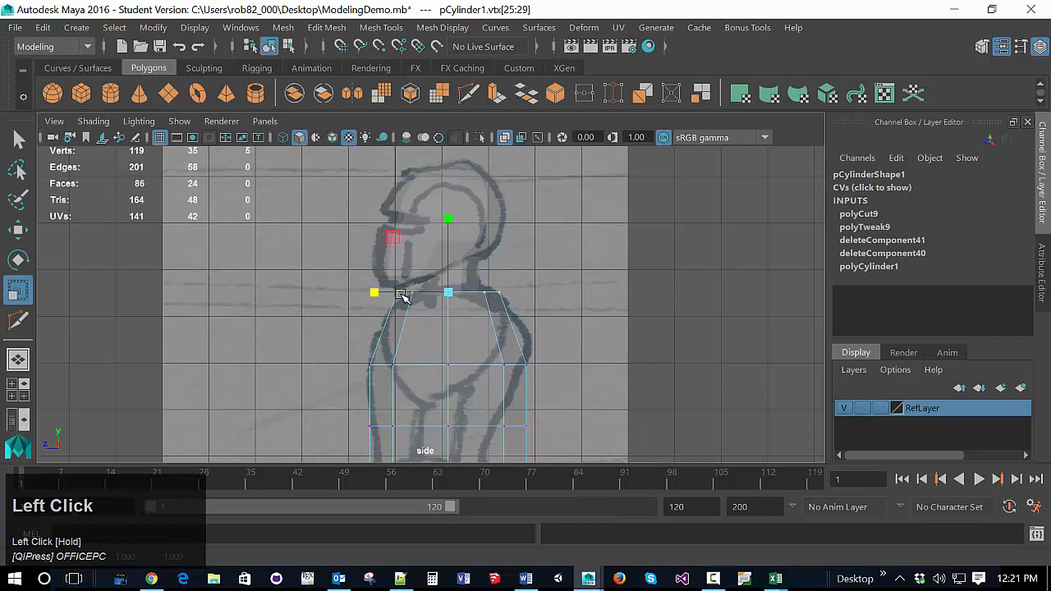
key(w)
drag(374, 297, 385, 298)
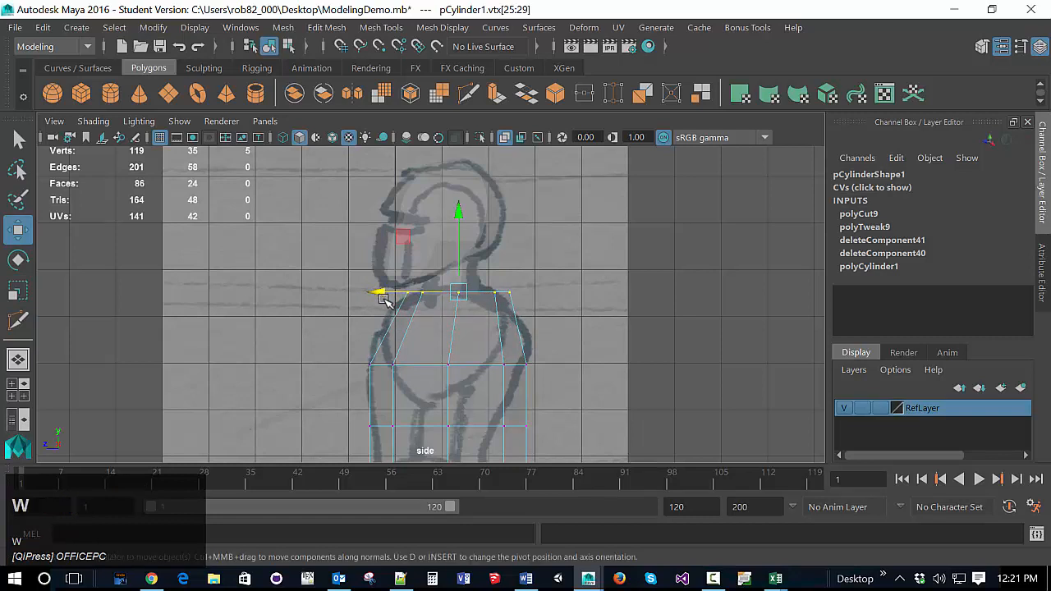
key(e)
key(r)
mouse_move(385, 296)
mouse_down()
mouse_move(398, 296)
mouse_move(375, 294)
mouse_up()
key(e)
key(w)
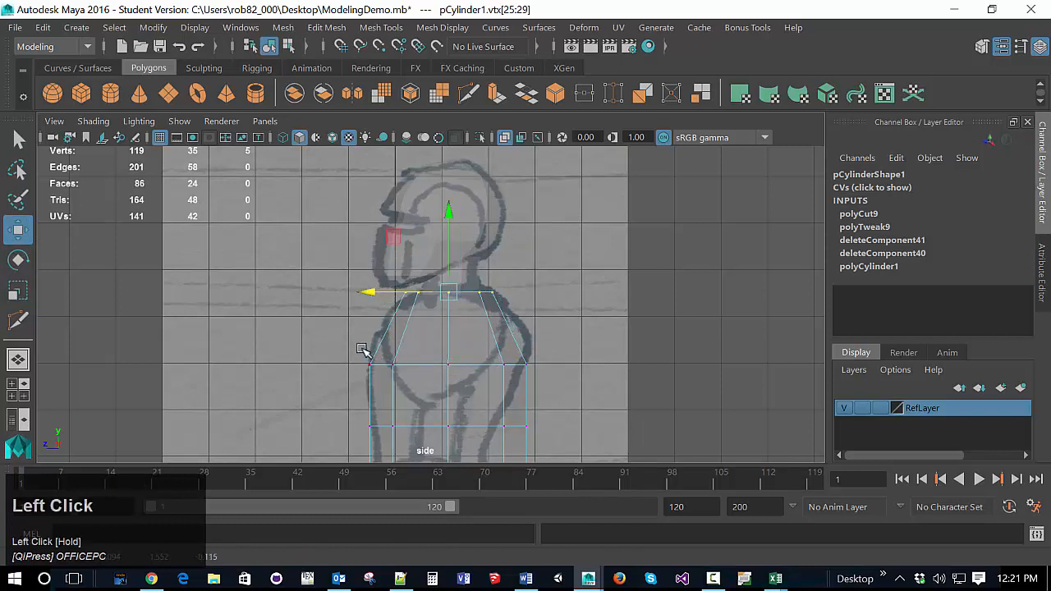
Step: Cut a new horizontal edge row across the torso with Multi-Cut, about midway between the top two vertex rows
drag(401, 355, 575, 380)
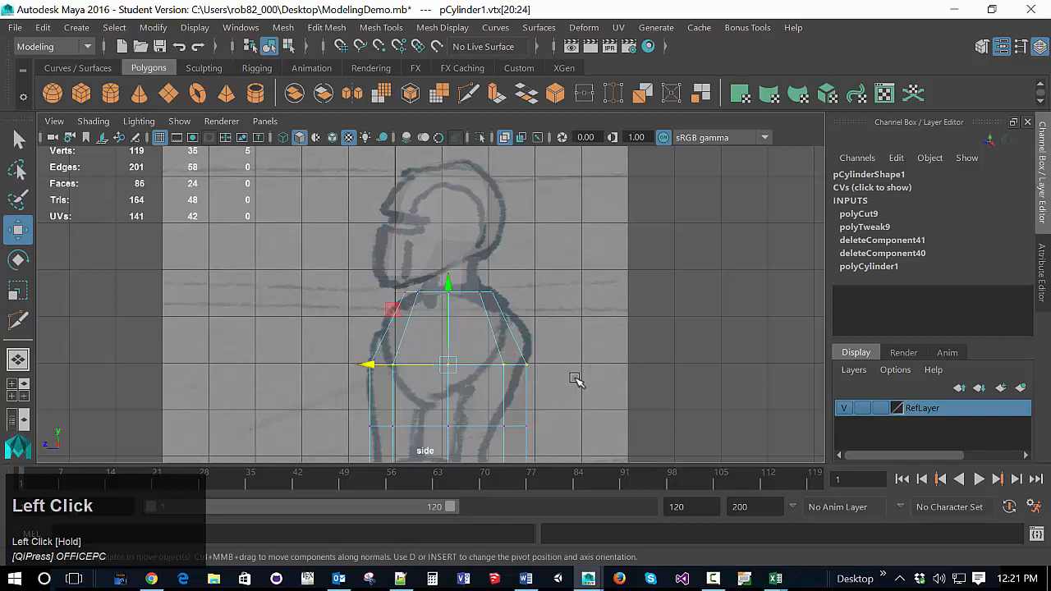
click(468, 92)
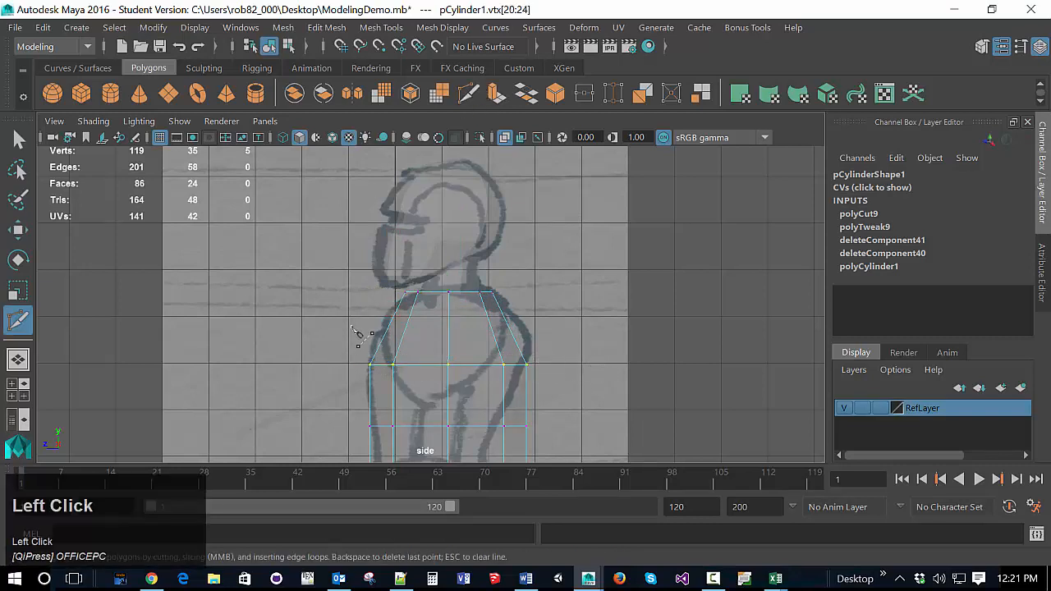
drag(352, 325, 557, 326)
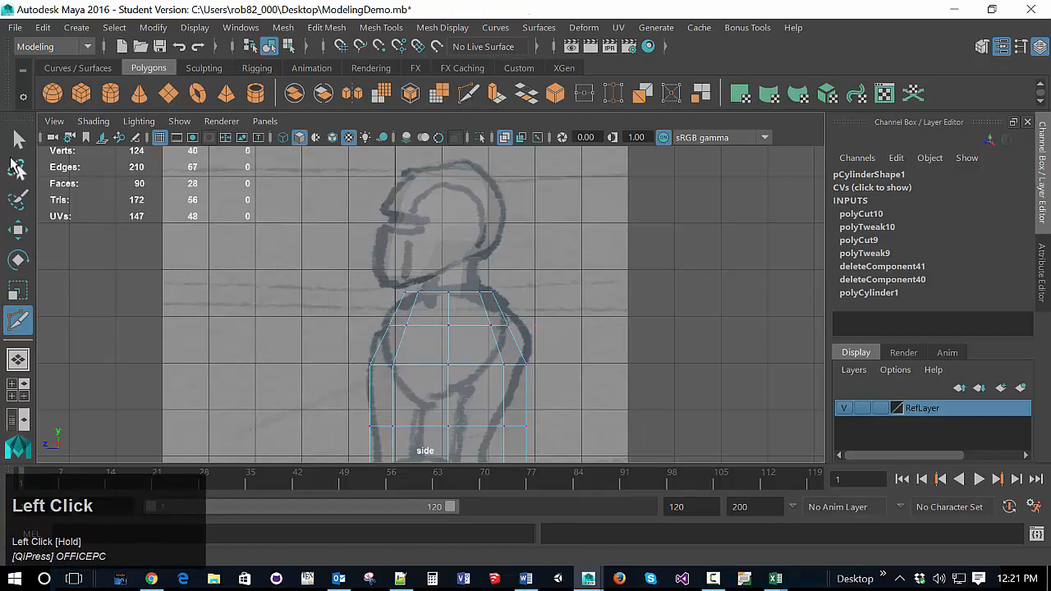
Step: Scale the new row's vertices wider in depth and shift them slightly backward to round the shoulders to the side drawing
key(q)
drag(357, 318, 603, 346)
key(r)
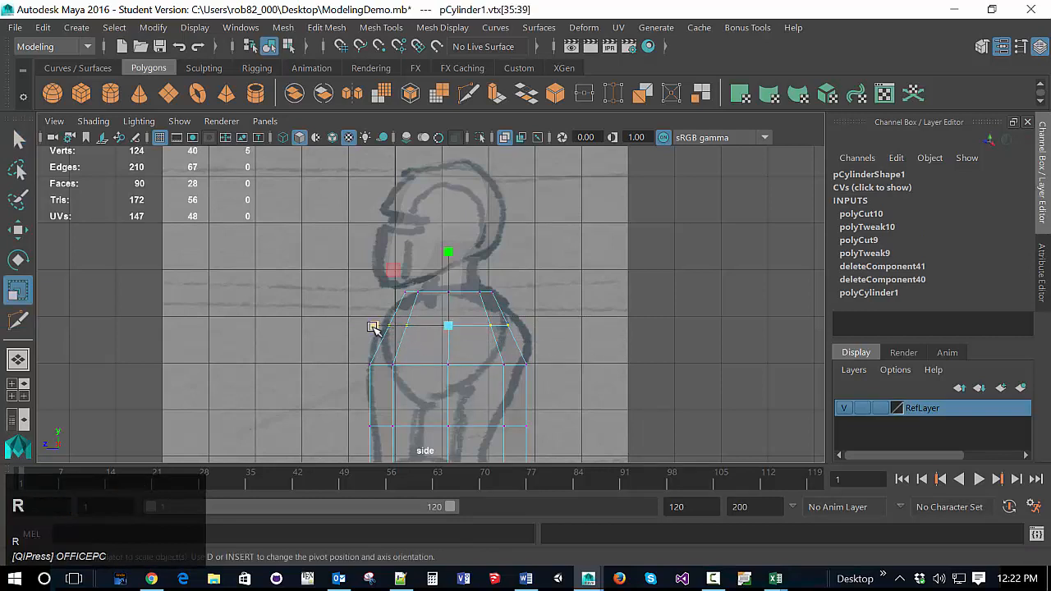
mouse_move(374, 327)
mouse_down()
mouse_move(353, 324)
mouse_move(375, 326)
mouse_up()
key(w)
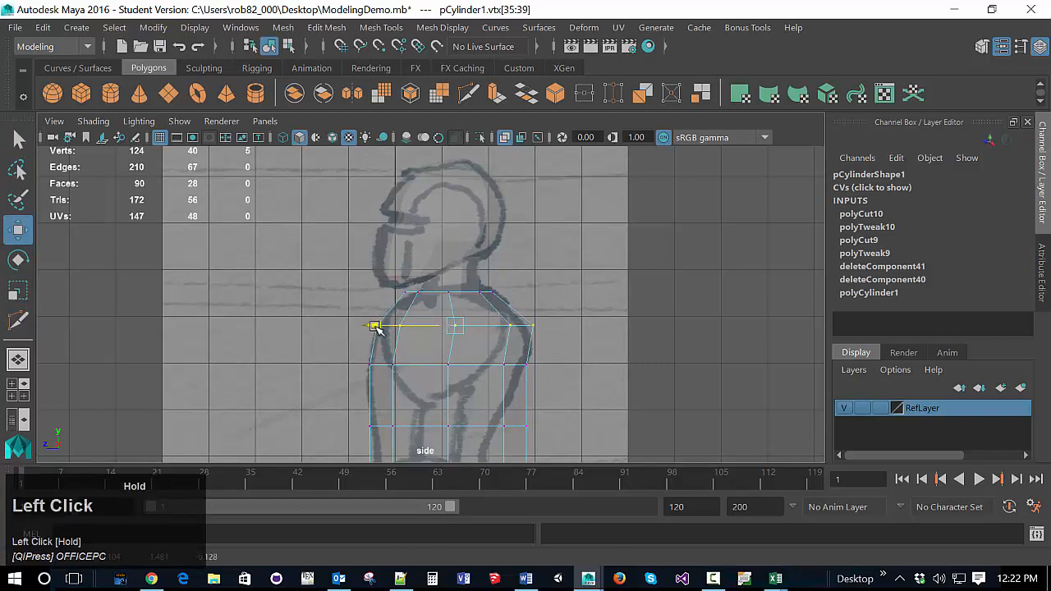
key(w)
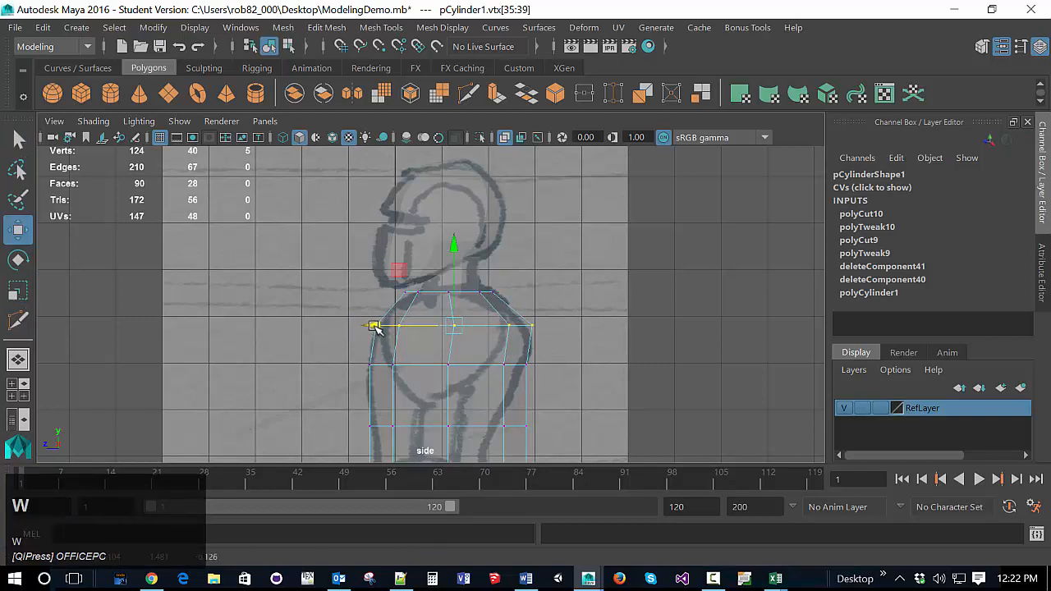
key(e)
key(r)
drag(376, 327, 386, 327)
key(w)
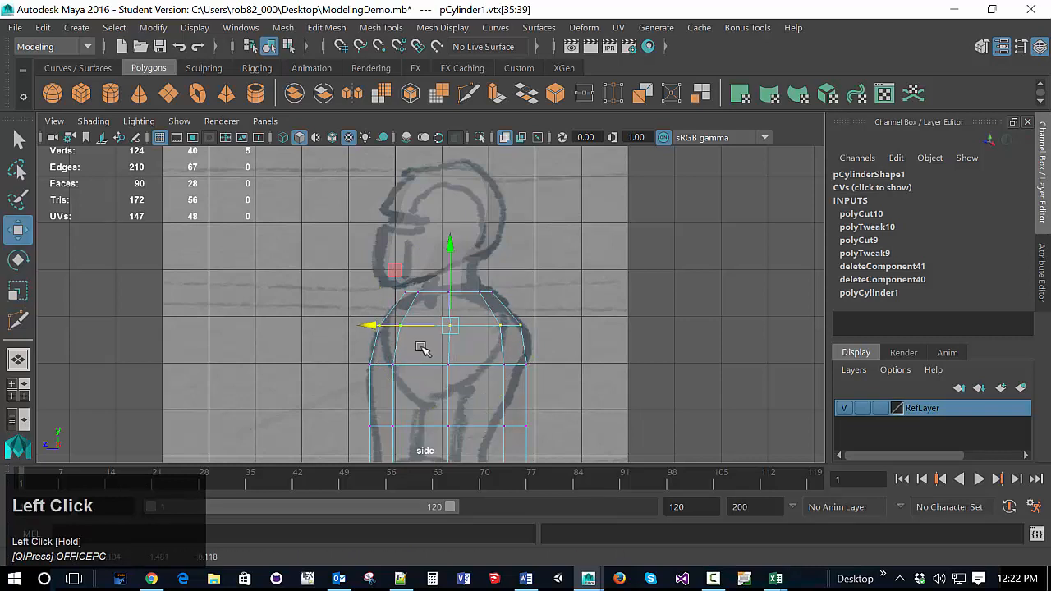
Step: Scale the torso's five lowest vertex rows narrower in depth and shift them forward to follow the side drawing below the chest
key(alt)
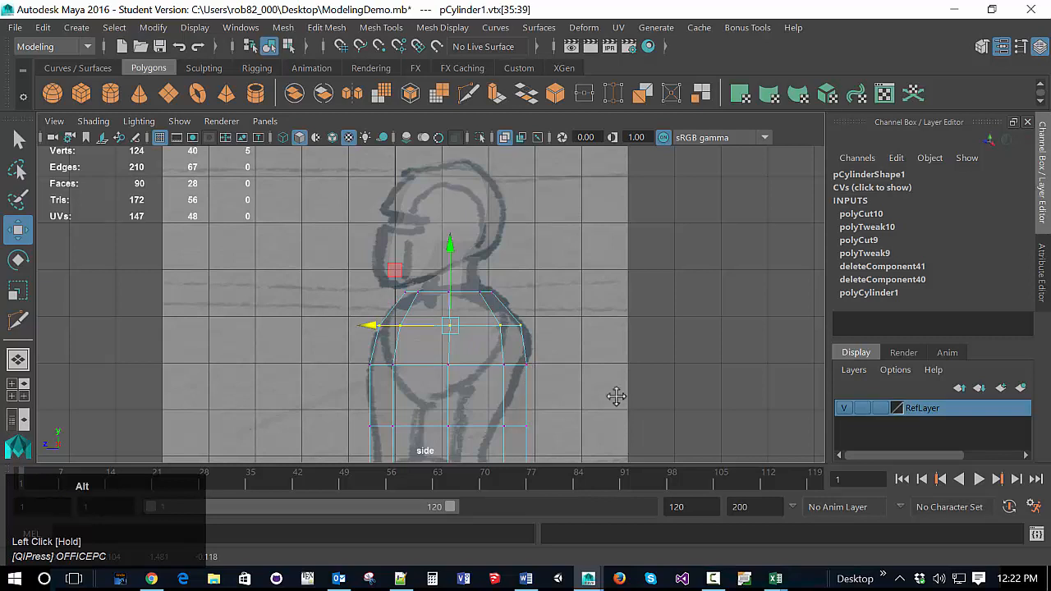
alt+middle_drag(615, 397, 603, 284)
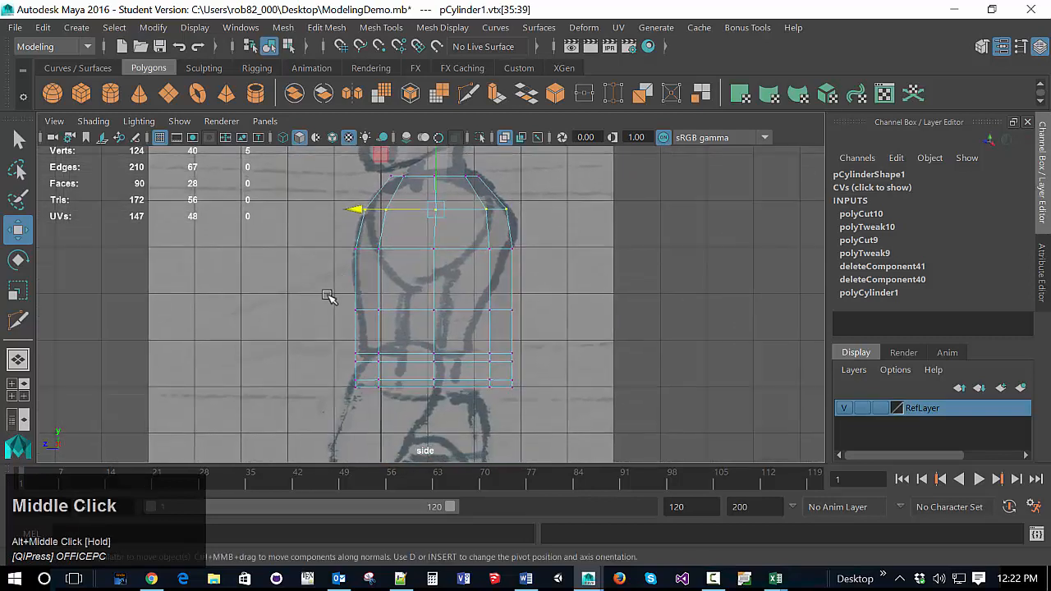
drag(327, 297, 532, 415)
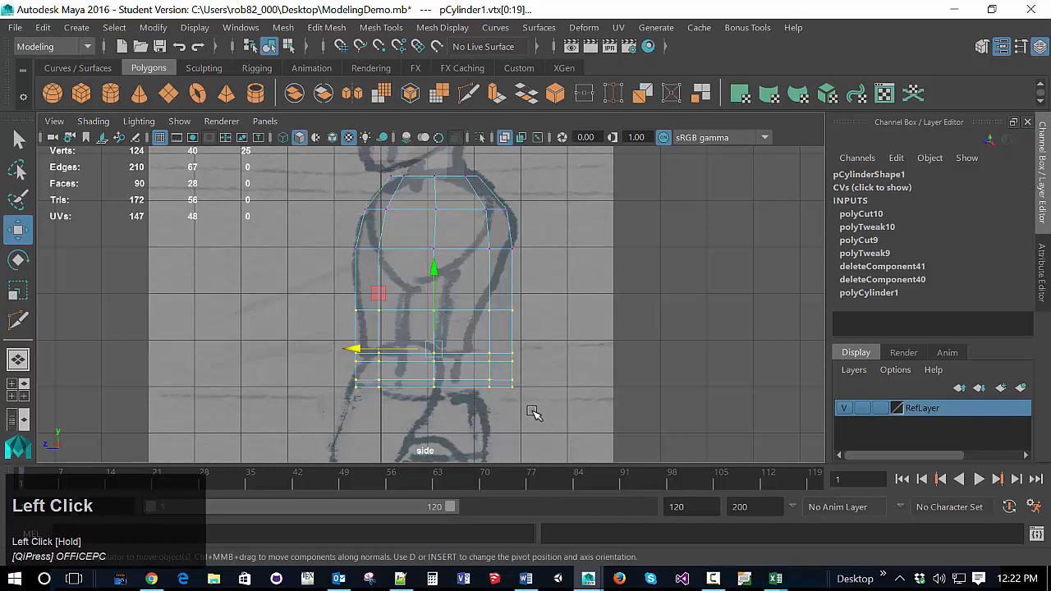
key(e)
key(r)
click(367, 349)
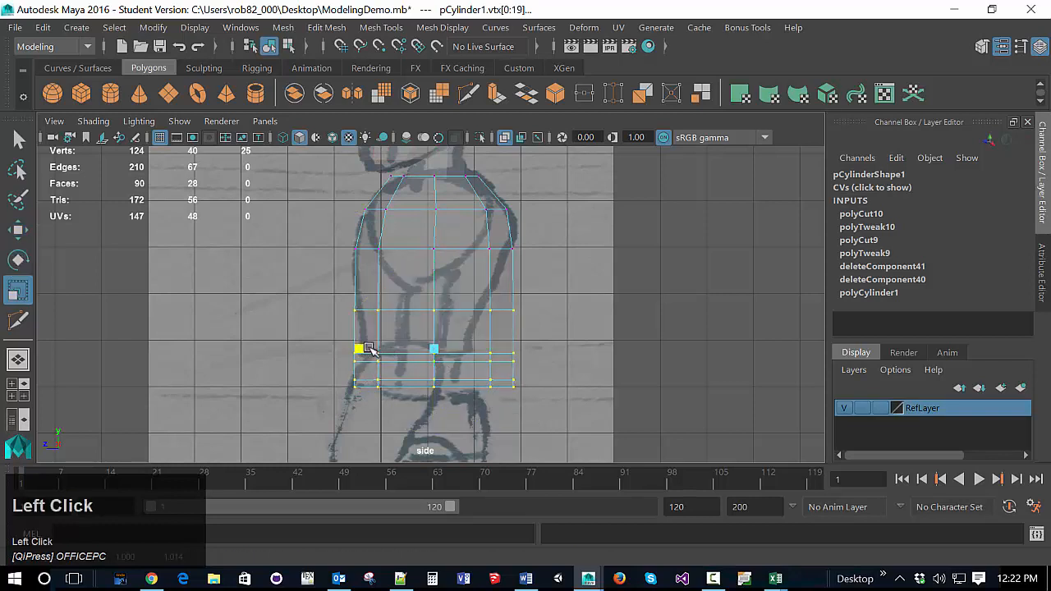
drag(367, 348, 344, 347)
key(w)
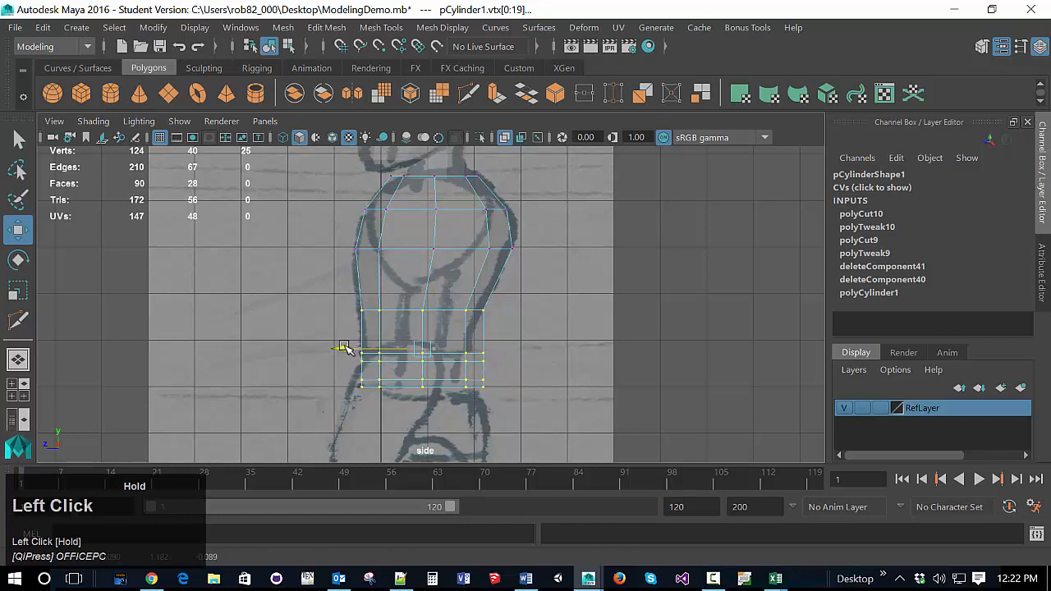
drag(319, 348, 319, 347)
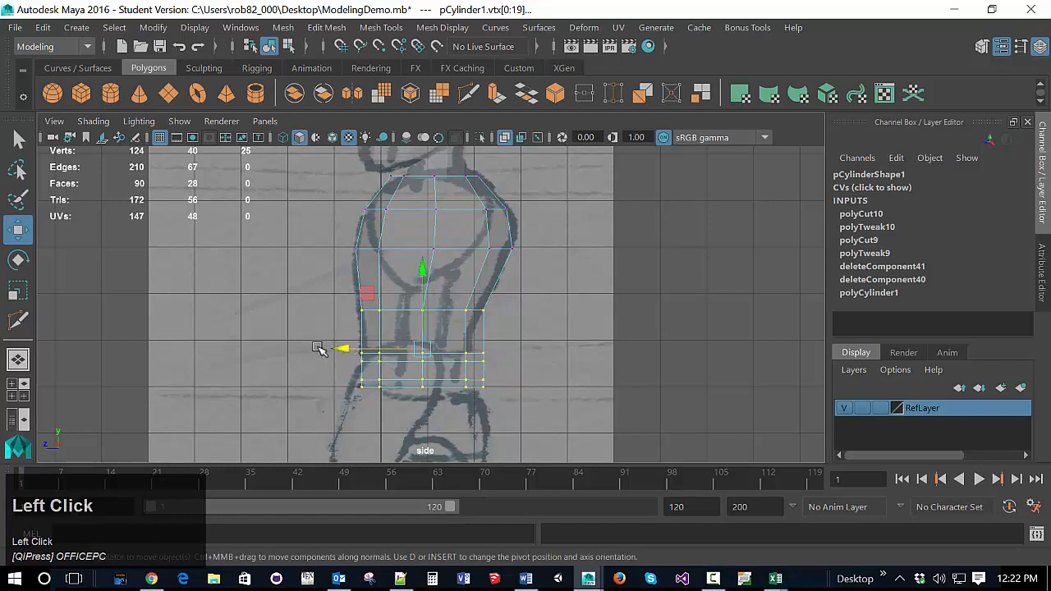
Step: Narrow the torso's four lowest vertex rows further in depth and move them forward to fit the waist in the side drawing
click(318, 342)
click(425, 353)
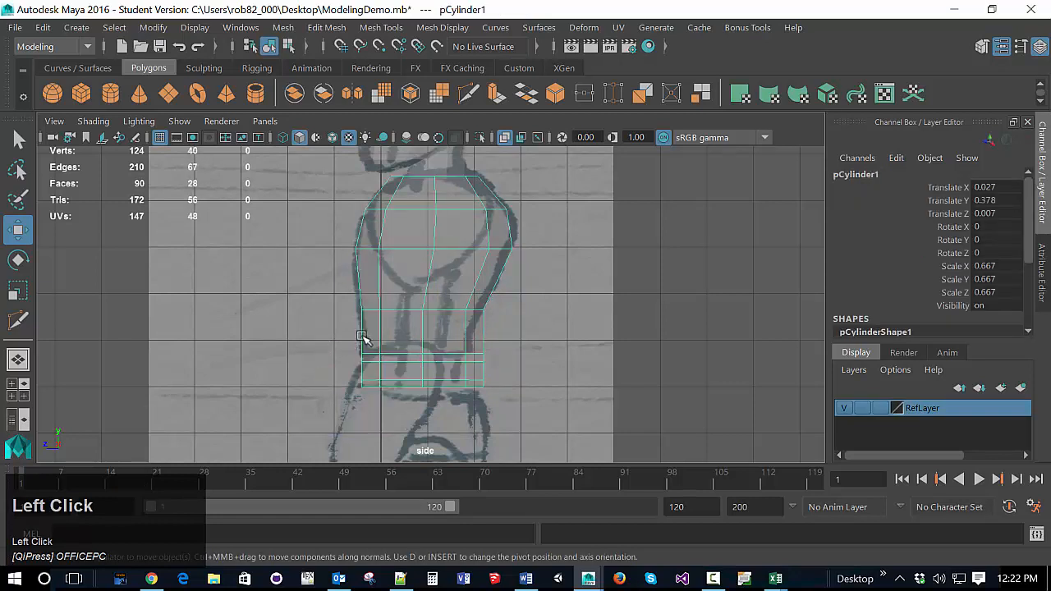
right_drag(401, 347, 308, 131)
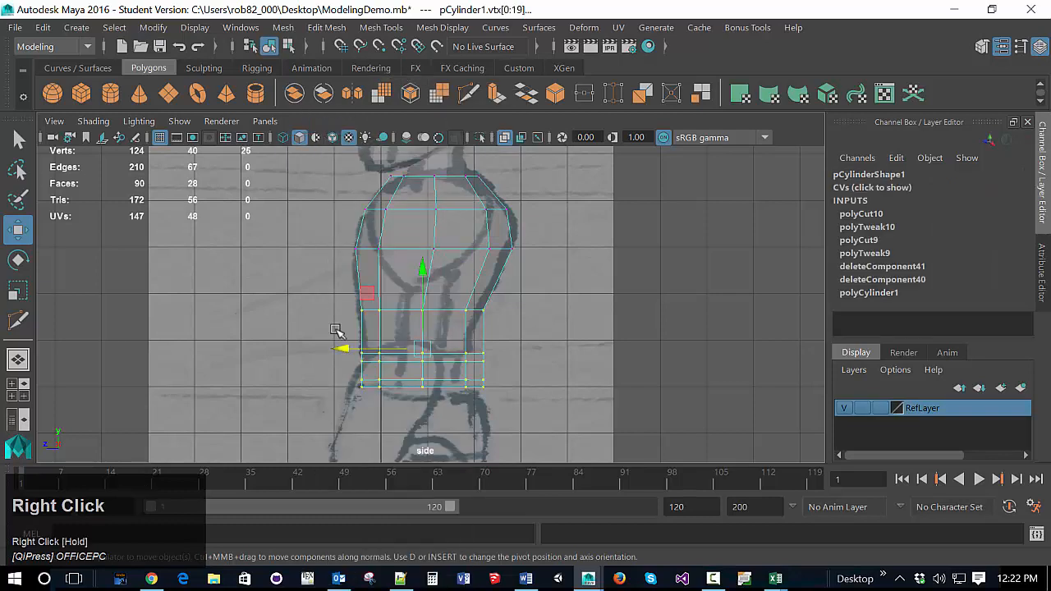
drag(327, 344, 553, 438)
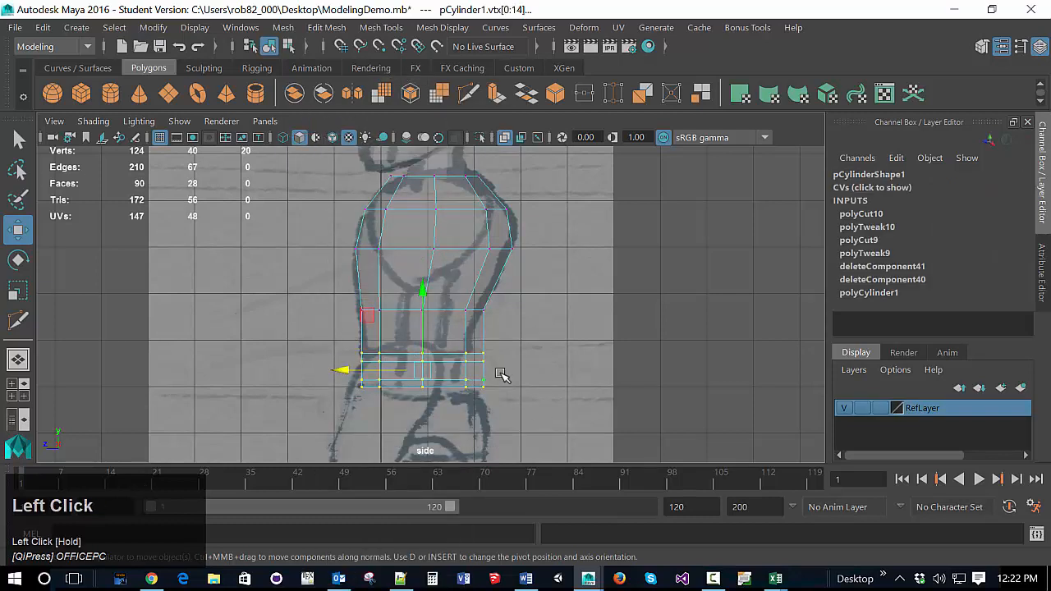
key(r)
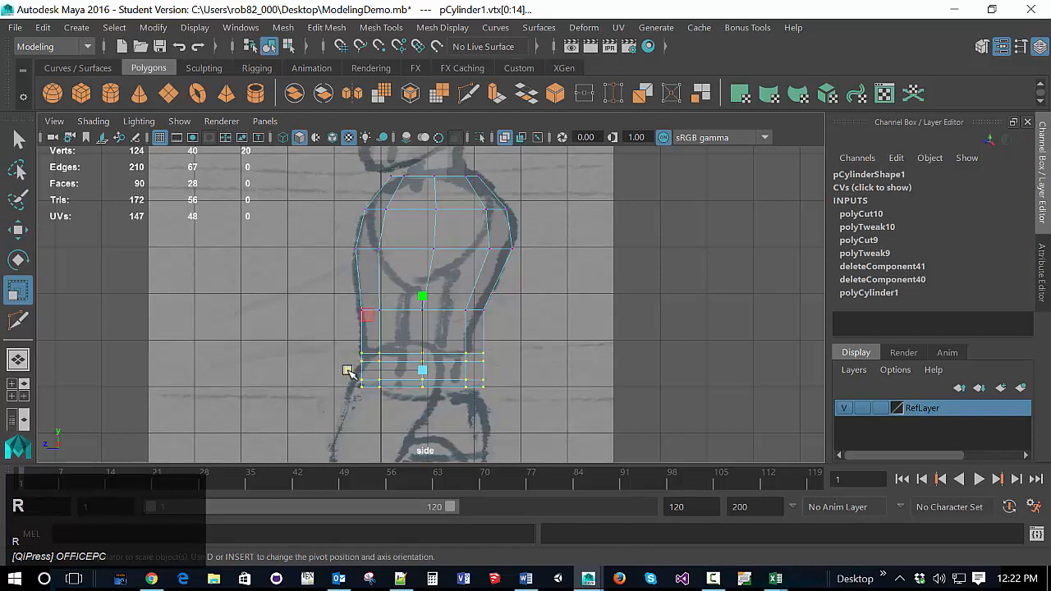
mouse_move(348, 370)
mouse_down()
mouse_move(362, 374)
mouse_move(338, 370)
mouse_move(349, 369)
mouse_up()
key(w)
key(r)
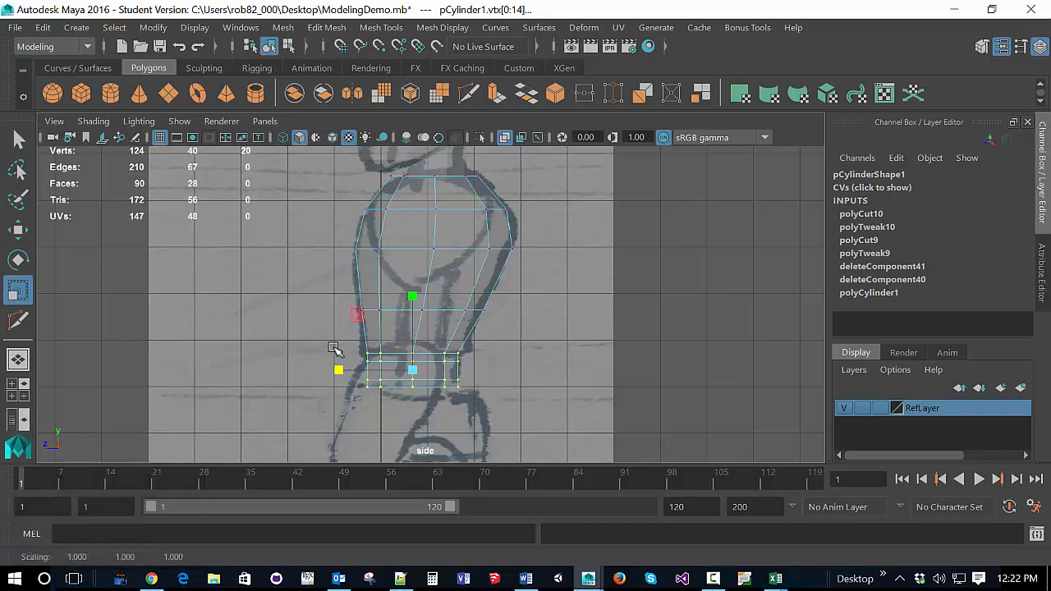
key(w)
Step: Scale the uppermost of the four closely spaced waist rows slightly wider in depth
key(q)
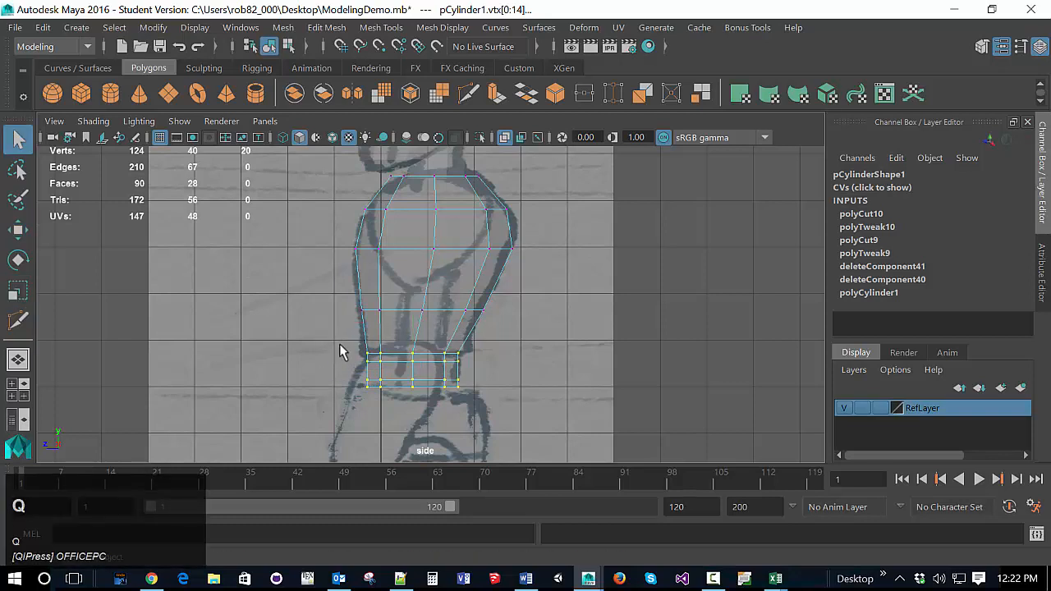
drag(339, 343, 483, 357)
key(w)
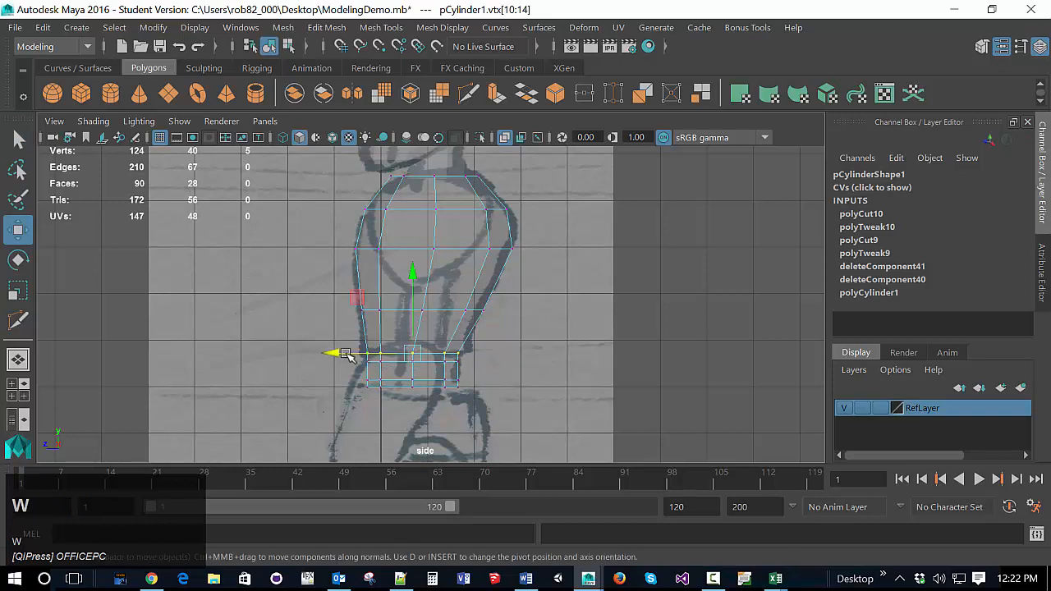
key(e)
key(r)
Step: Scale the torso's bottom vertex row slightly wider in depth to flare the lower end of the waist
drag(338, 357, 487, 417)
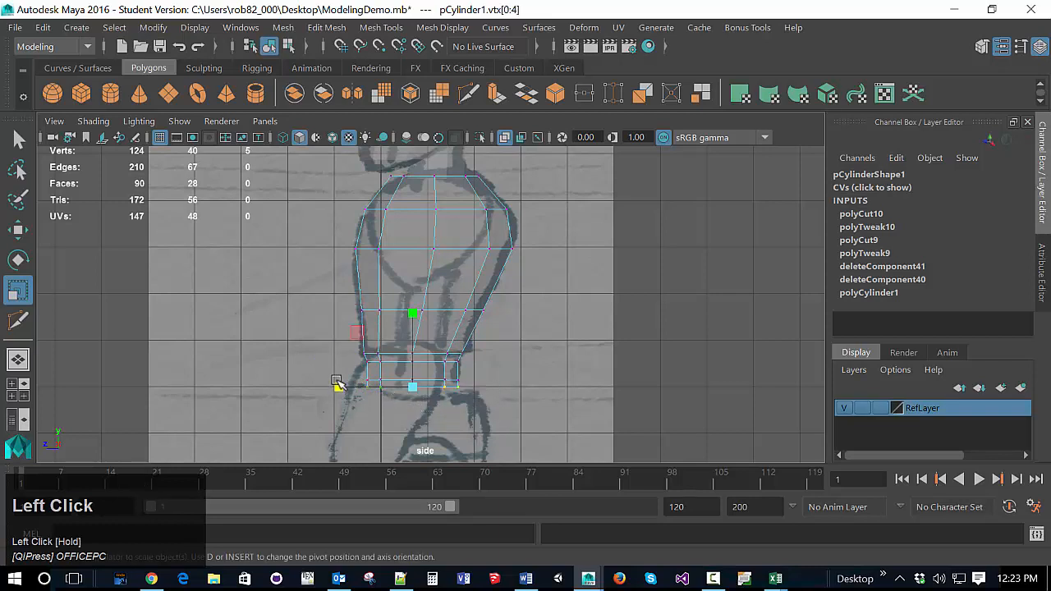
mouse_move(341, 391)
mouse_down()
mouse_move(357, 383)
mouse_move(362, 354)
mouse_move(333, 386)
mouse_up()
key(v)
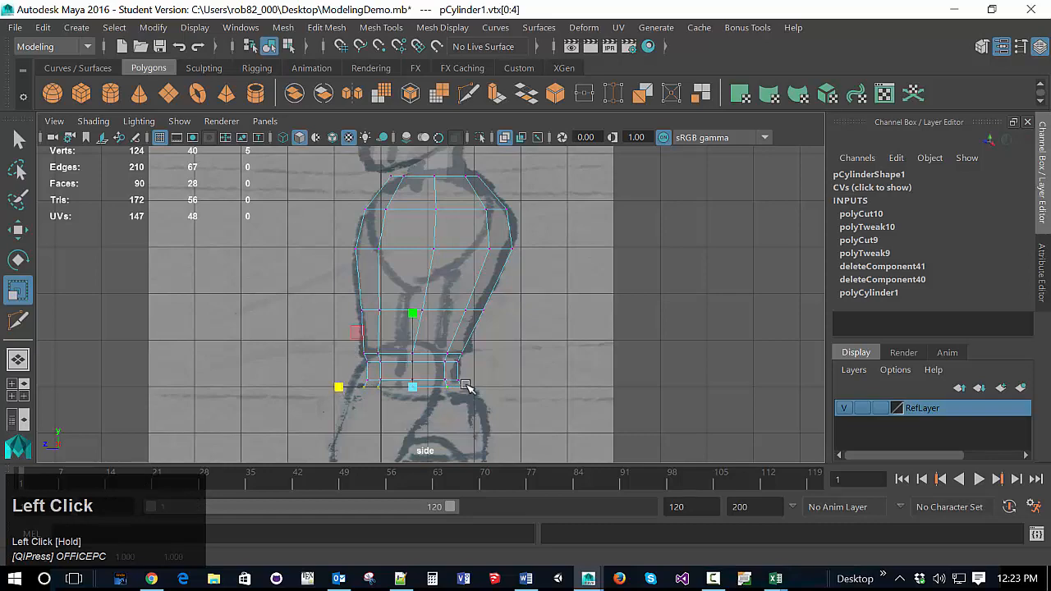
Step: Examine the torso from several angles in the perspective view, briefly previewing it smoothed
key(space)
key(space)
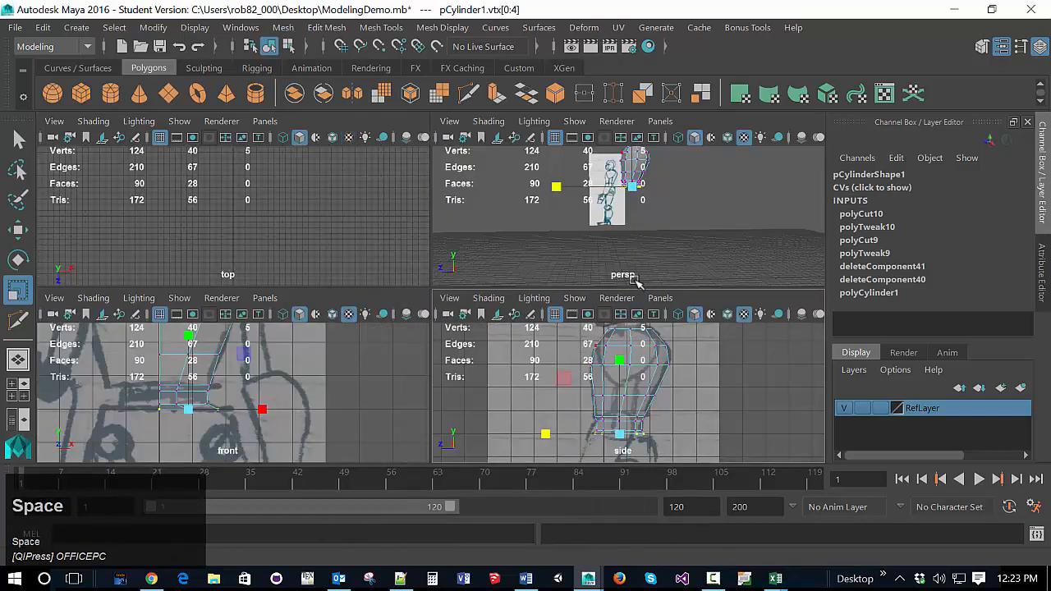
mouse_move(615, 279)
alt+mouse_down()
mouse_move(574, 321)
mouse_move(515, 277)
mouse_move(676, 298)
mouse_move(610, 290)
alt+mouse_up()
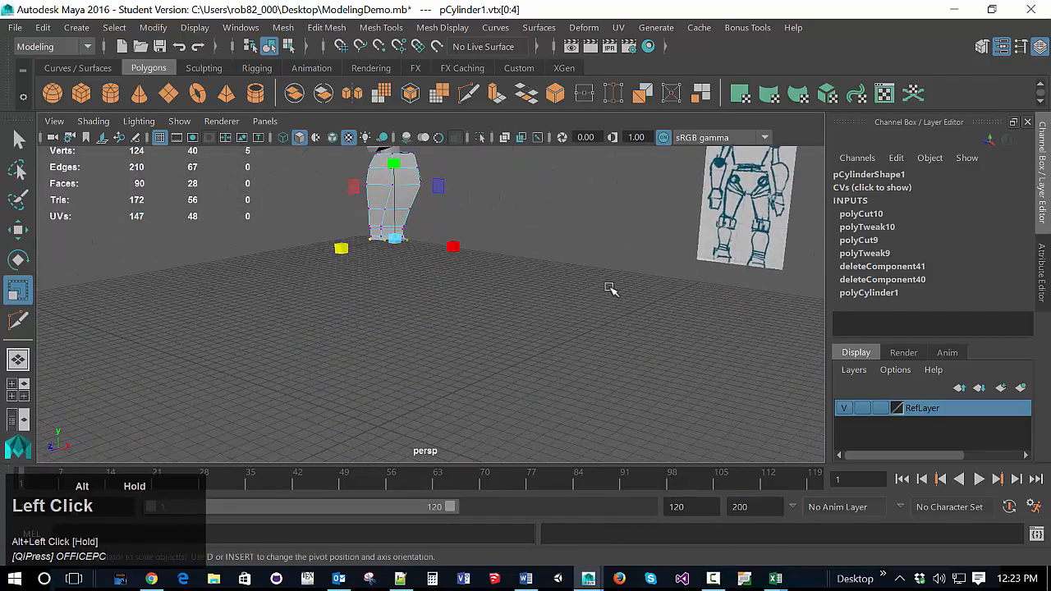
alt+middle_drag(594, 268, 589, 340)
alt+drag(589, 339, 481, 332)
key(3)
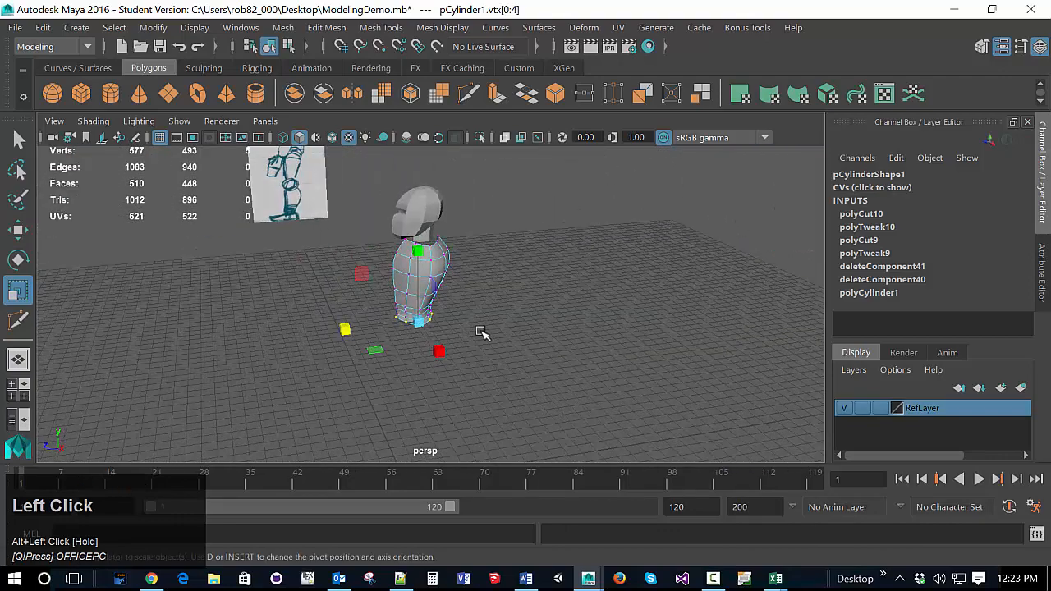
key(1)
scroll(488, 267, up, 3)
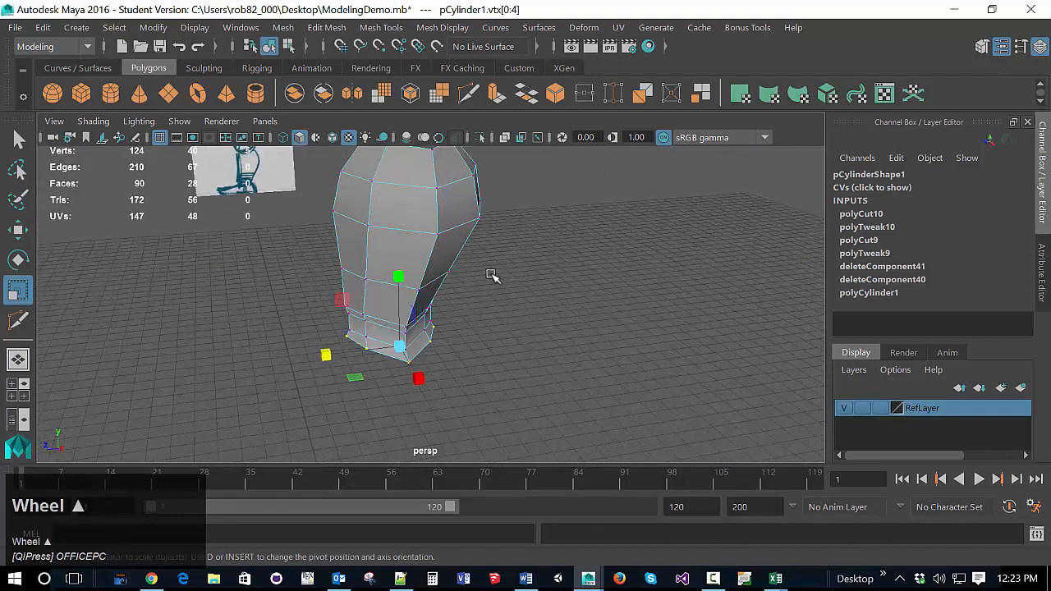
alt+middle_drag(493, 279, 475, 344)
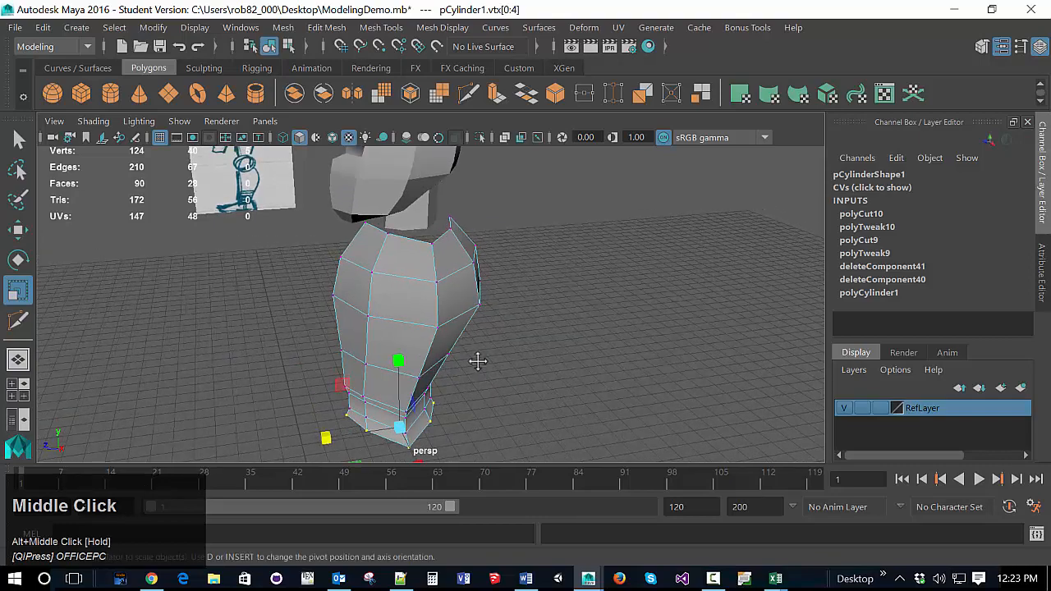
alt+drag(477, 361, 469, 336)
alt+middle_drag(469, 336, 470, 376)
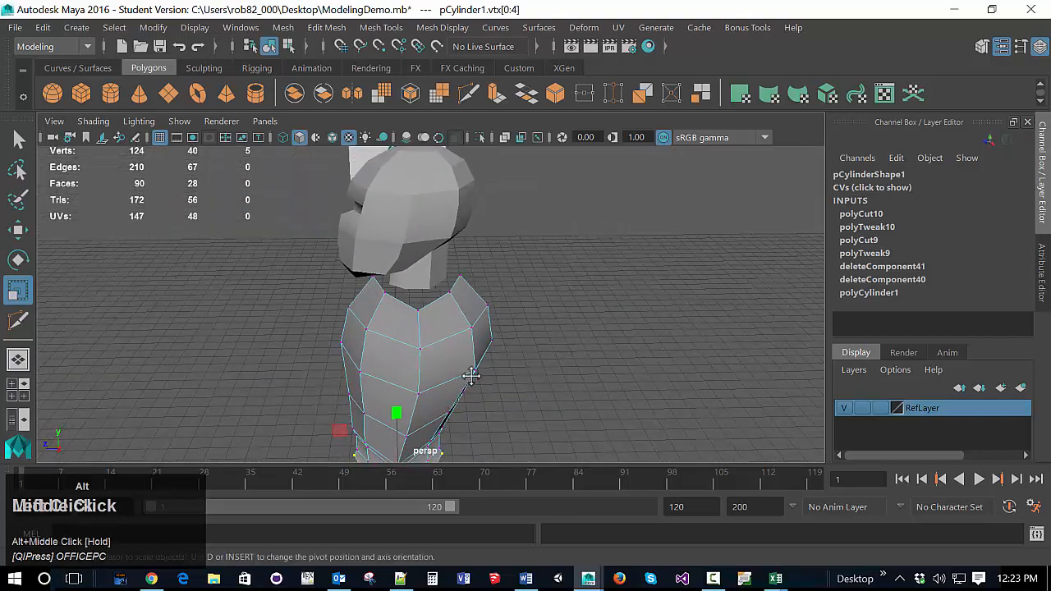
alt+drag(470, 376, 436, 252)
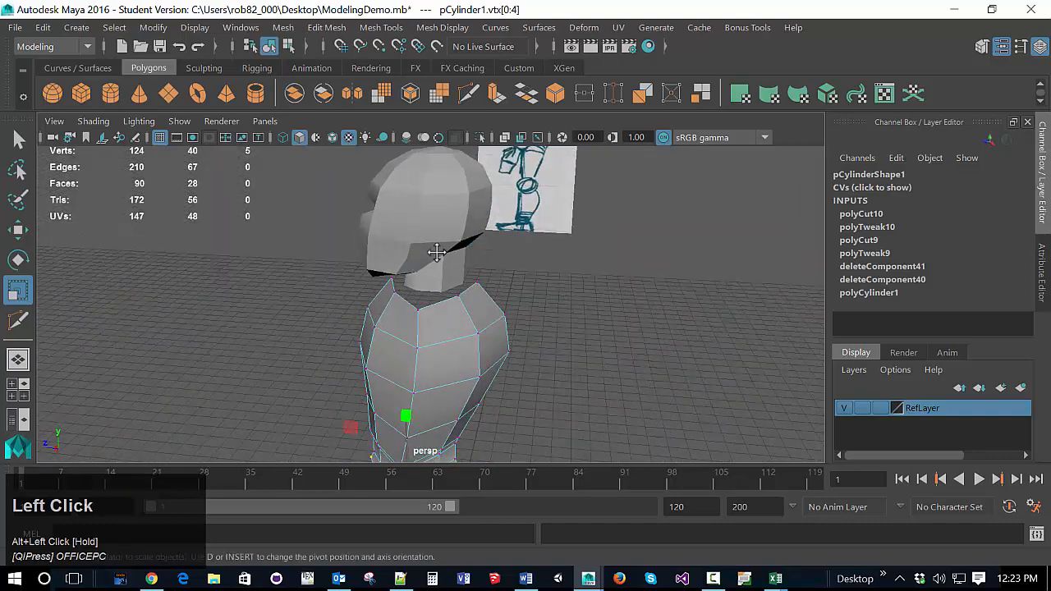
Step: Select the head mesh and examine the gap between its neck and the torso opening from outside and from the open inner side
click(436, 252)
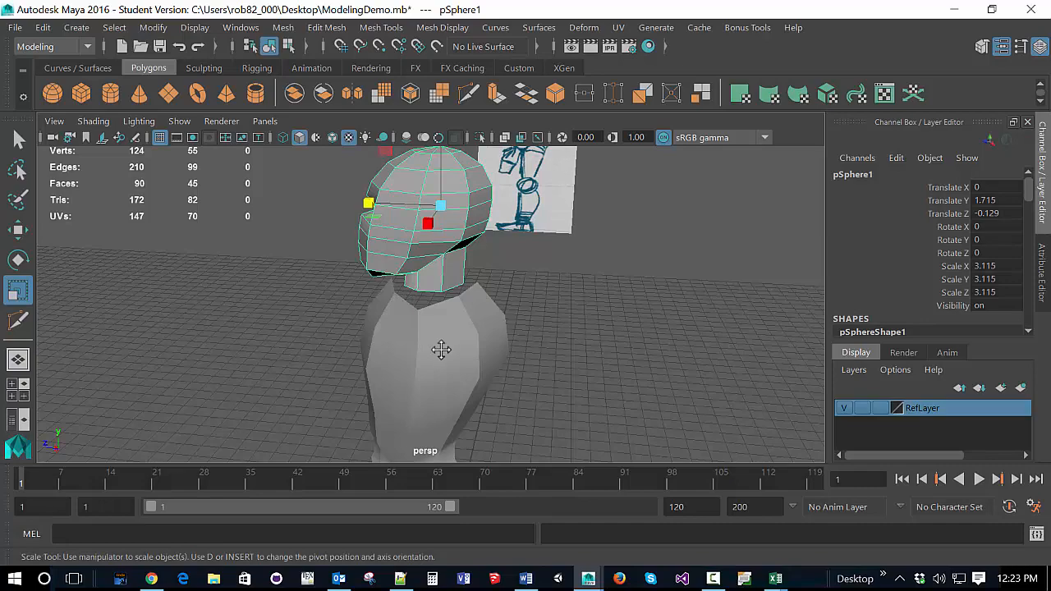
alt+drag(448, 355, 421, 306)
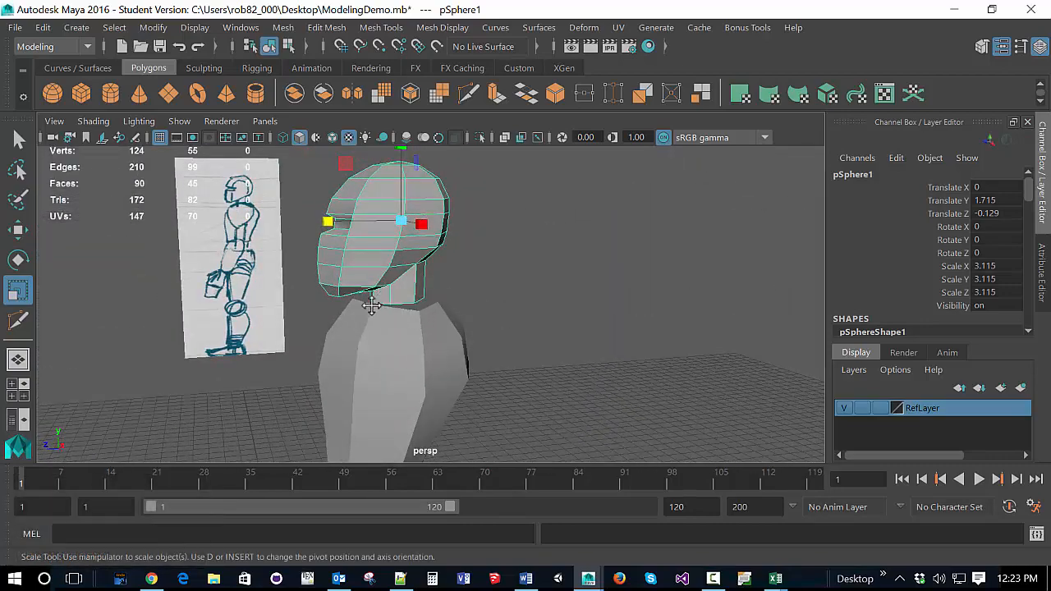
scroll(399, 351, up, 4)
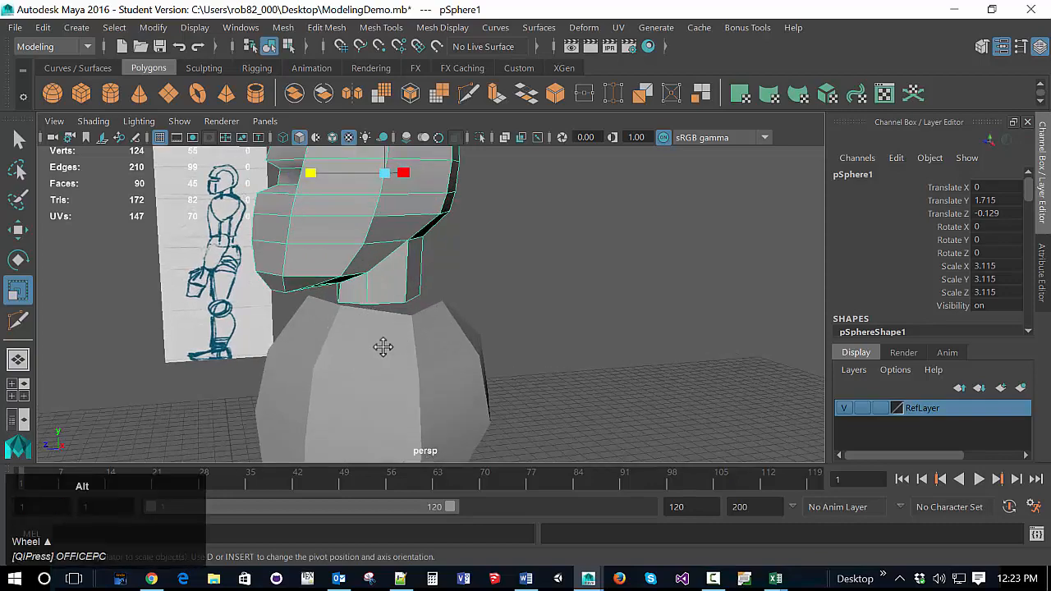
alt+drag(383, 347, 481, 274)
alt+middle_drag(481, 274, 481, 357)
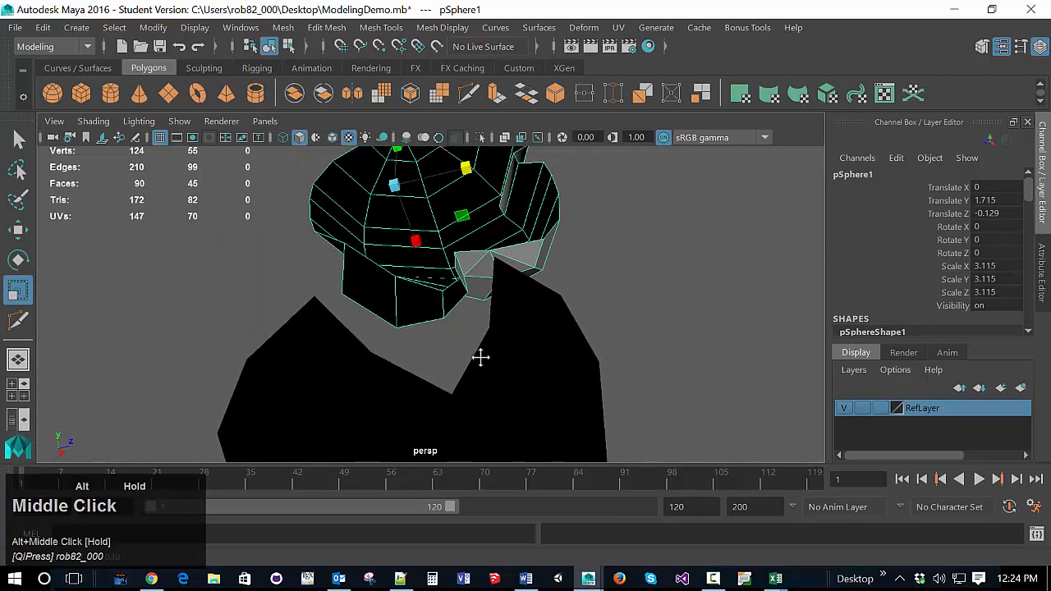
alt+drag(480, 357, 446, 324)
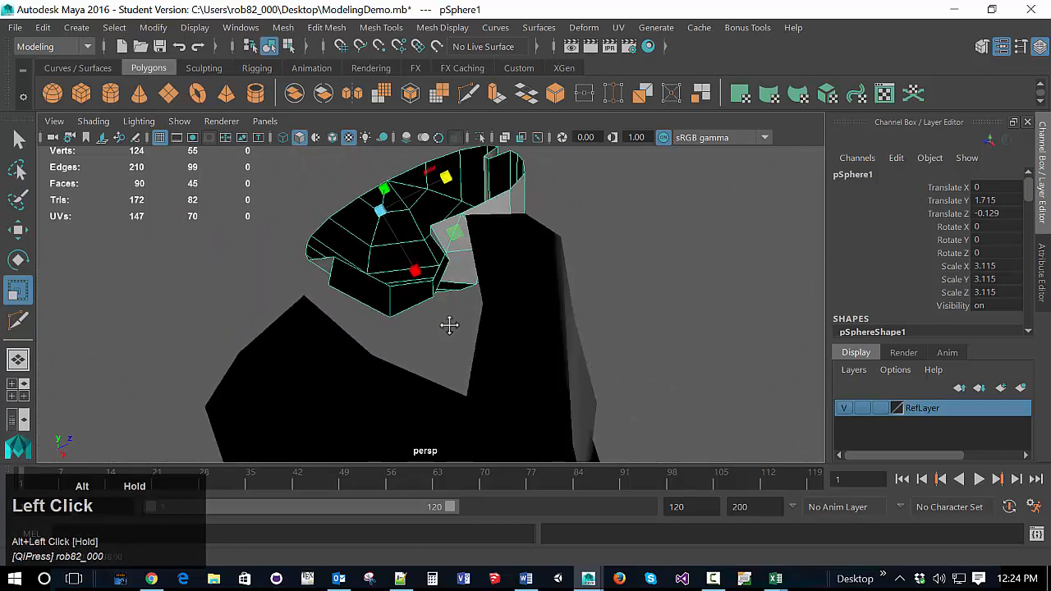
Step: Try to switch the head mesh to vertex editing from the inner side beneath the chin
right_click(448, 242)
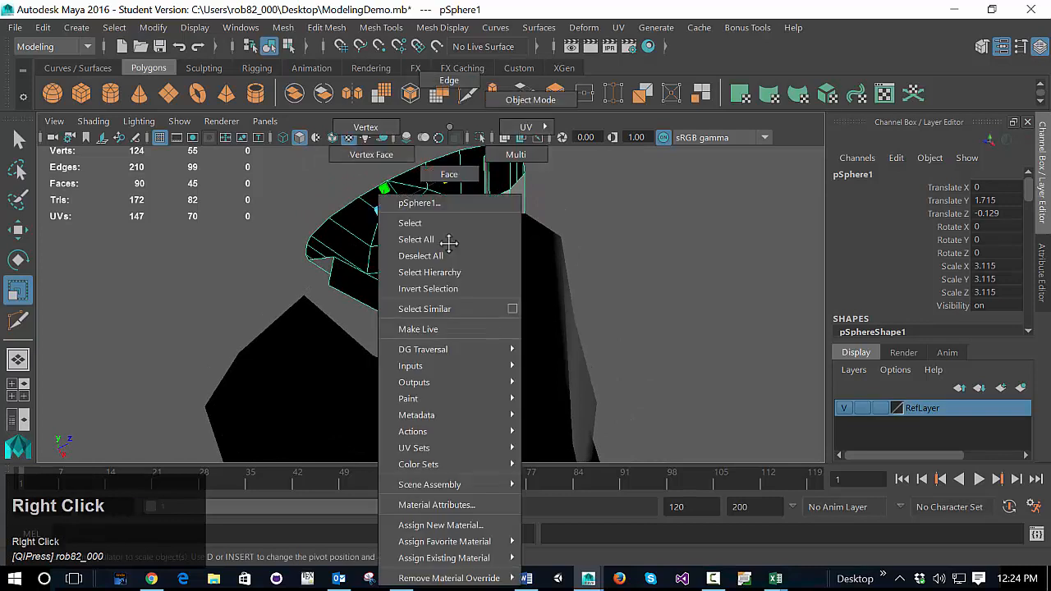
click(512, 205)
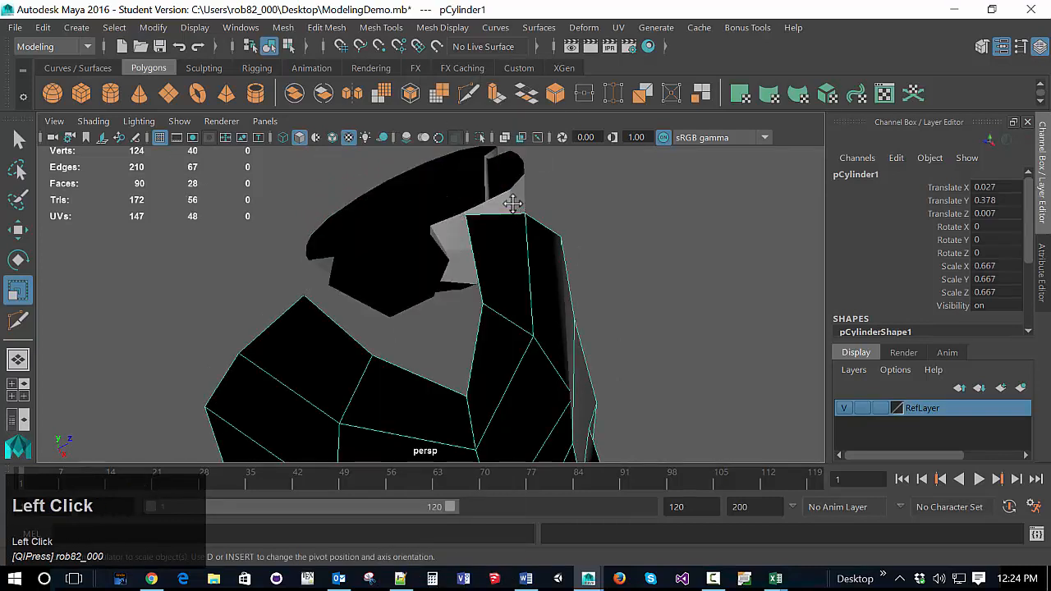
click(489, 205)
click(452, 238)
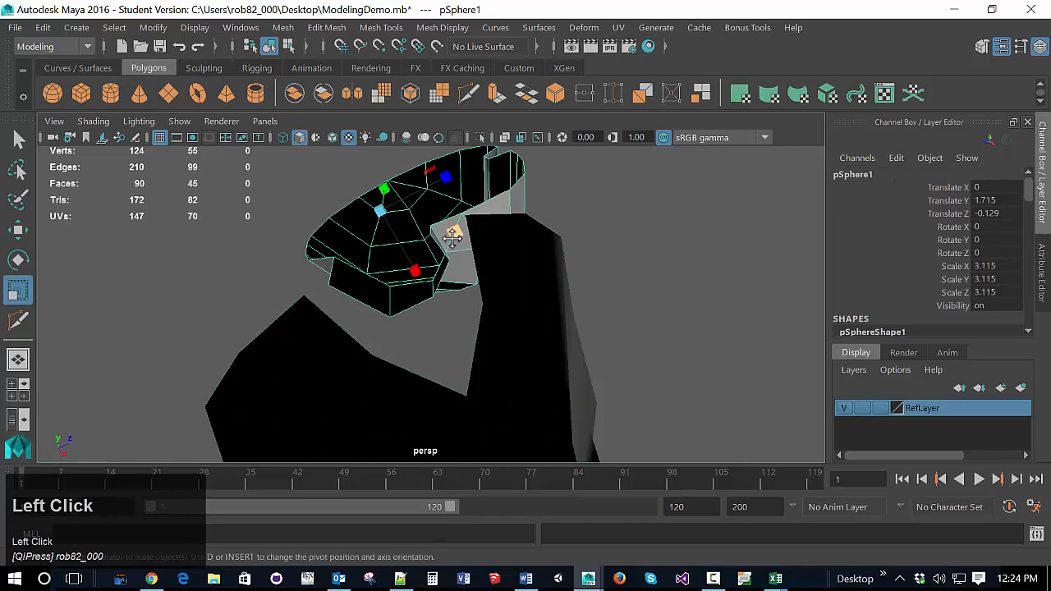
right_drag(452, 237, 382, 131)
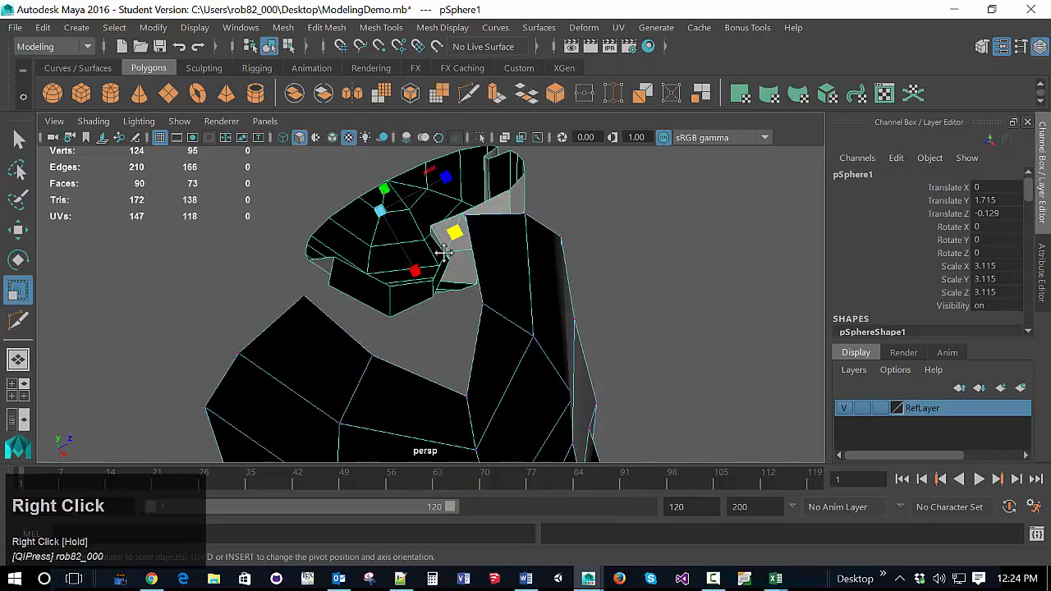
click(441, 237)
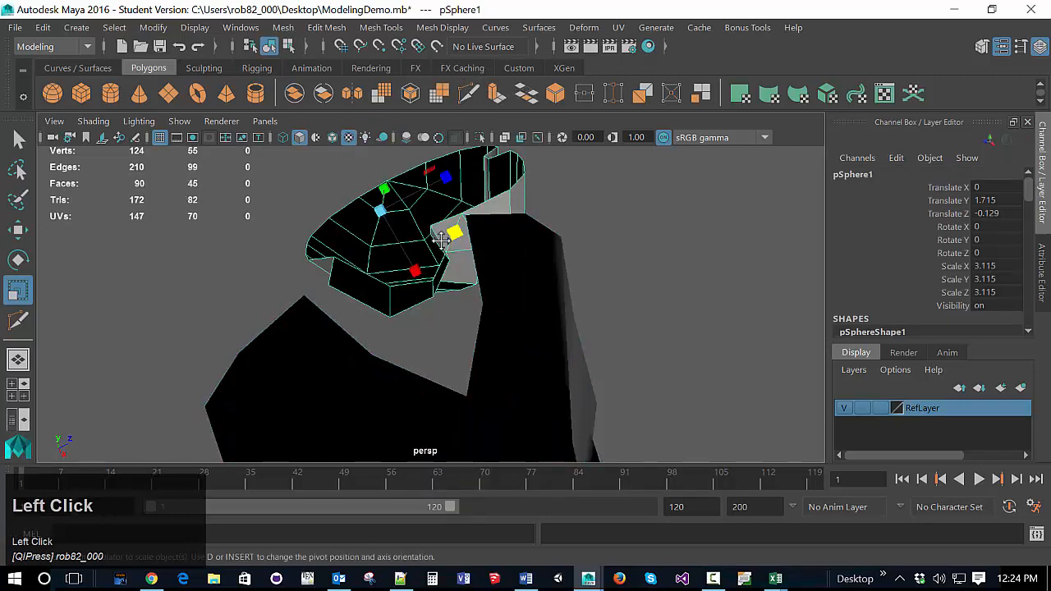
Step: Switch the head mesh to vertex editing and try shifting two vertices under the chin forward in depth
alt+drag(441, 238, 462, 277)
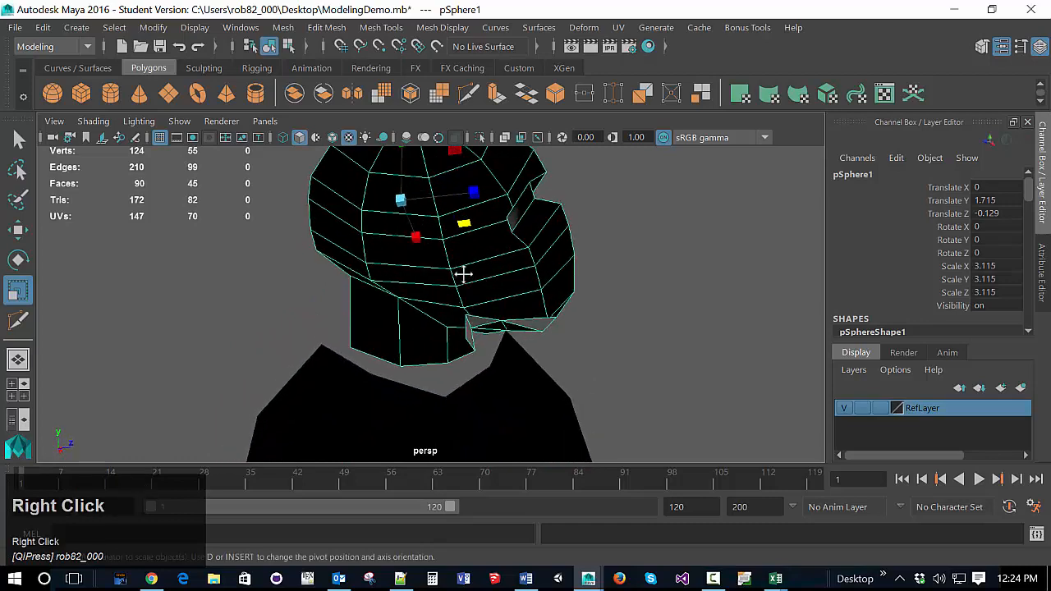
mouse_move(463, 277)
right_down()
mouse_move(406, 192)
mouse_move(452, 293)
right_up()
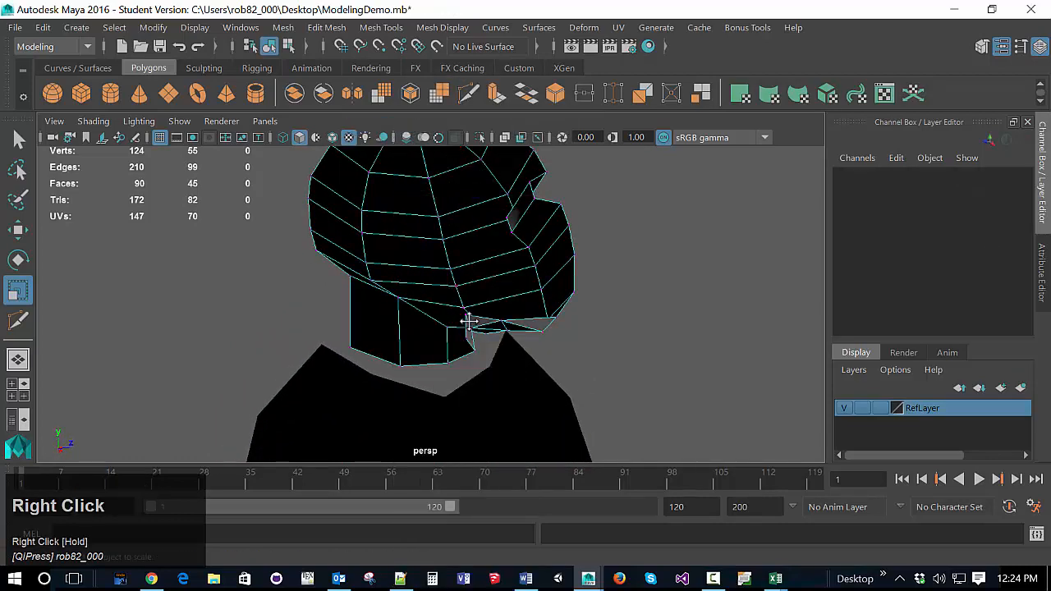
click(466, 318)
shift+click(464, 338)
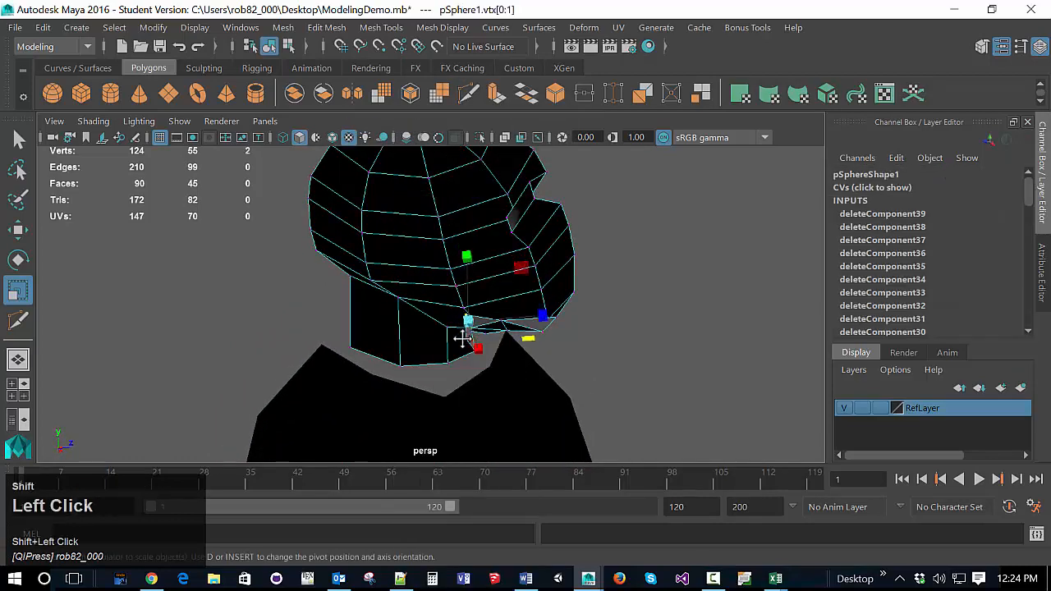
key(w)
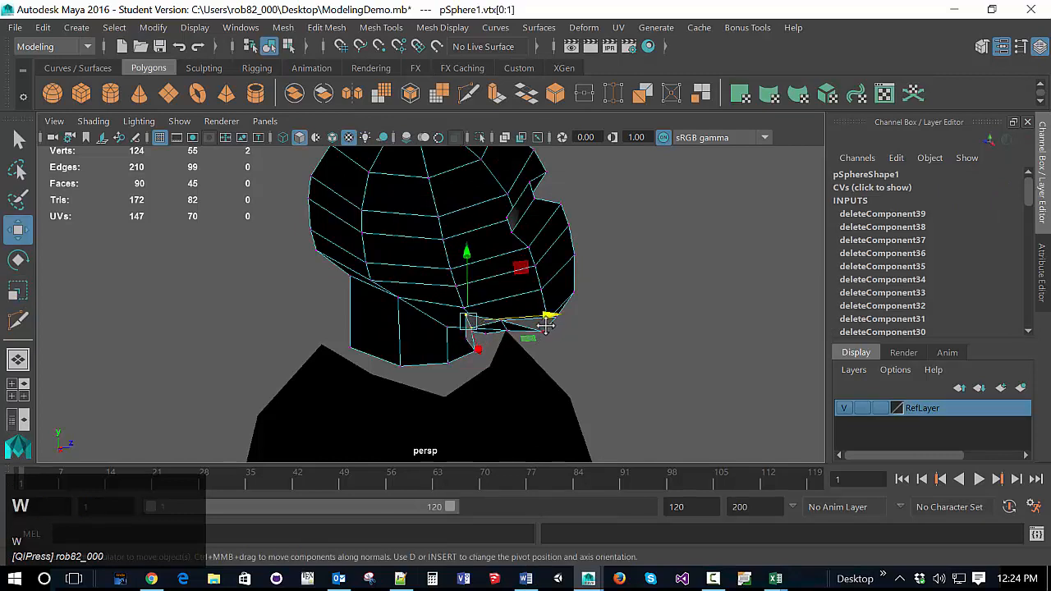
drag(549, 315, 552, 313)
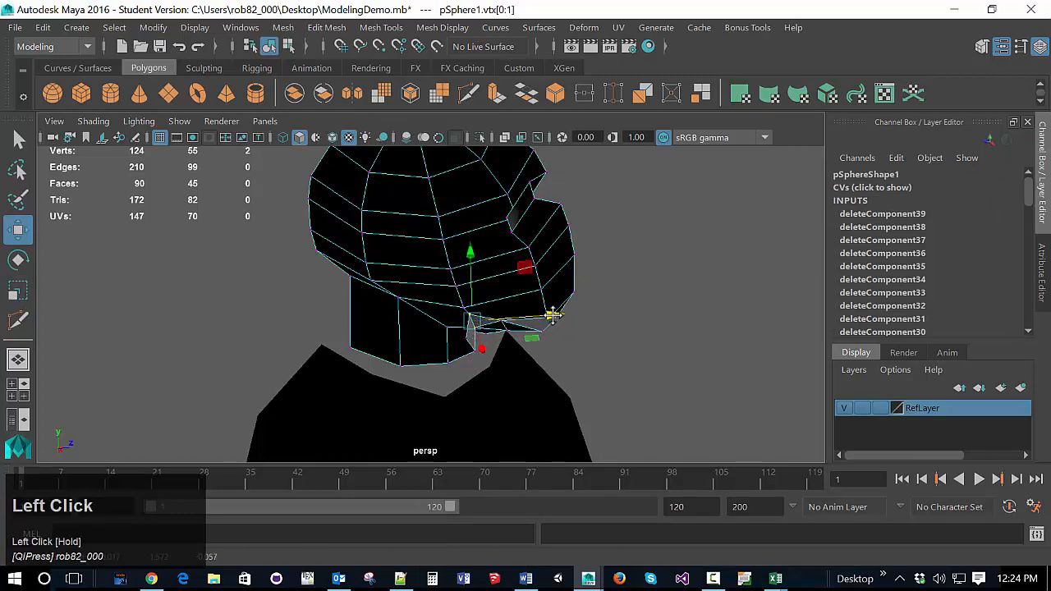
key(ctrl+z)
Step: Try shifting the single vertex at the neck's lower front edge and undo the move
shift+click(472, 343)
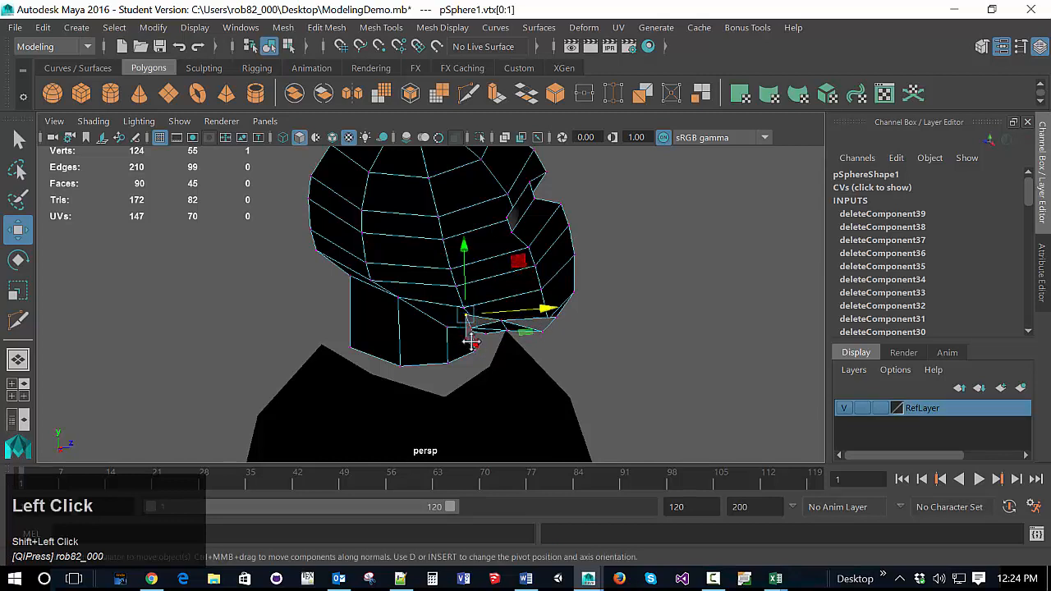
click(466, 338)
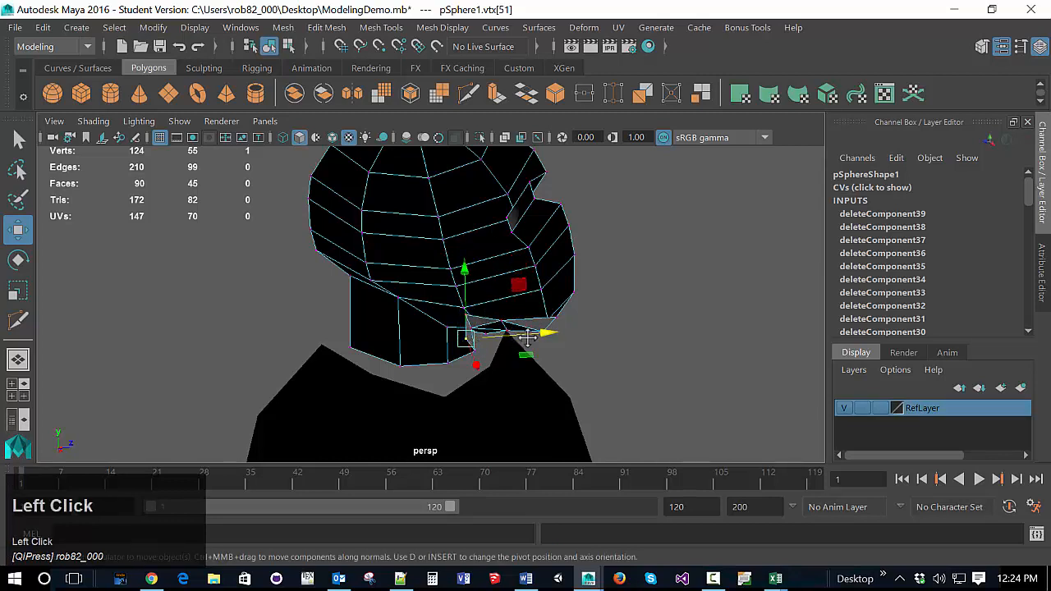
drag(537, 334, 443, 355)
key(ctrl+z)
shift+click(484, 320)
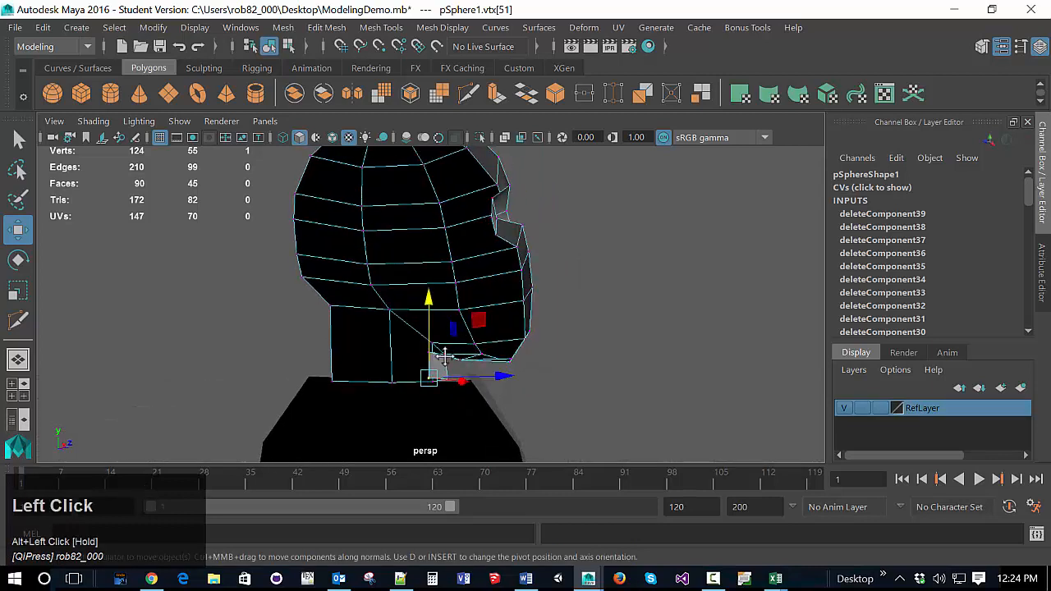
alt+drag(484, 391, 468, 386)
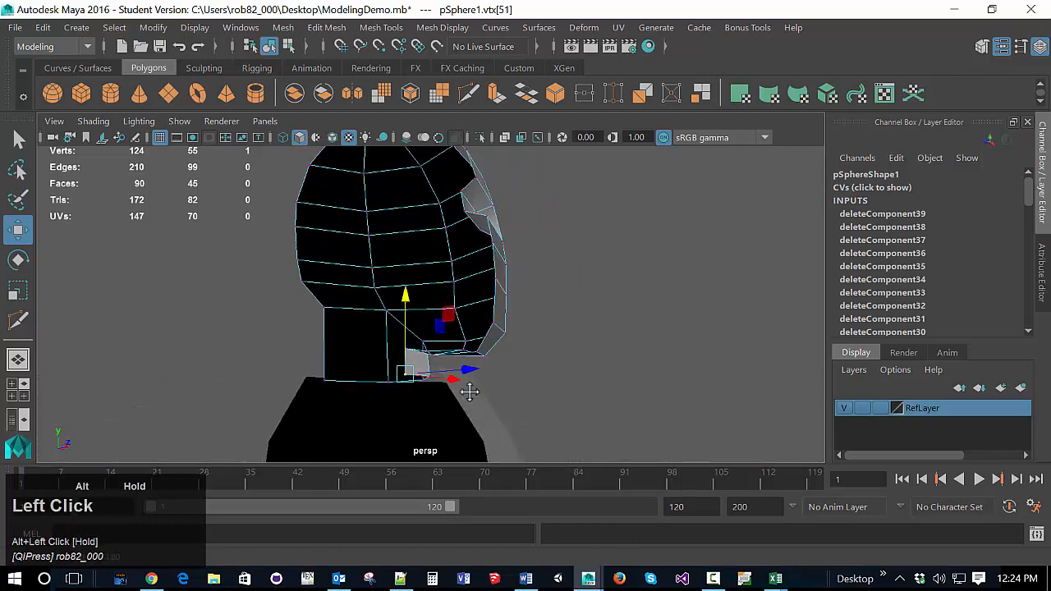
Step: Select the upper and lower vertex pairs at the front of the neck and shift them backward to even out the neck's curve
click(412, 365)
drag(412, 365, 534, 429)
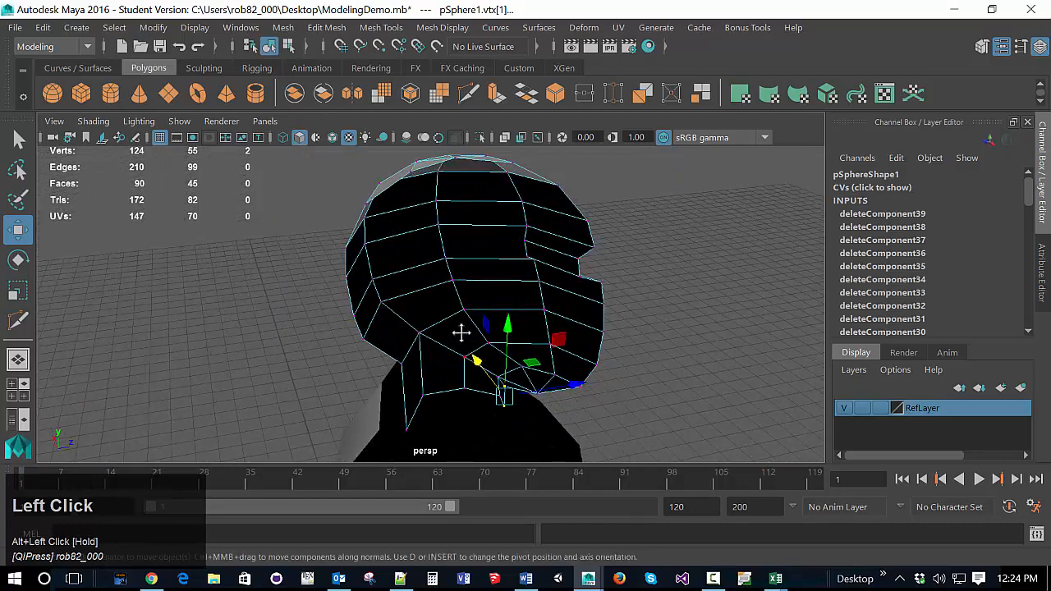
shift+click(504, 375)
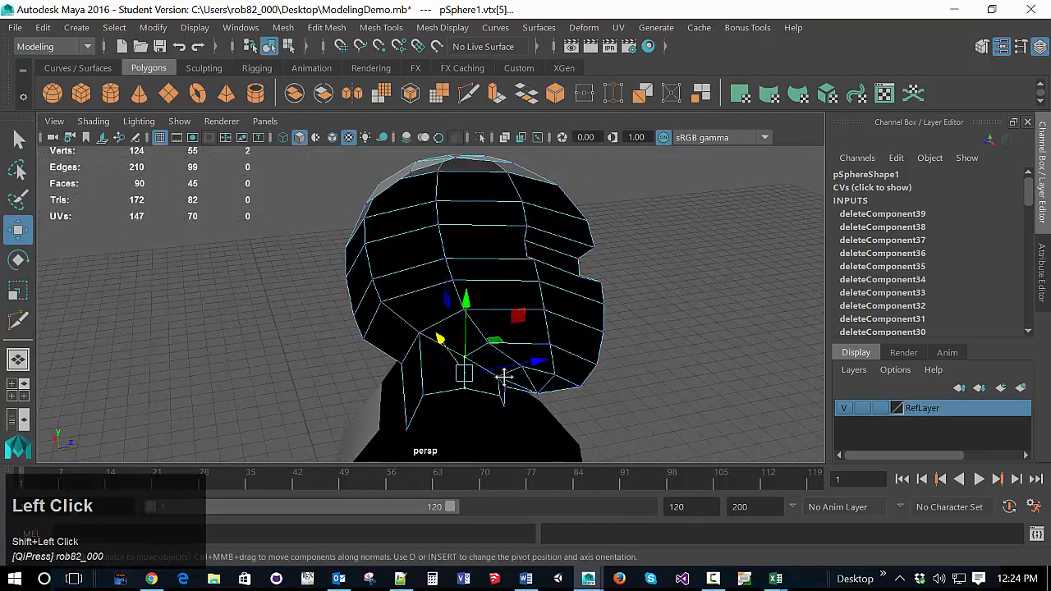
shift+drag(526, 371, 500, 375)
shift+click(501, 373)
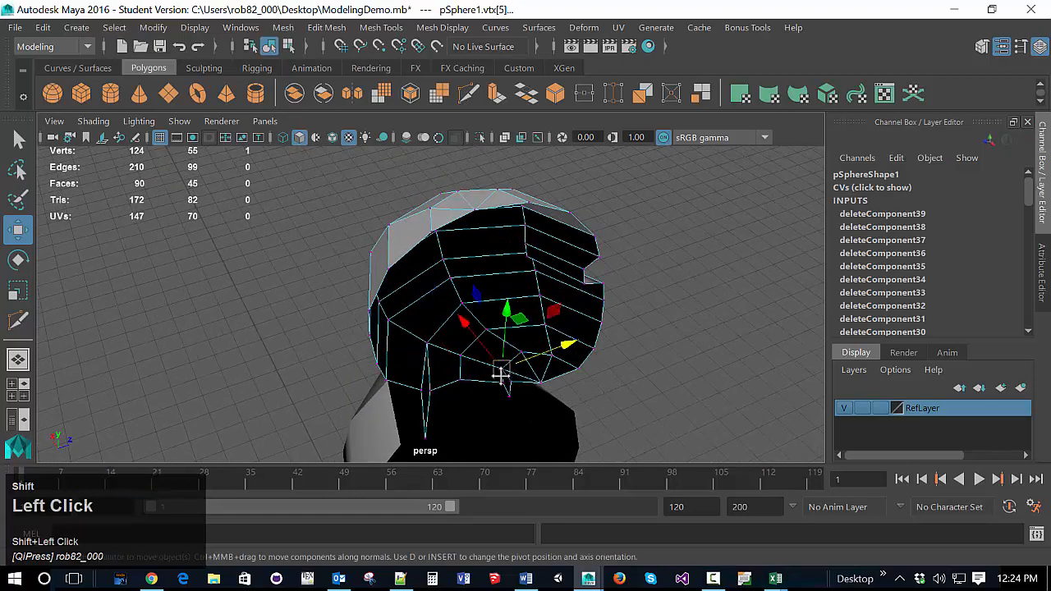
shift+click(511, 379)
drag(475, 338, 465, 328)
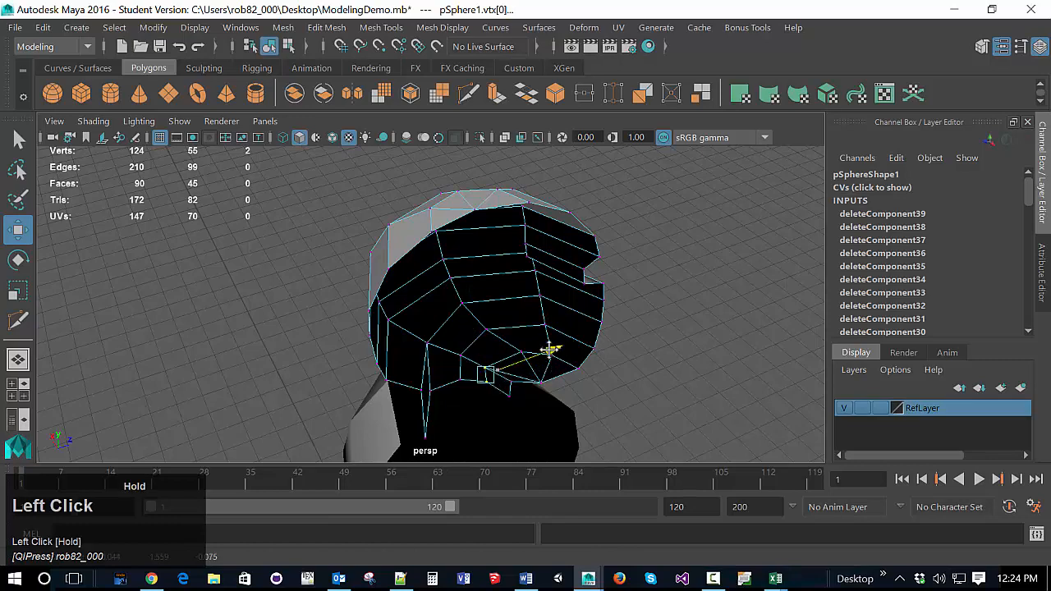
Step: Select the upper and lower vertices on the rear side of the neck and adjust the pair in depth
alt+drag(430, 400, 402, 331)
click(406, 325)
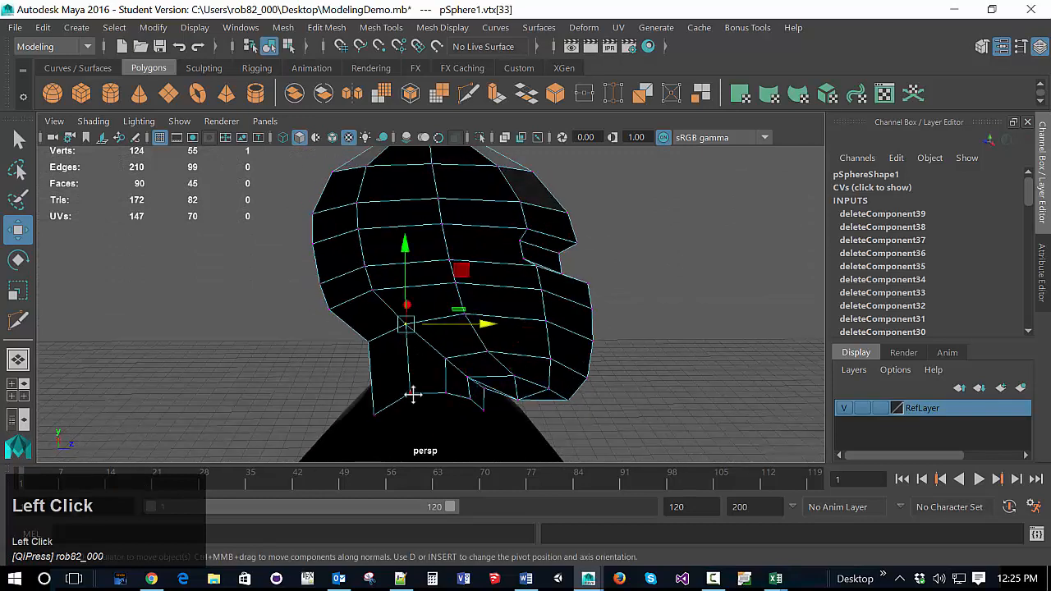
shift+click(411, 394)
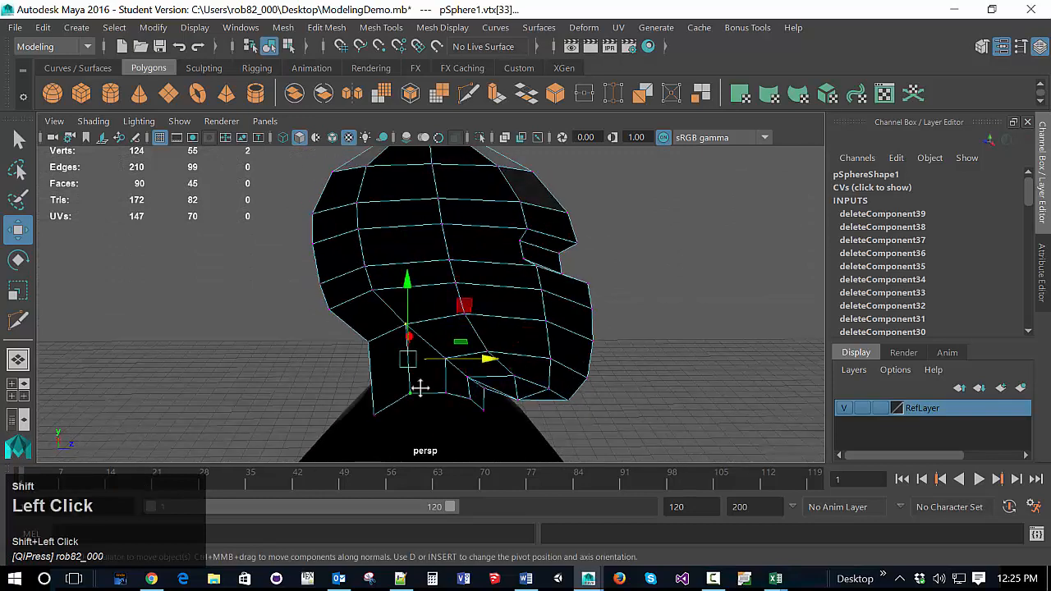
click(487, 362)
Step: From the outer side, move the neck's middle vertex pair and the pair behind it backward to round the neck
mouse_move(449, 380)
alt+mouse_down()
mouse_move(460, 389)
mouse_move(617, 363)
mouse_move(687, 373)
alt+mouse_up()
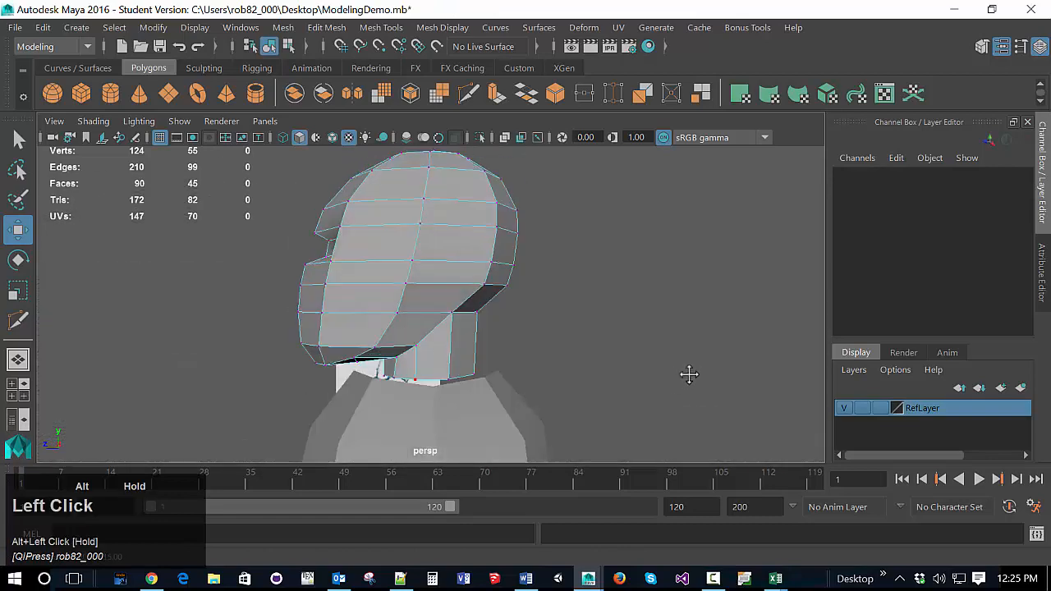
click(418, 374)
drag(418, 374, 344, 364)
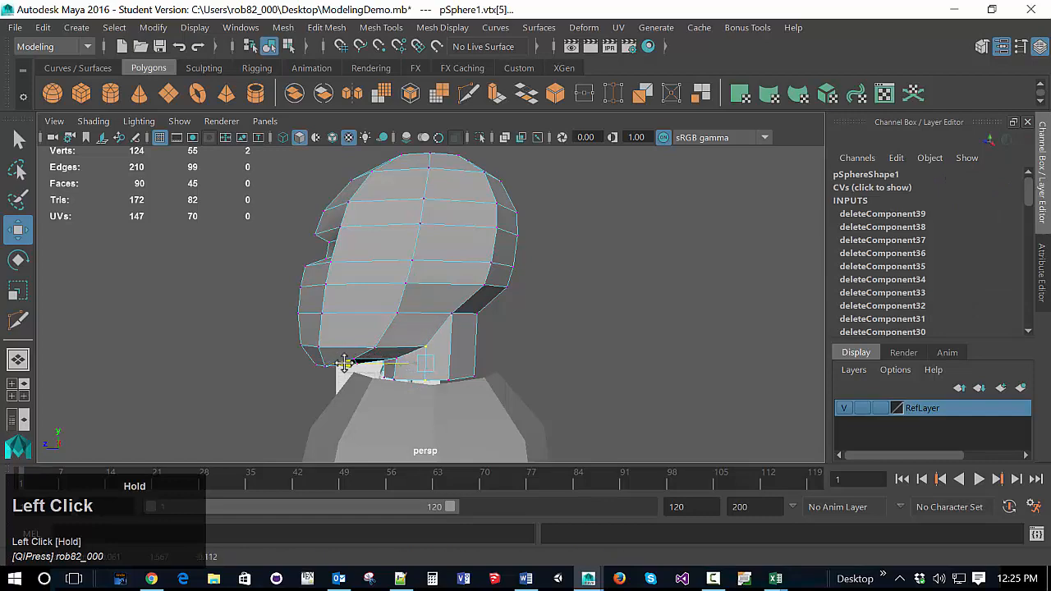
alt+drag(460, 419, 454, 331)
drag(452, 293, 471, 376)
drag(382, 320, 394, 326)
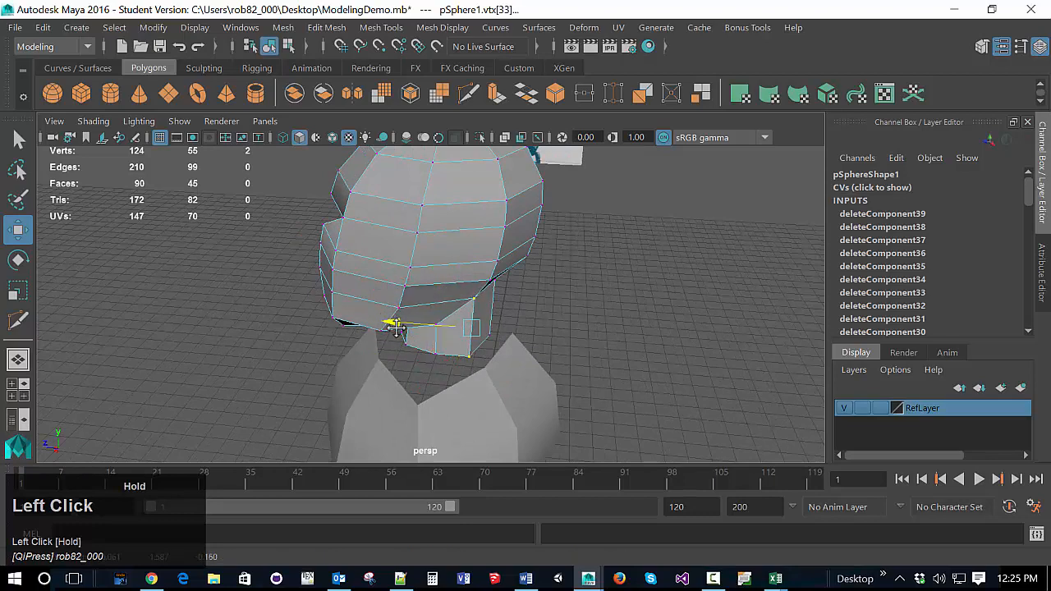
alt+drag(486, 373, 476, 403)
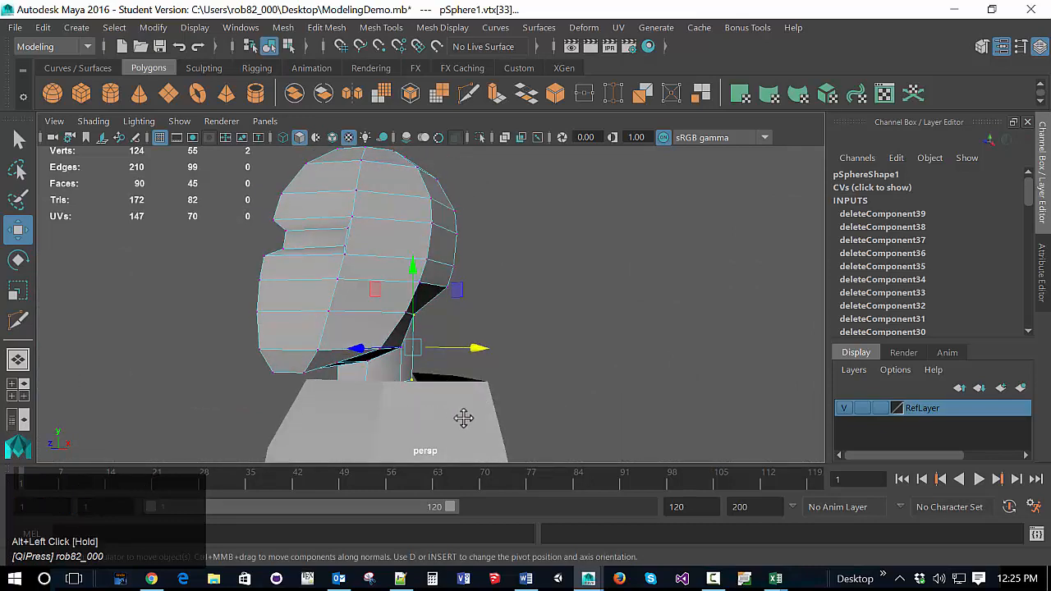
Step: Switch the torso mesh to vertex editing and frame its top edge against the front reference drawing
click(470, 412)
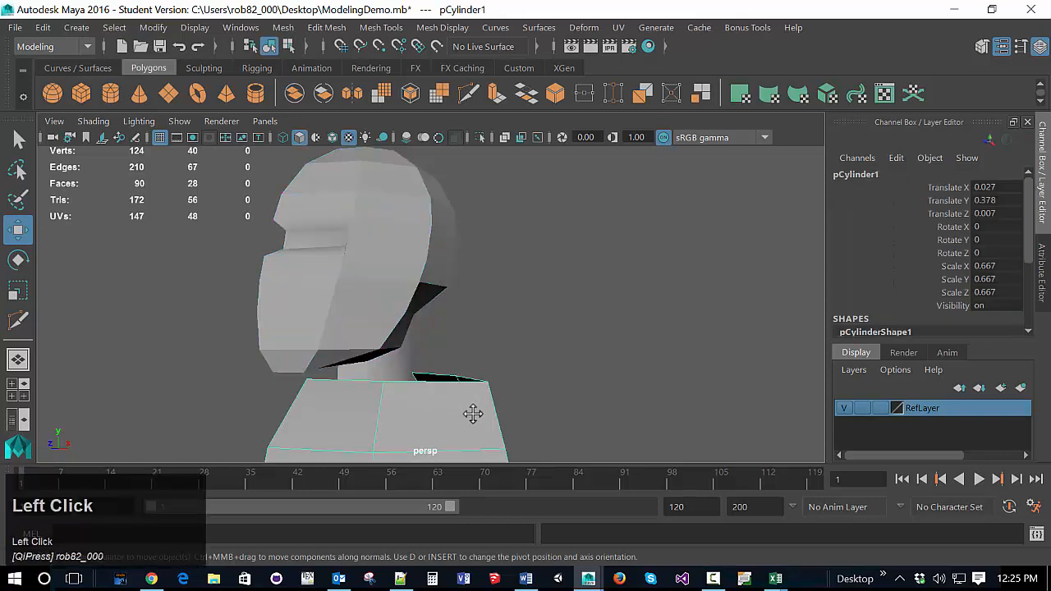
right_drag(473, 413, 434, 292)
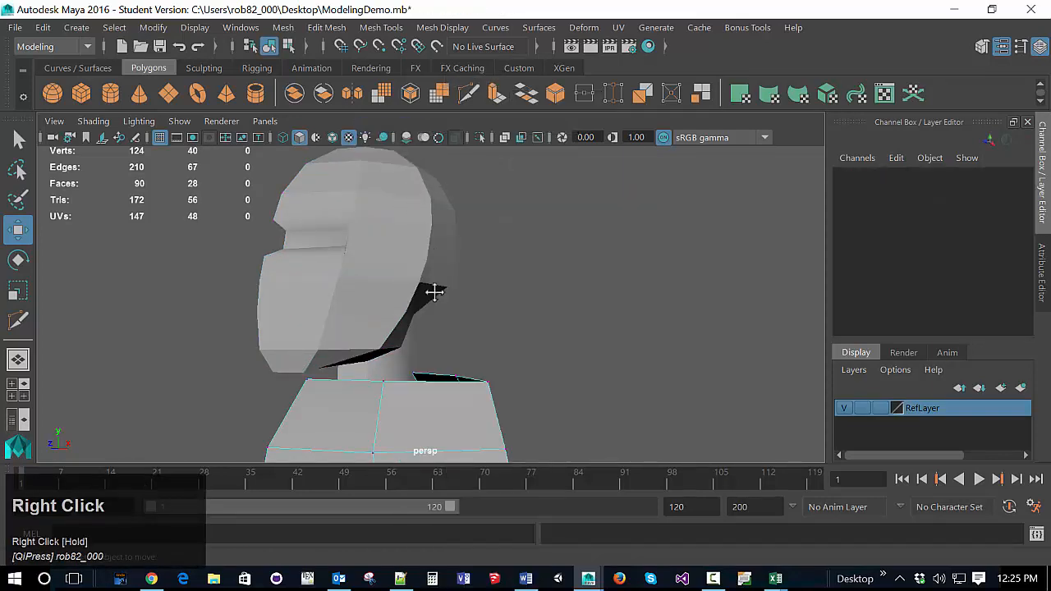
alt+drag(466, 400, 509, 389)
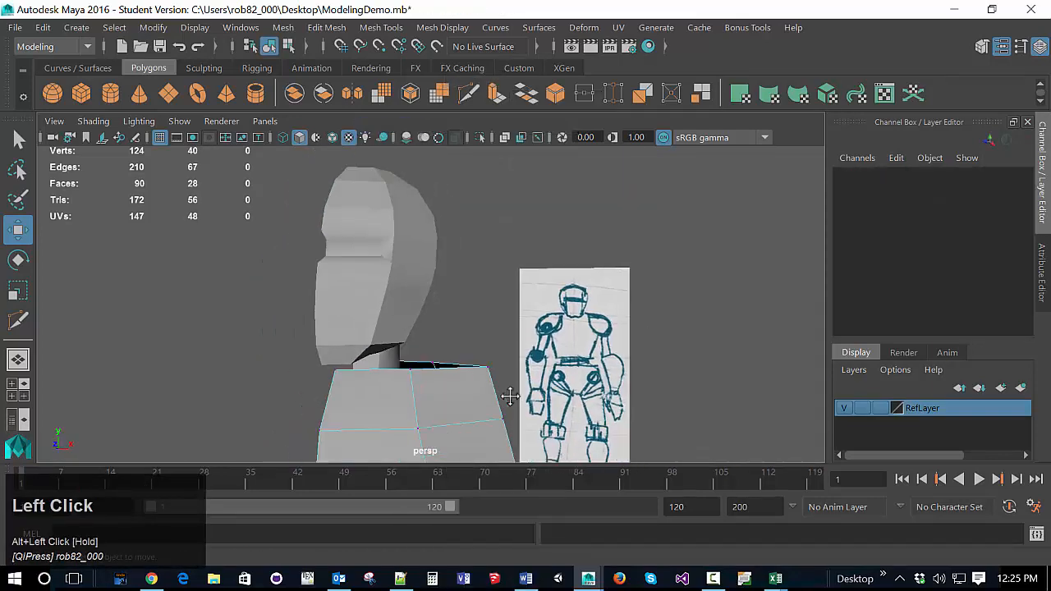
scroll(498, 431, down, 2)
key(space)
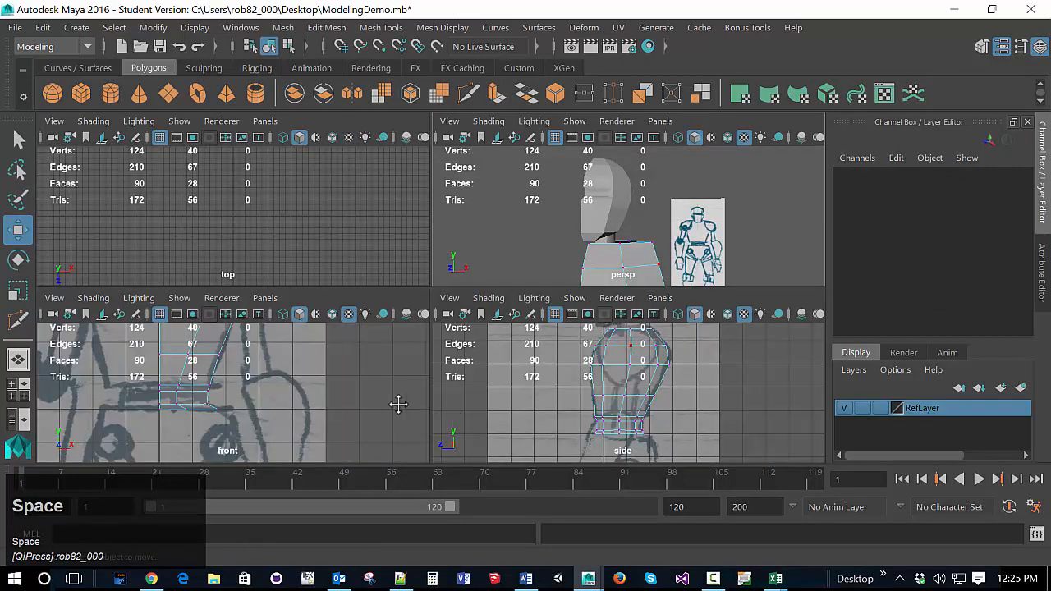
key(space)
scroll(462, 340, up, 2)
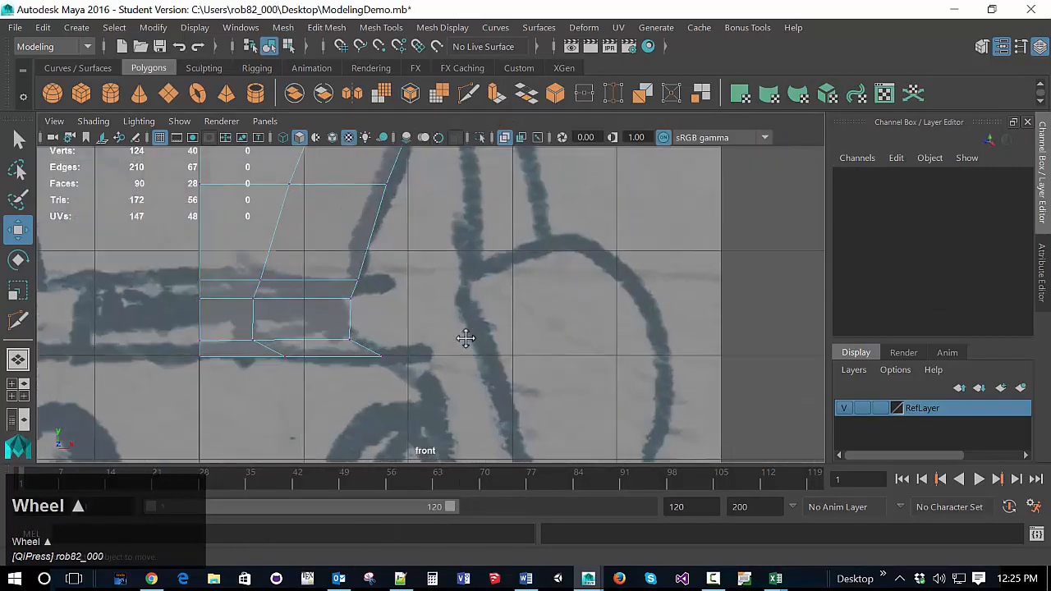
scroll(463, 346, down, 10)
alt+middle_drag(463, 345, 441, 312)
scroll(438, 392, up, 3)
scroll(437, 422, down, 3)
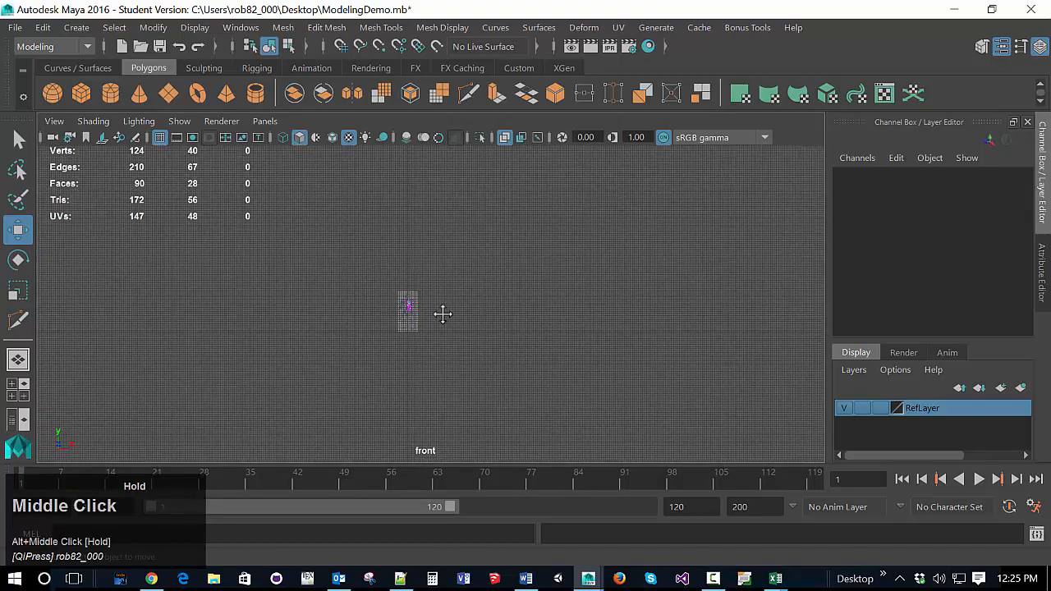
scroll(443, 312, up, 3)
scroll(364, 348, up, 2)
alt+middle_drag(364, 347, 457, 402)
scroll(476, 356, up, 5)
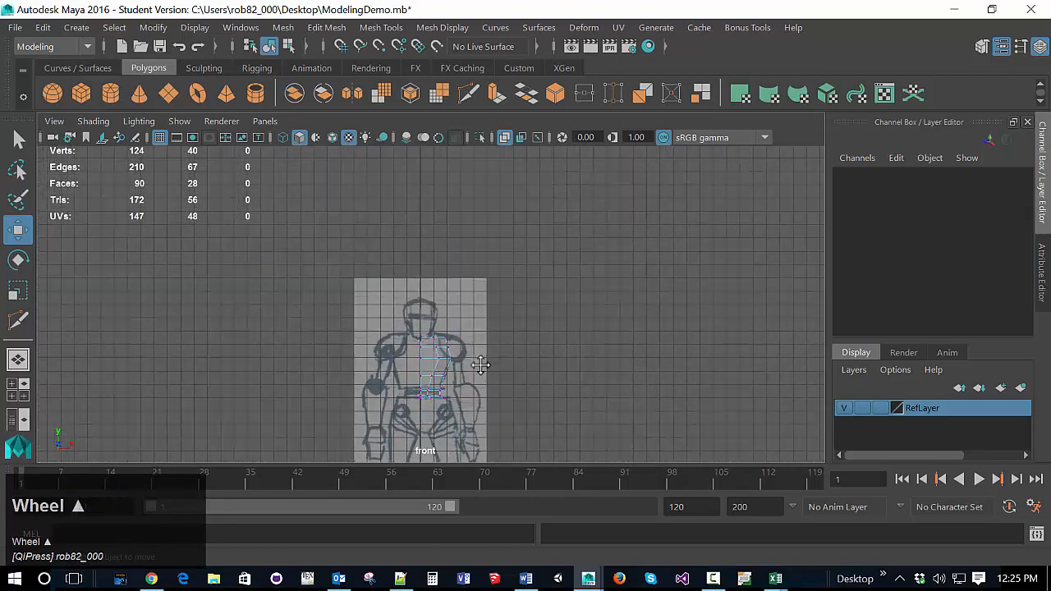
alt+middle_drag(480, 365, 481, 317)
scroll(481, 312, up, 3)
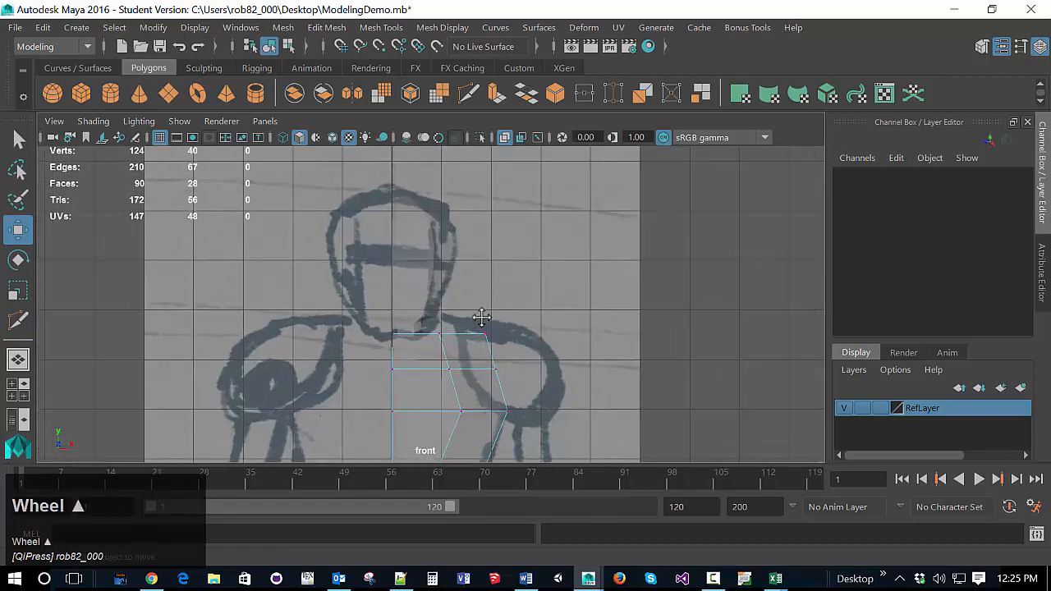
Step: Slice a horizontal edge row through the torso just below its top edge with the Multi-Cut tool
click(467, 92)
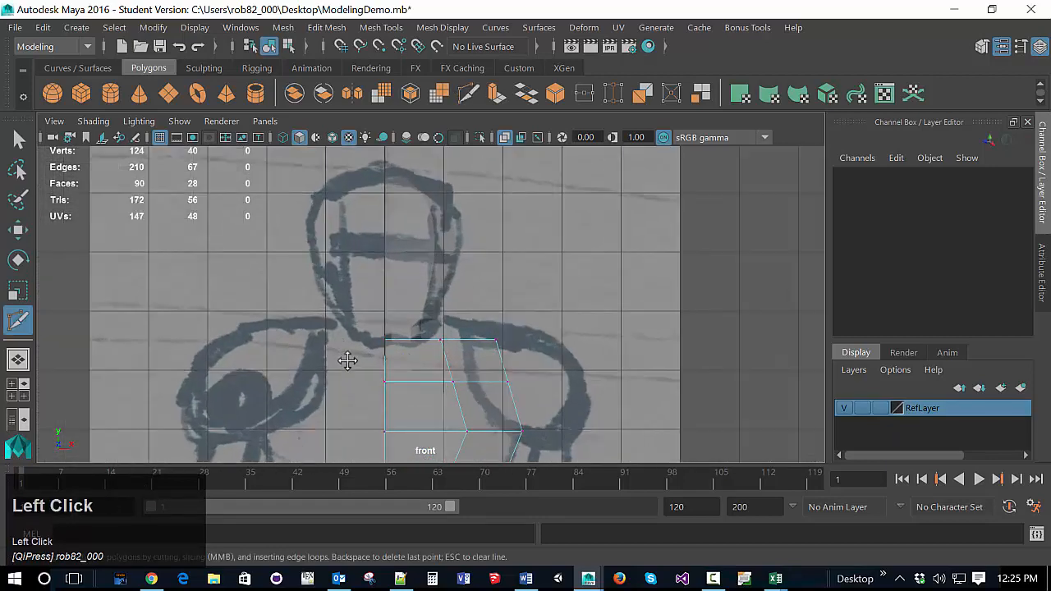
drag(522, 346, 540, 354)
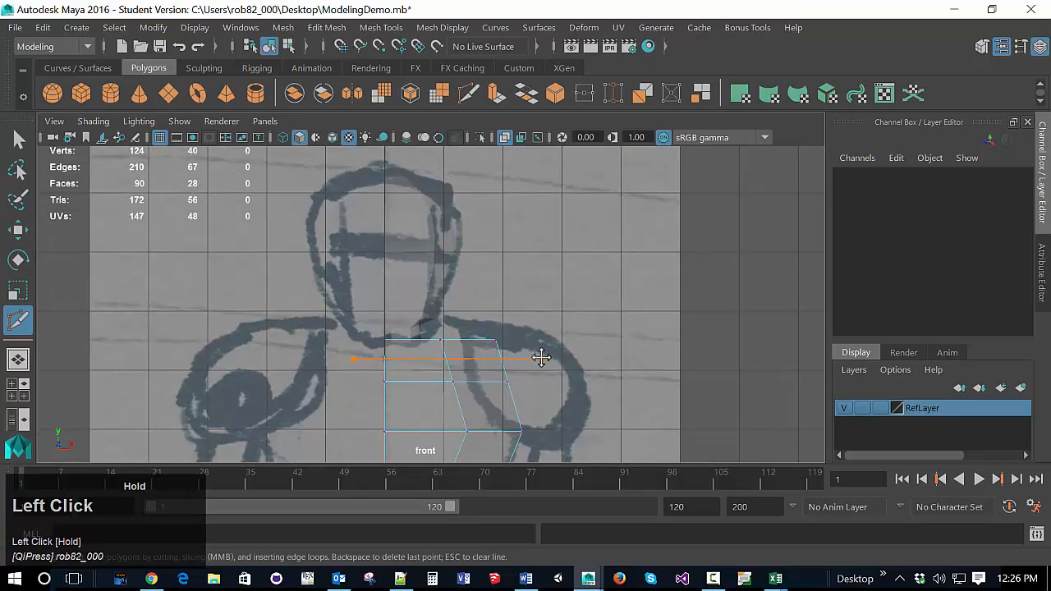
right_click(300, 347)
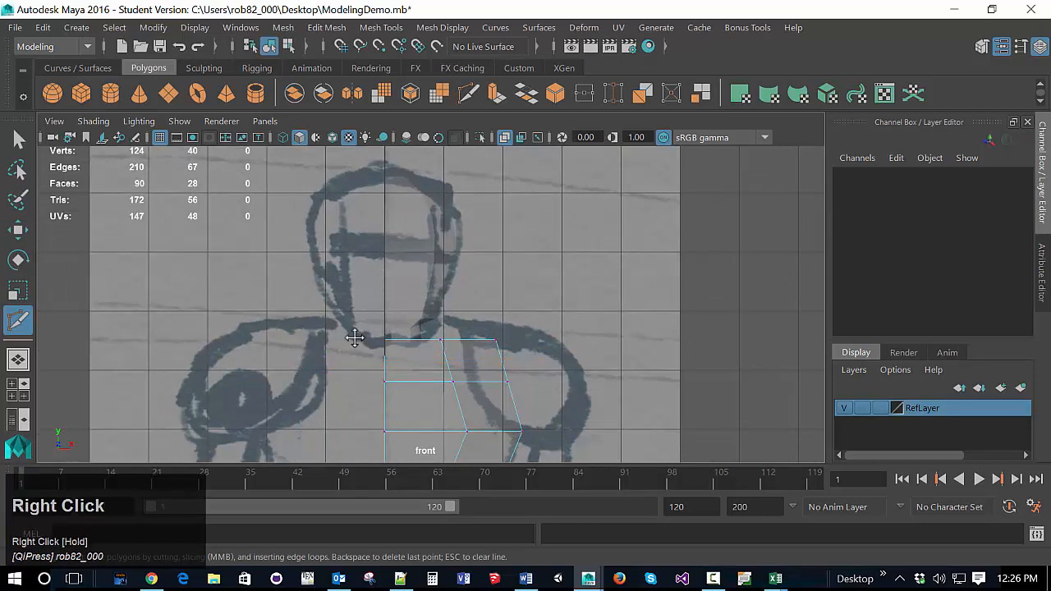
drag(361, 344, 520, 344)
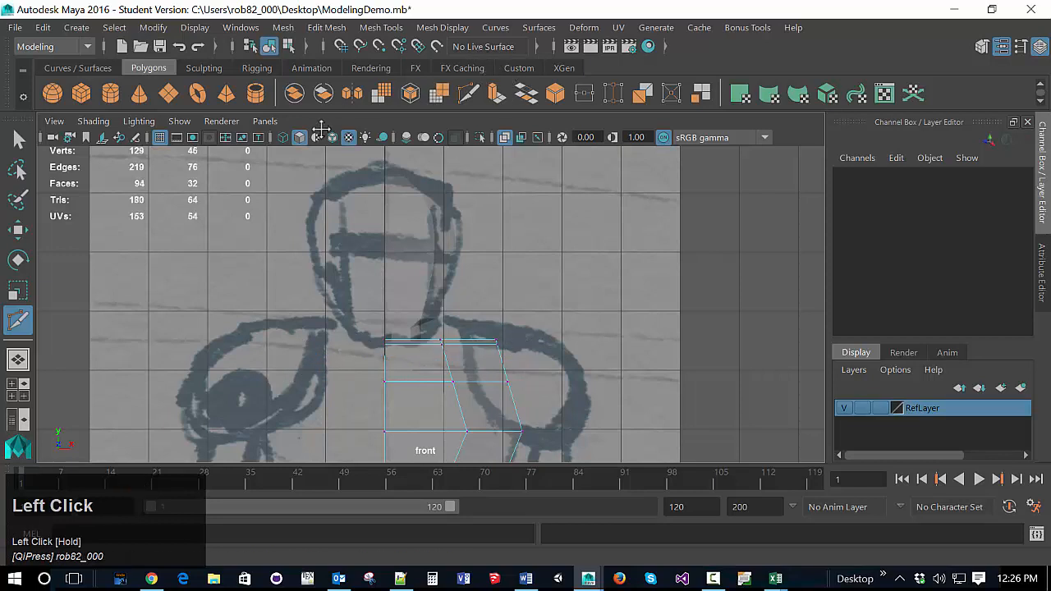
Step: Examine the new edge row around the torso's neck opening and its gap to the head in the perspective view
key(space)
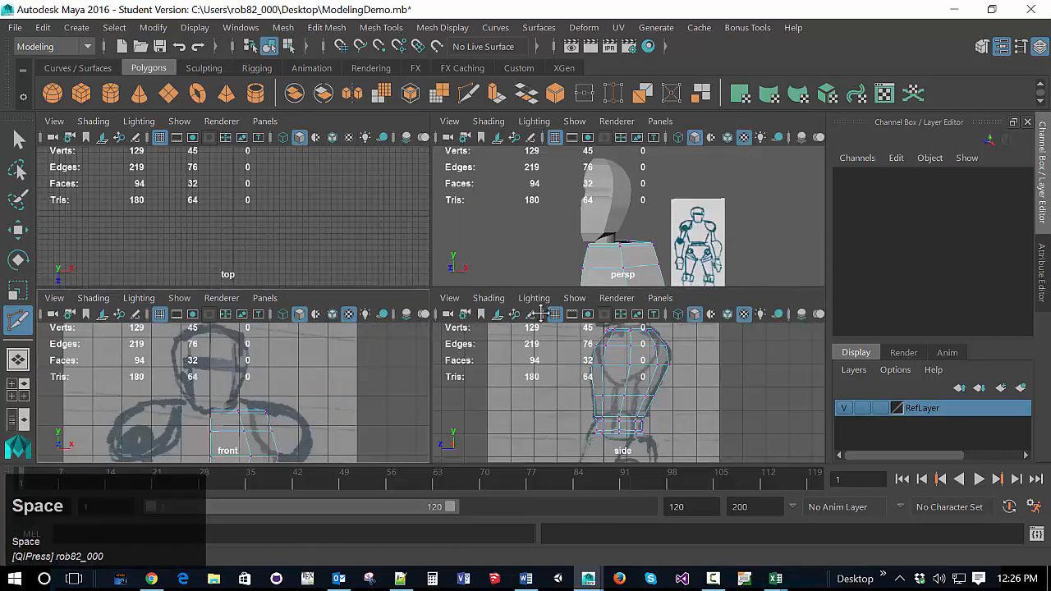
key(space)
alt+middle_drag(558, 288, 626, 307)
alt+drag(626, 307, 545, 334)
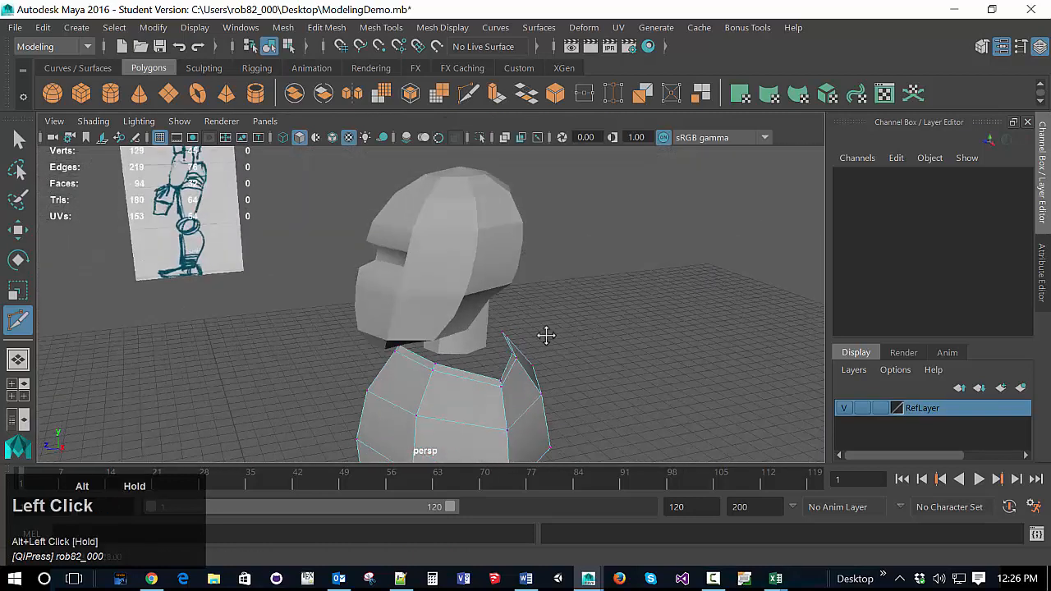
scroll(556, 326, up, 2)
scroll(549, 347, down, 2)
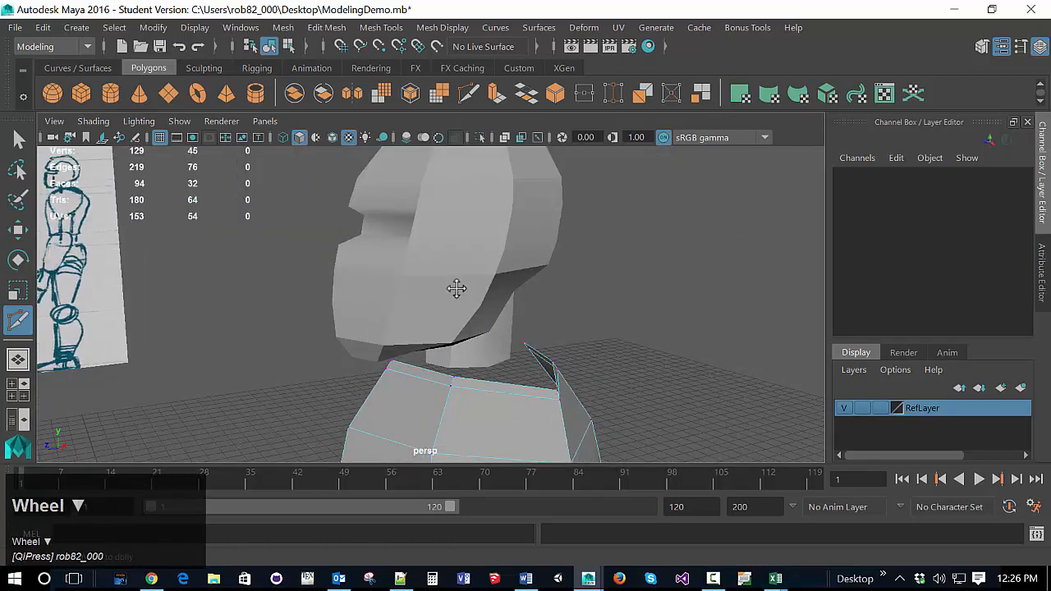
click(456, 251)
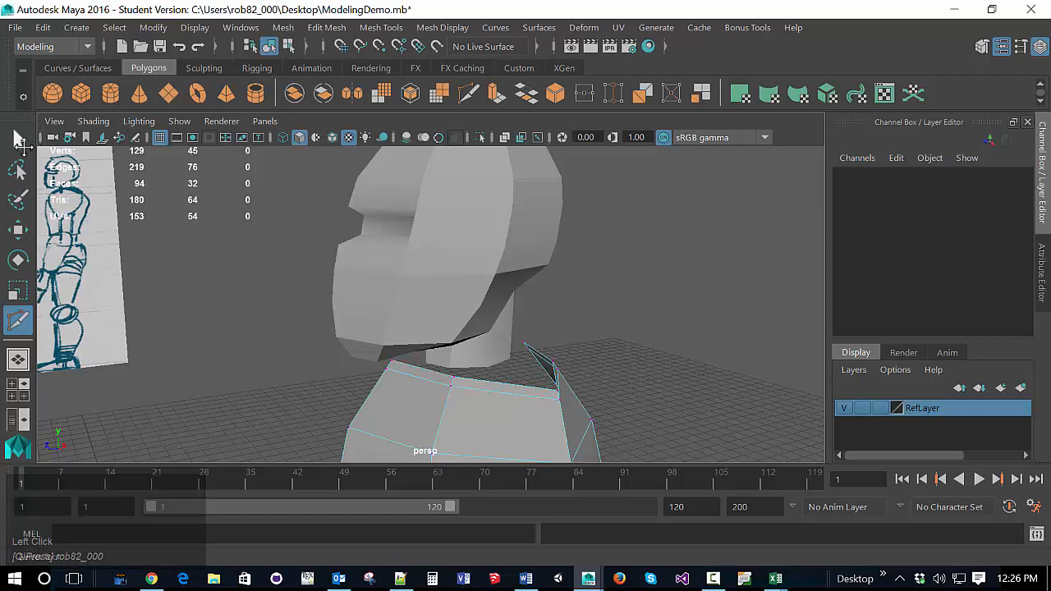
Step: Select the head and torso meshes and combine them into a single polygon object
click(21, 141)
click(357, 226)
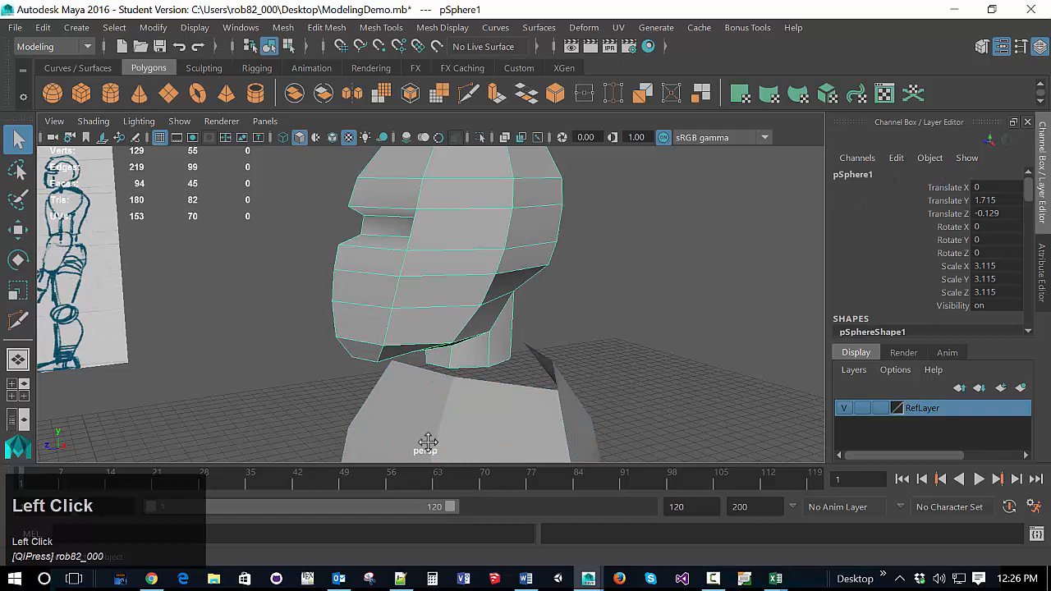
shift+click(448, 422)
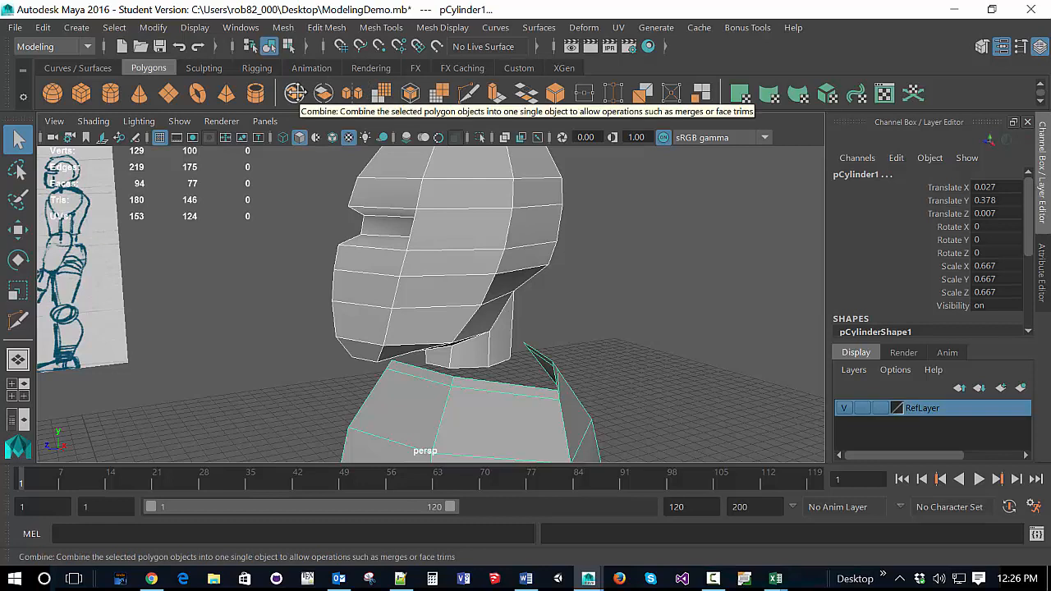
click(294, 94)
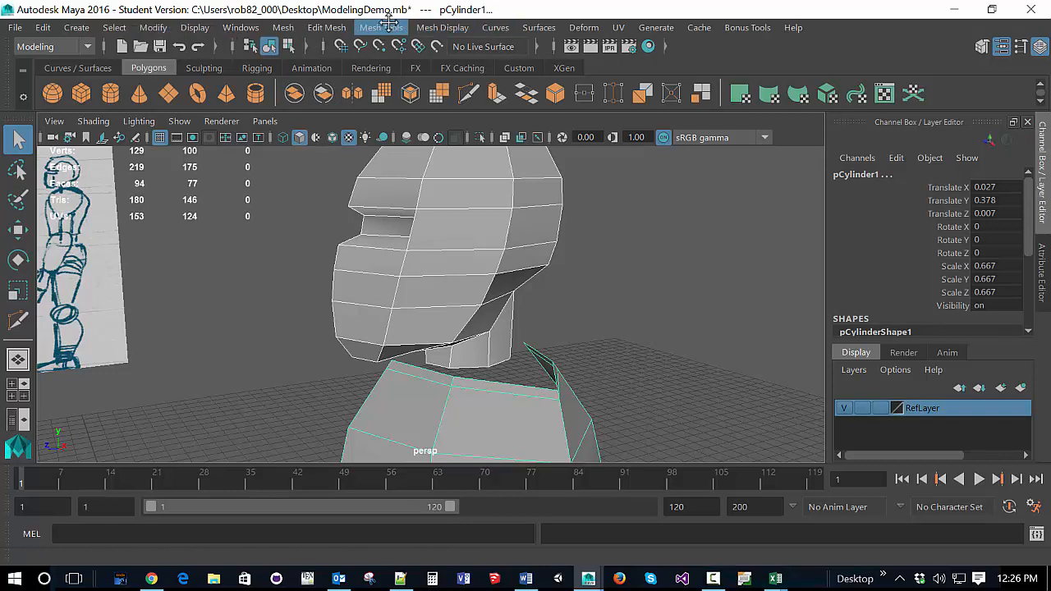
click(337, 27)
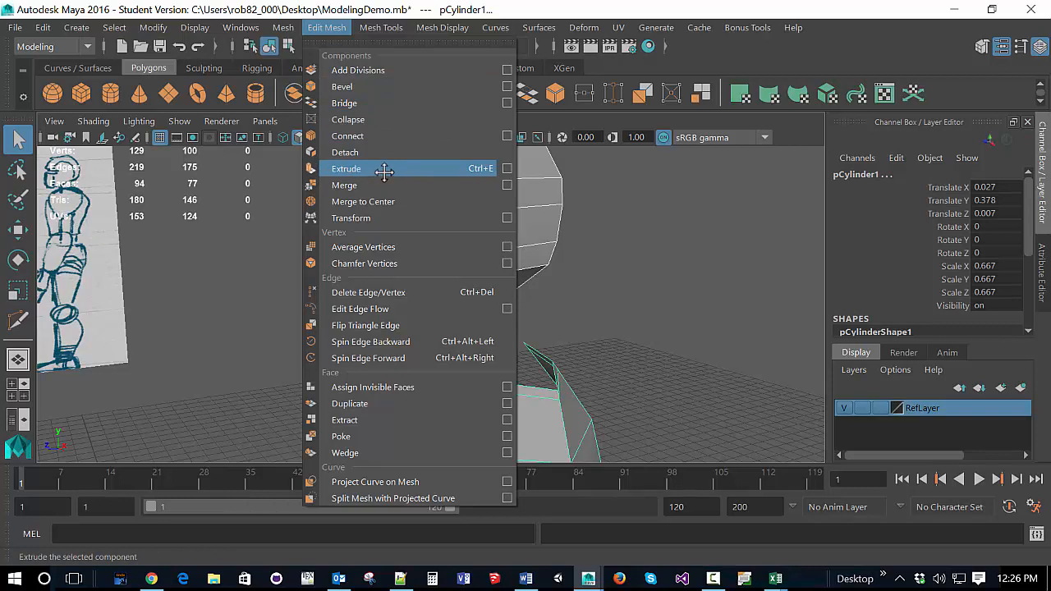
mouse_move(380, 27)
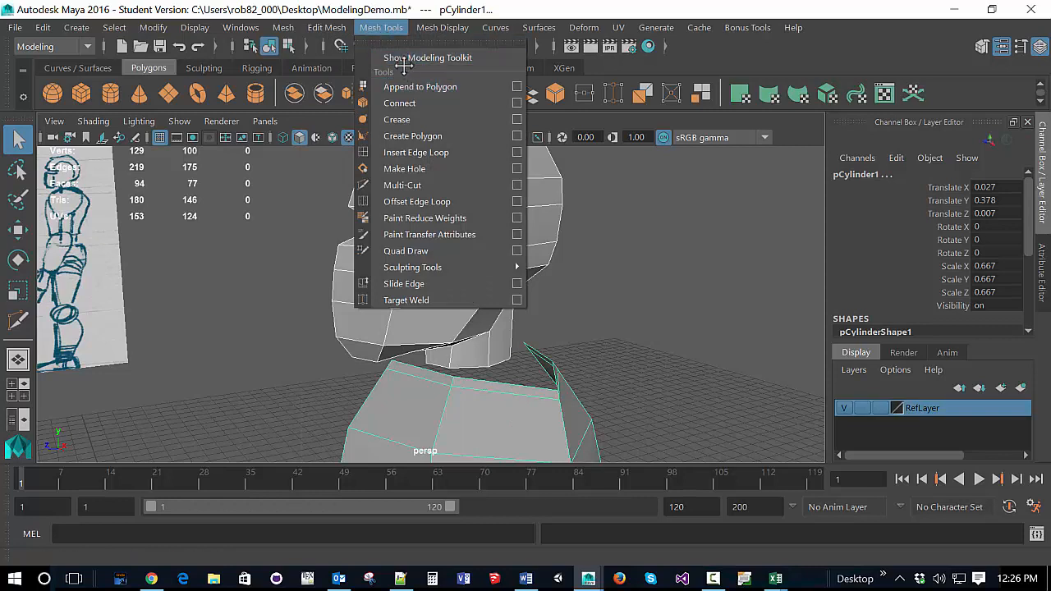
click(381, 27)
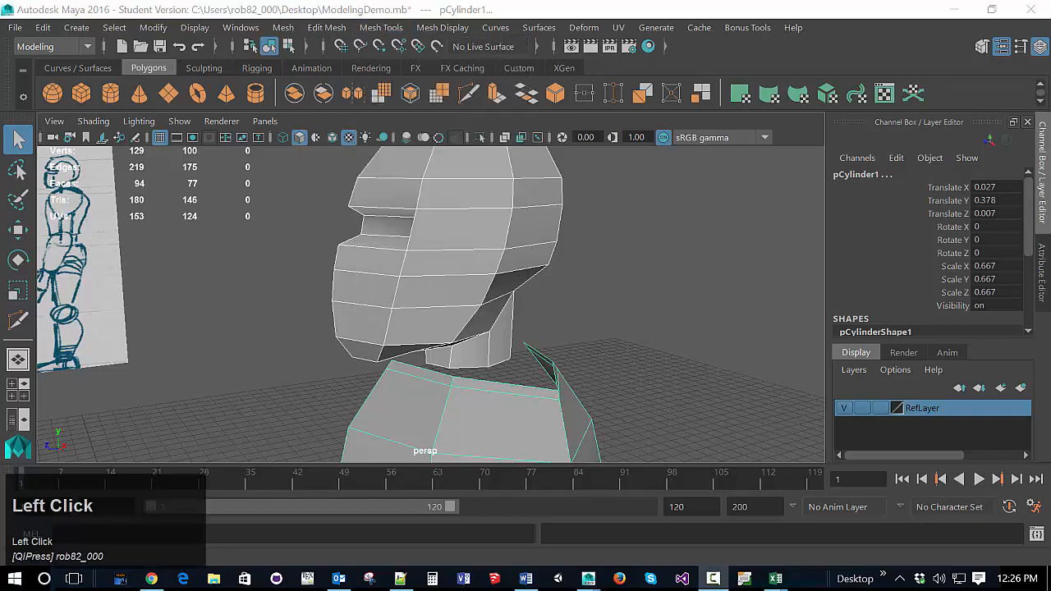
click(279, 27)
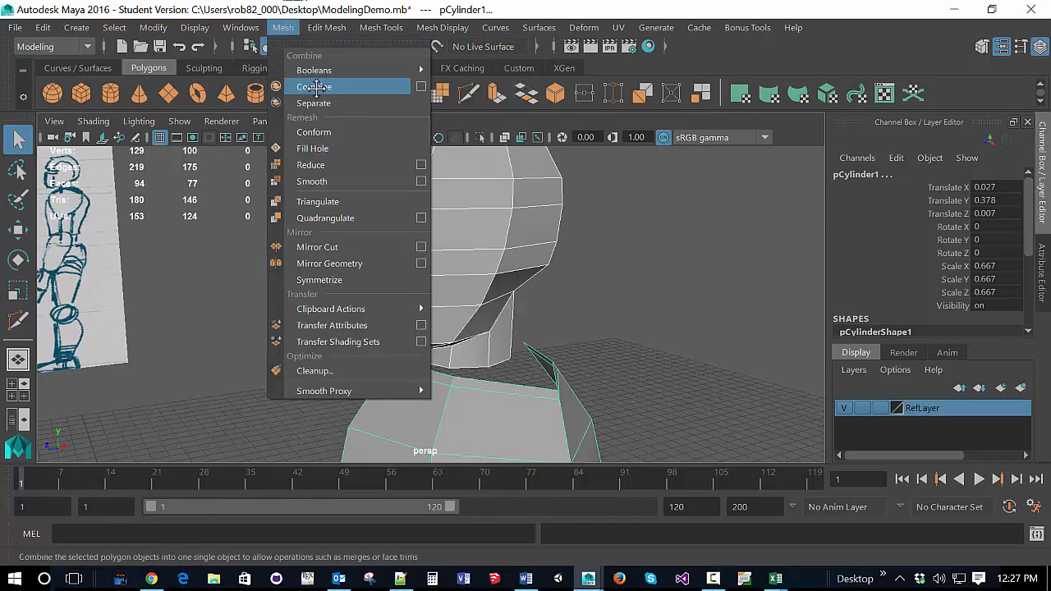
click(555, 230)
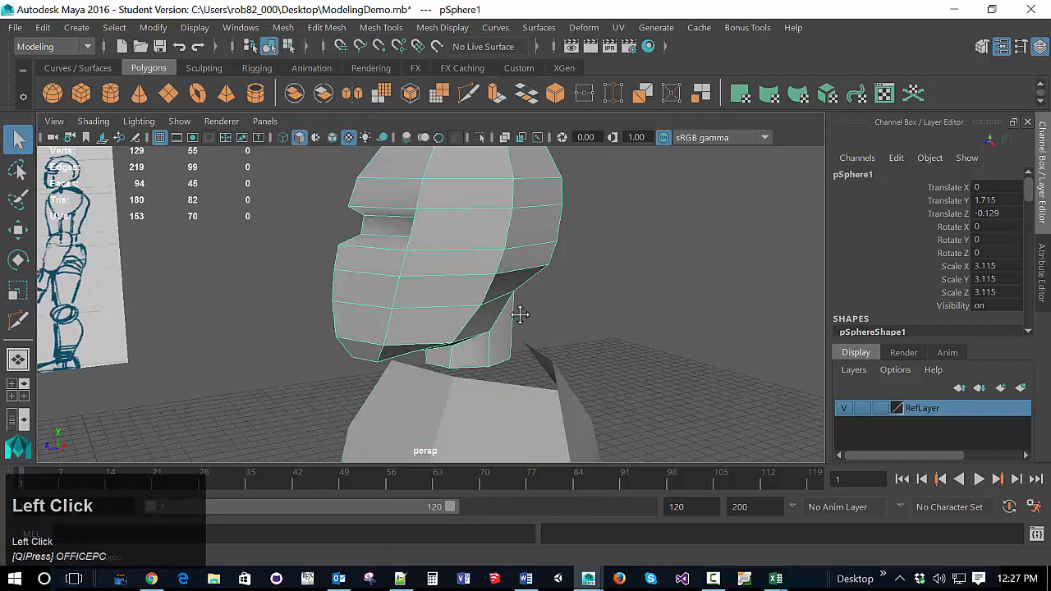
shift+click(525, 407)
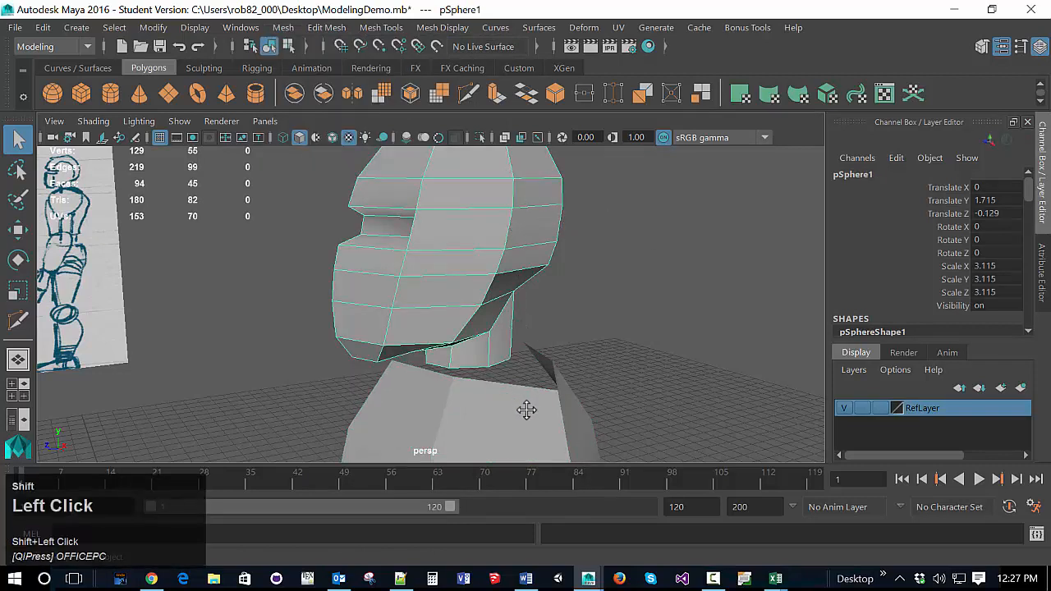
click(325, 92)
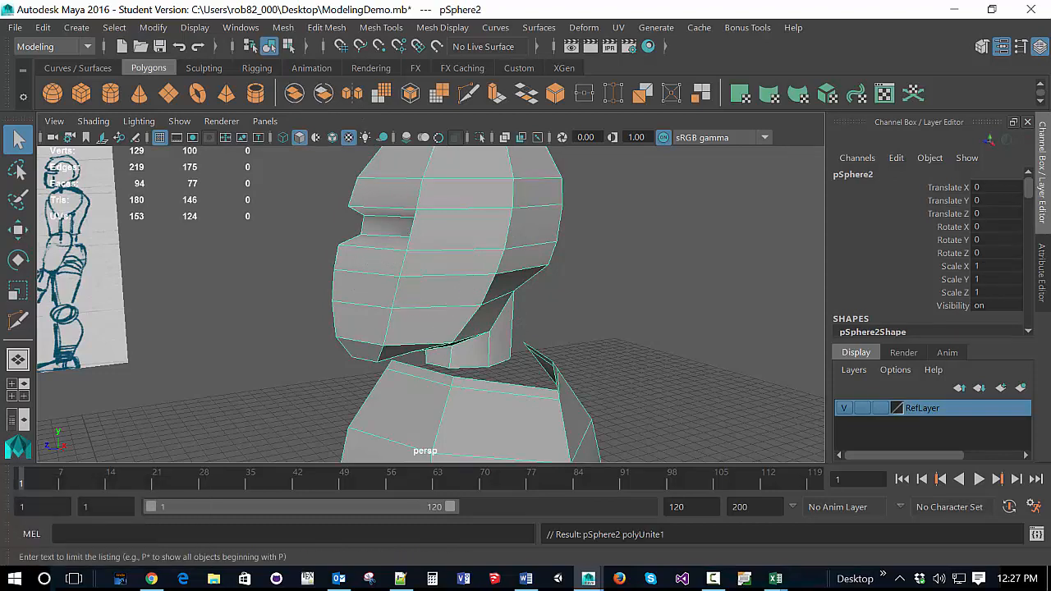
Step: Check the scene hierarchy in the Outliner for the combined mesh and the old object groups
click(18, 420)
drag(348, 118, 479, 86)
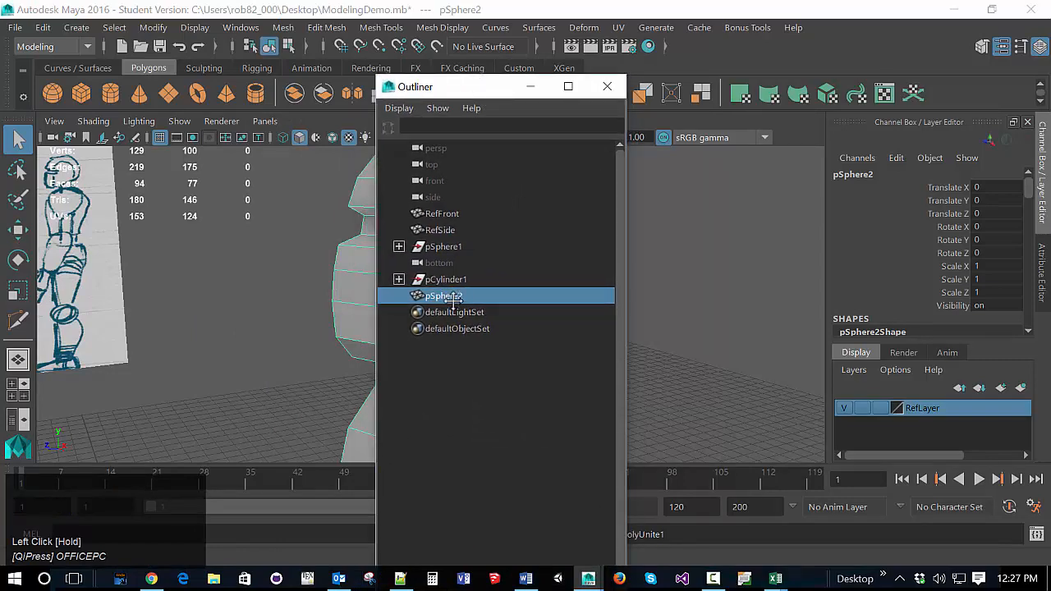
drag(451, 94, 20, 328)
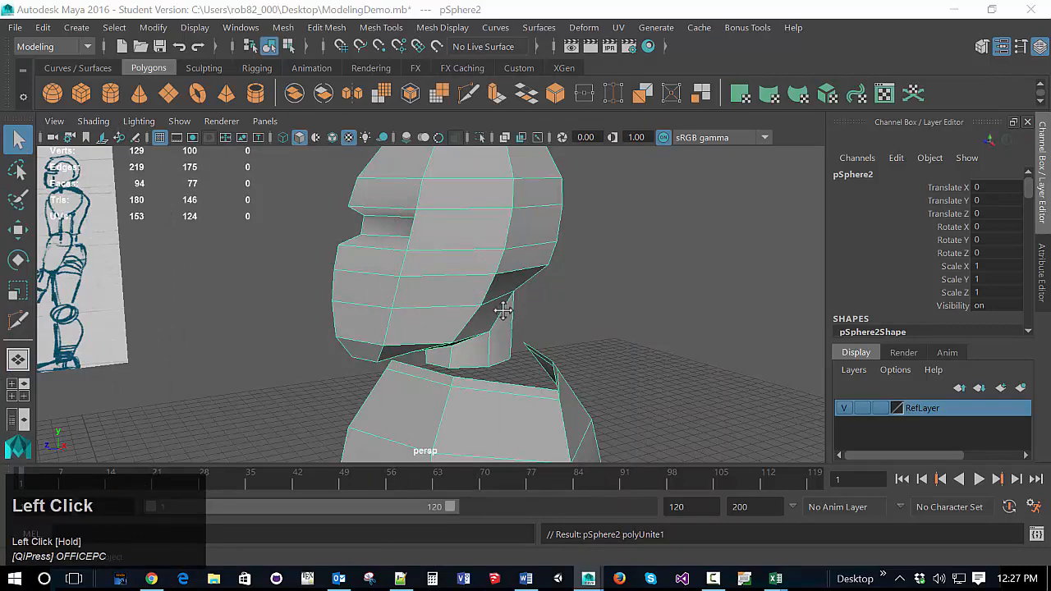
Step: With the Target Weld tool, merge the torso's neckline vertices on the outer side into the matching vertices at the neck's base
alt+drag(519, 345, 393, 397)
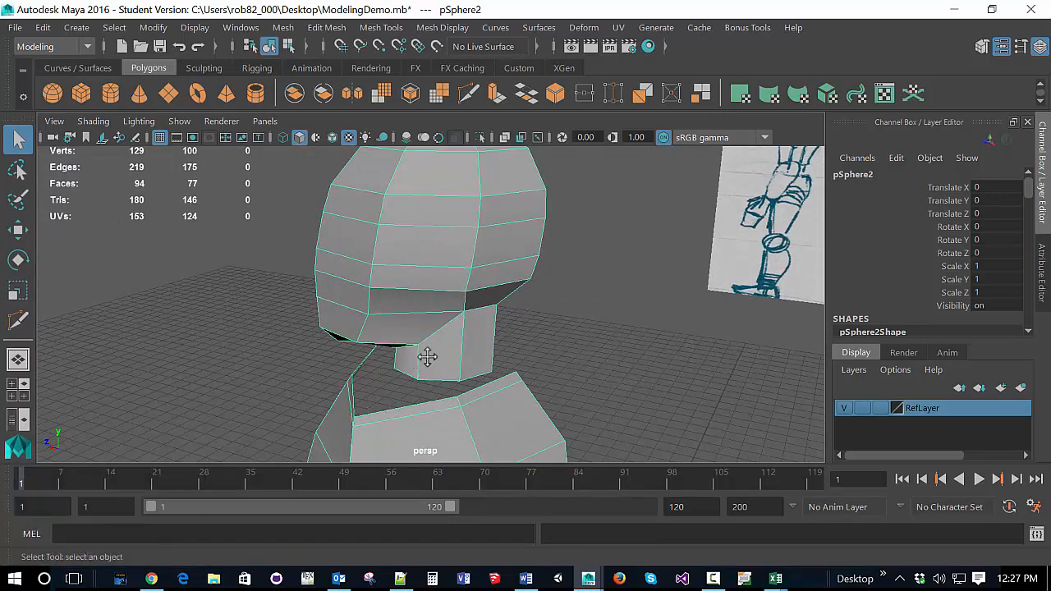
right_drag(420, 130, 349, 128)
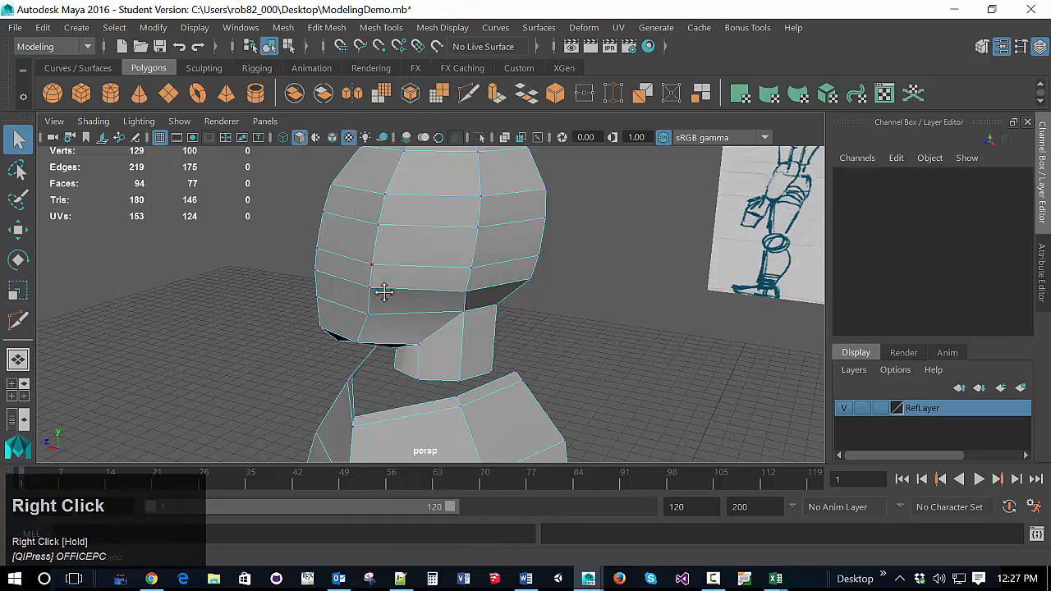
click(355, 416)
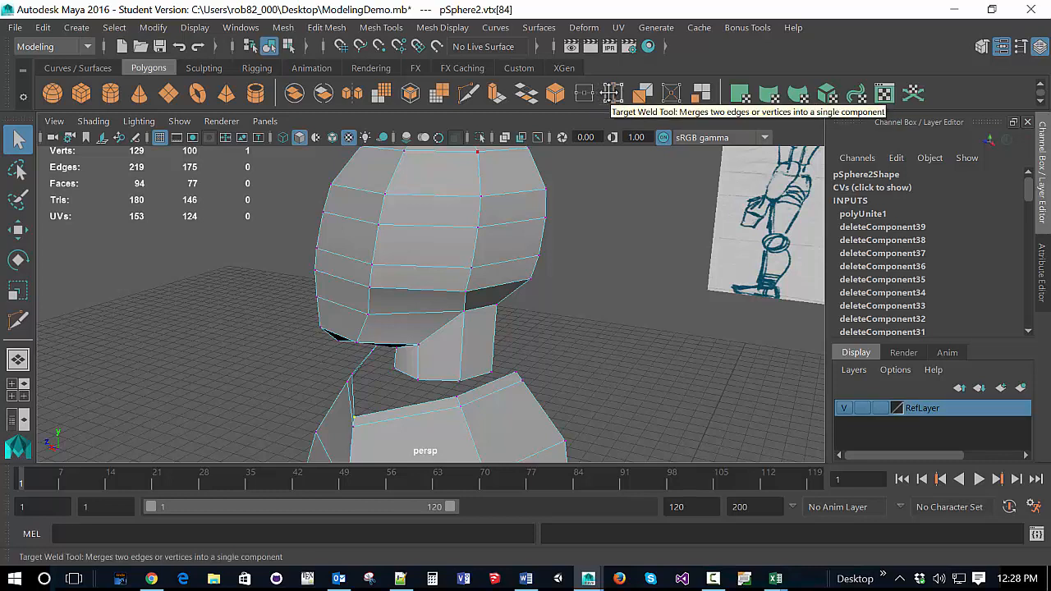
click(611, 92)
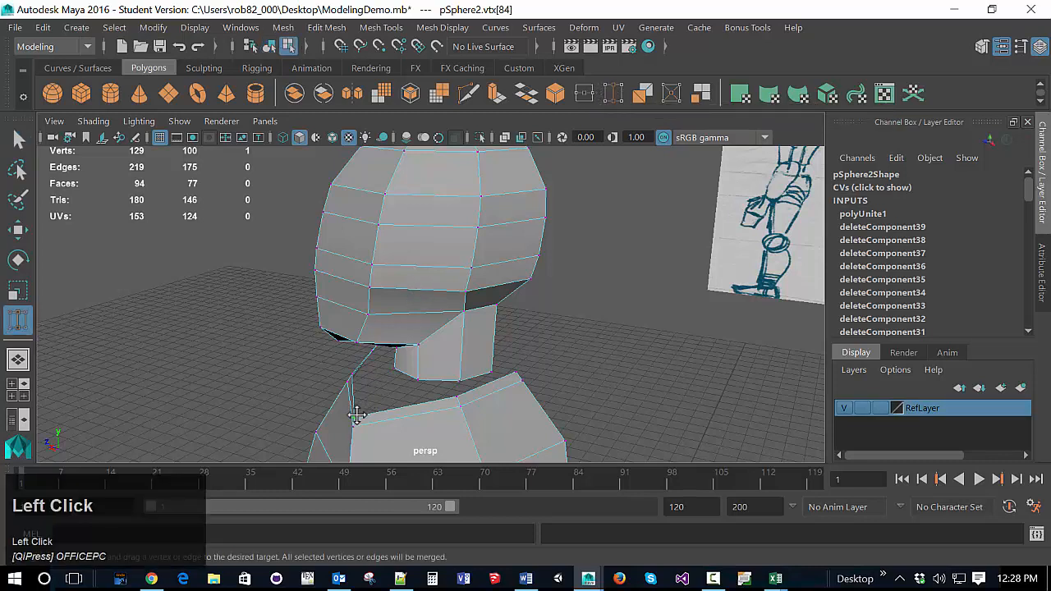
drag(358, 417, 478, 381)
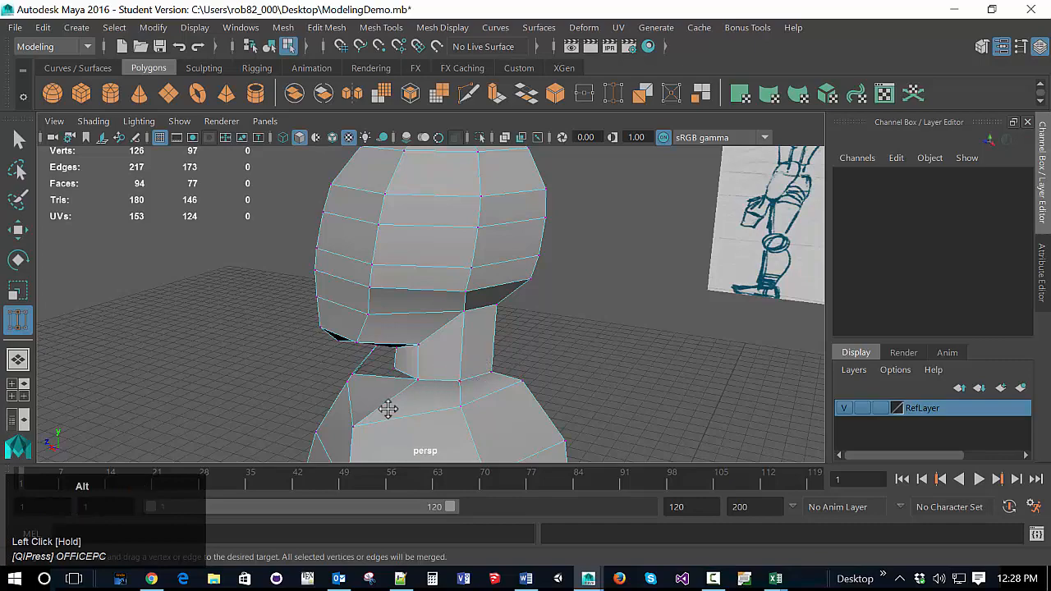
Step: From the mesh's open inner side, weld the remaining loose neckline vertices to the base of the neck
alt+drag(388, 409, 485, 364)
scroll(482, 387, up, 3)
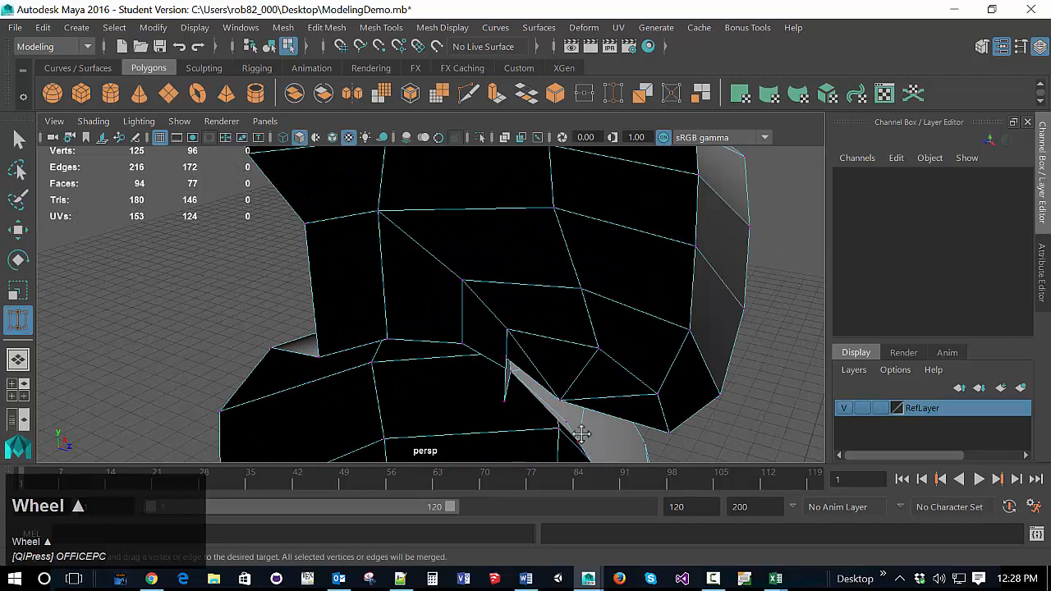
drag(509, 405, 441, 411)
scroll(481, 403, down, 6)
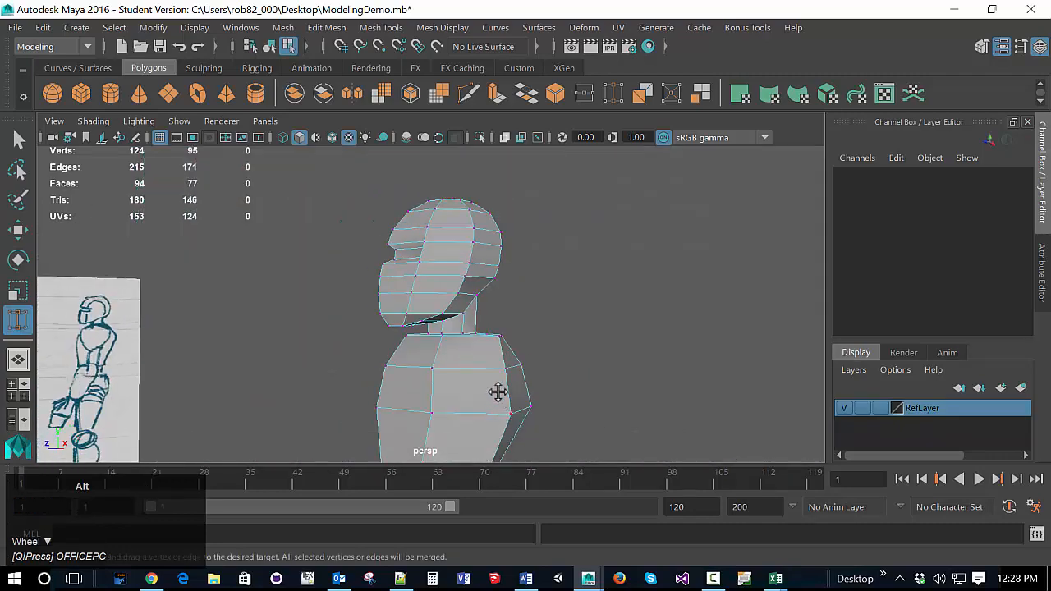
Step: Move the rear side vertex at the neck's base along the depth axis, refining its position from the inner side
alt+drag(497, 391, 425, 341)
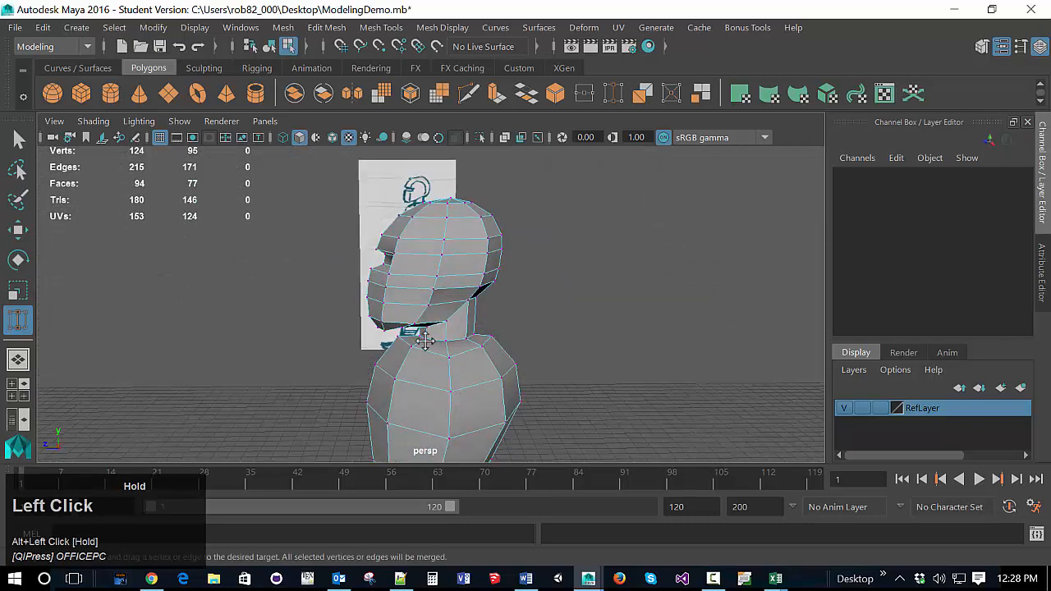
click(18, 140)
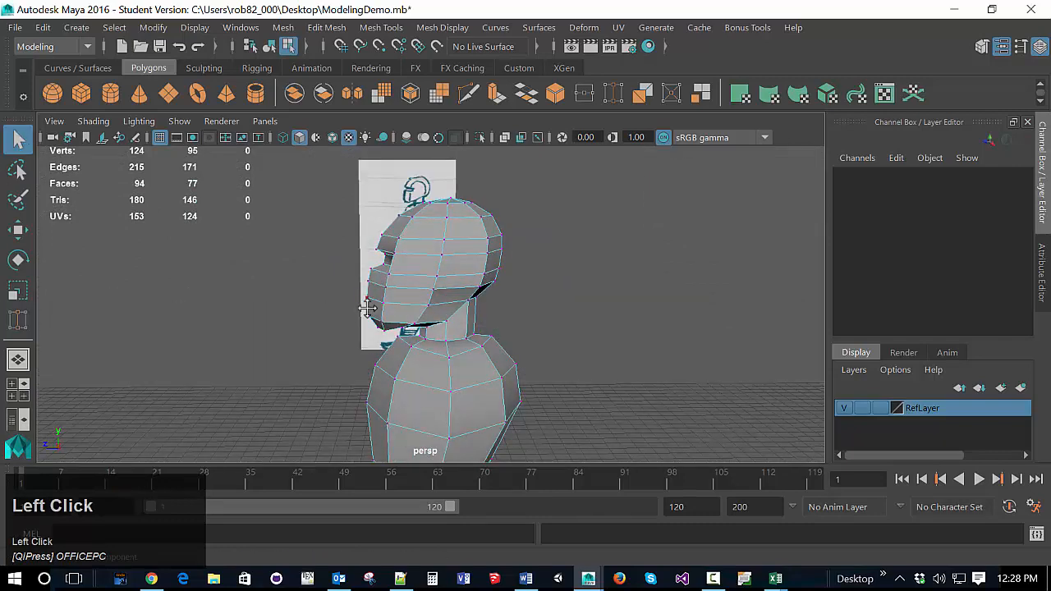
drag(465, 346, 530, 326)
click(515, 326)
click(476, 333)
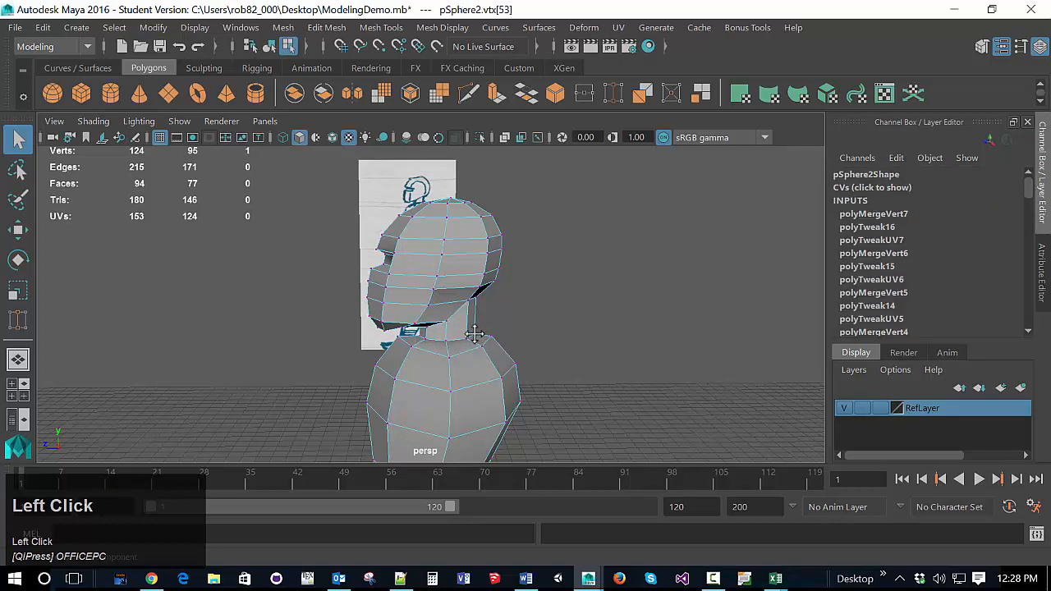
key(w)
click(524, 328)
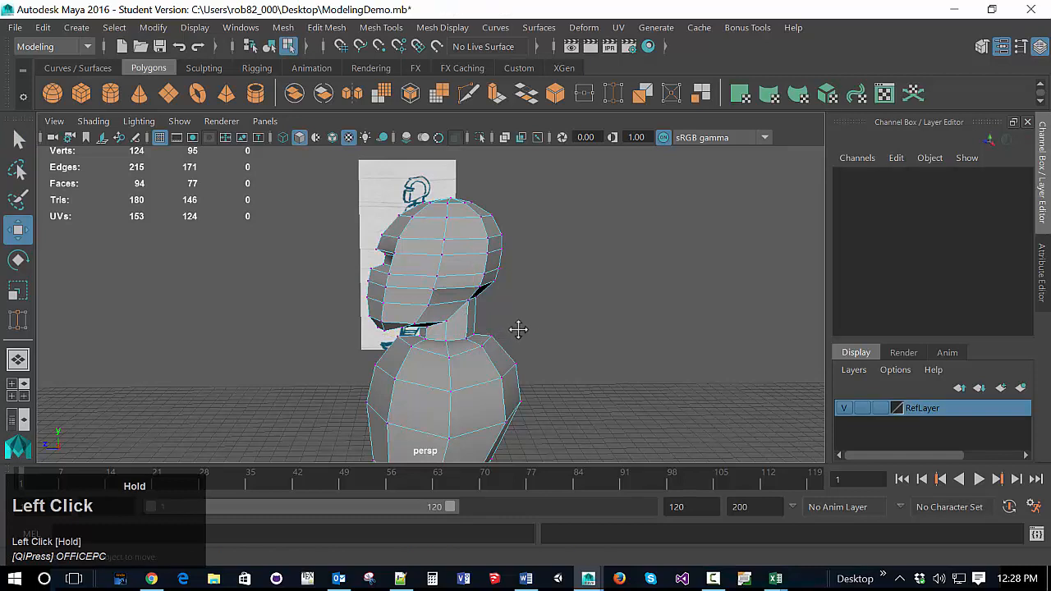
click(472, 332)
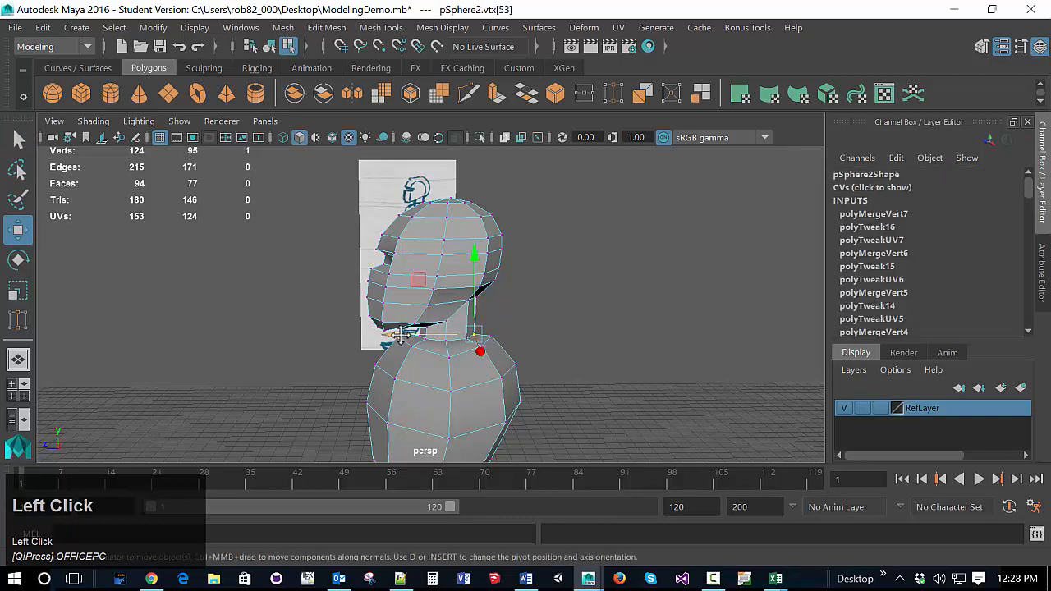
drag(399, 335, 427, 317)
alt+drag(574, 374, 370, 363)
scroll(372, 367, up, 1)
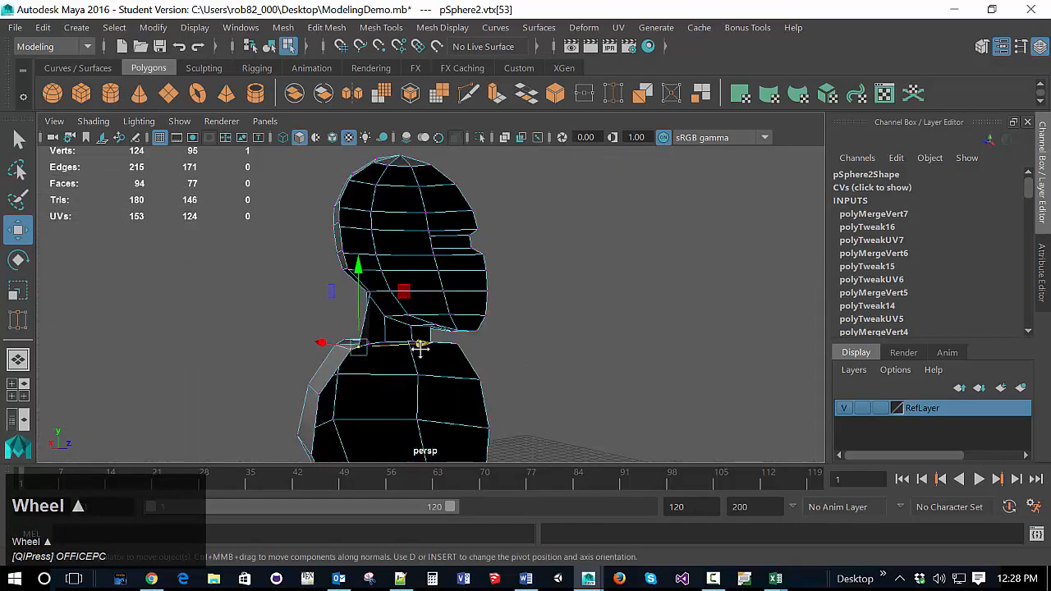
scroll(419, 348, up, 4)
alt+drag(364, 389, 401, 377)
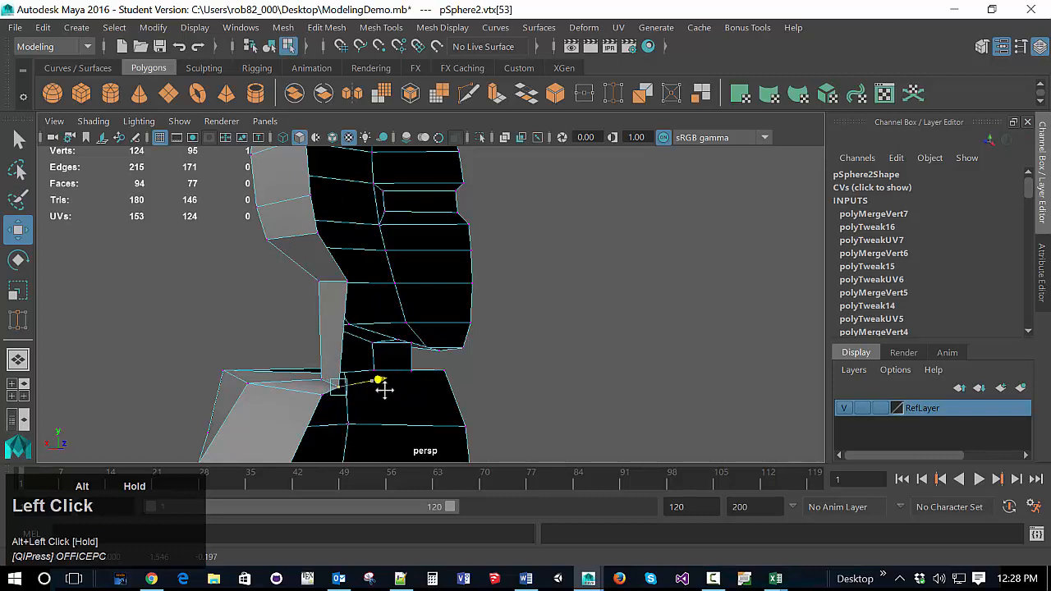
click(483, 376)
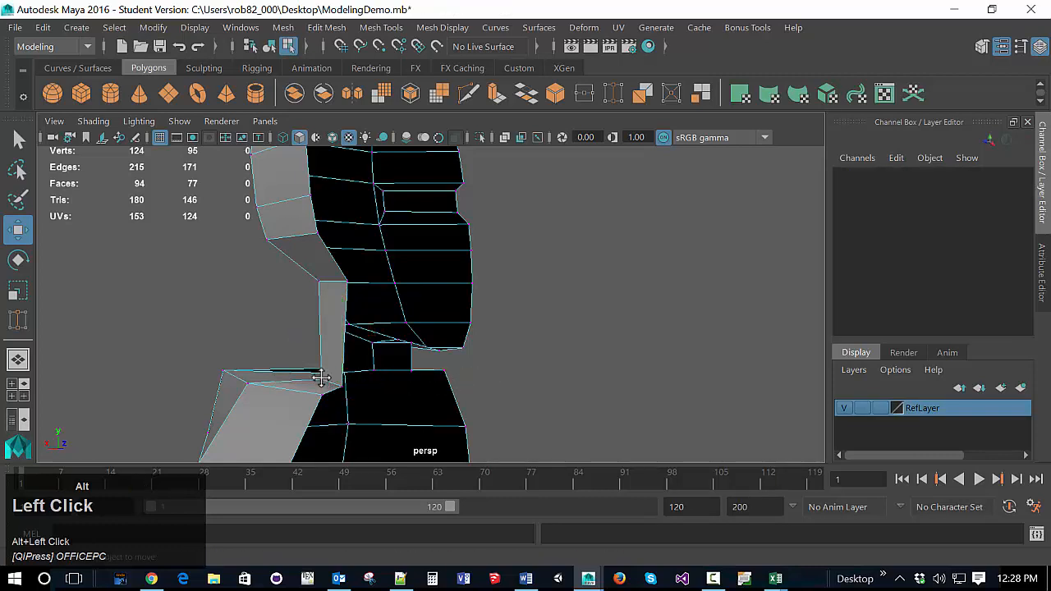
click(321, 378)
alt+drag(326, 304, 331, 326)
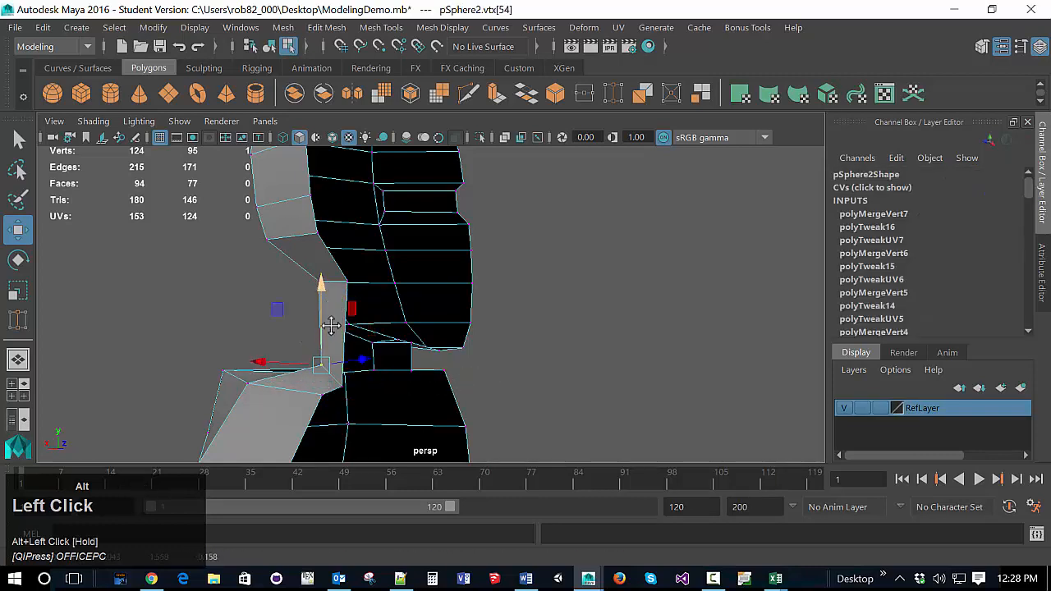
key(ctrl+alt+z)
key(ctrl+alt+z)
key(ctrl+alt+z)
key(ctrl+alt+z)
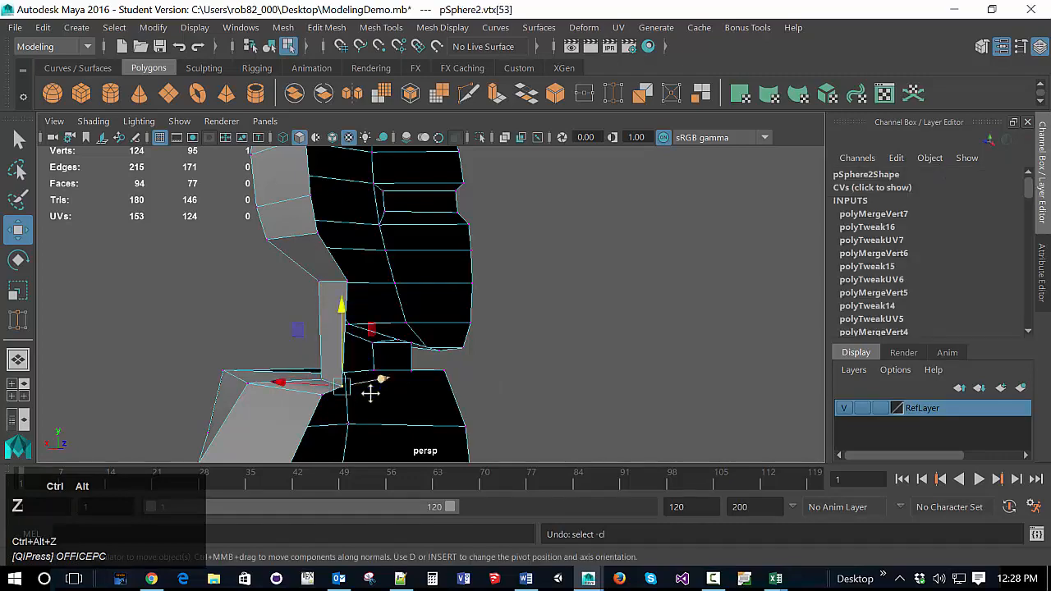
Step: Move the rear vertex on the torso's upper shoulder edge sideways along the X axis to reshape the shoulder near the neck
alt+drag(314, 423, 517, 405)
scroll(582, 427, down, 2)
click(507, 358)
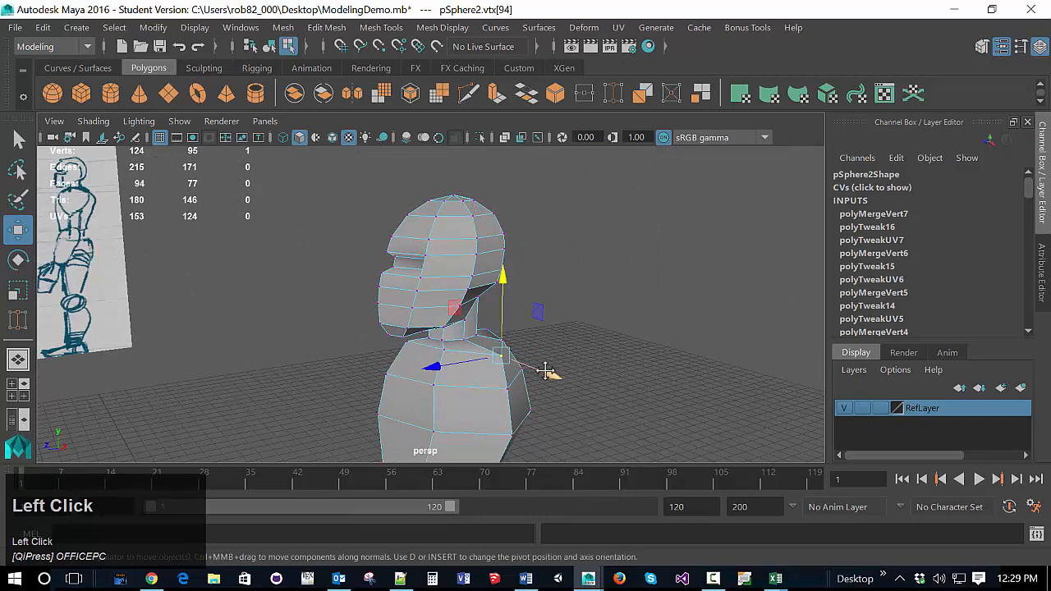
drag(546, 371, 461, 404)
Step: Display the combined mesh in smooth preview and examine how the head, neck and torso flow together
scroll(588, 381, down, 2)
key(3)
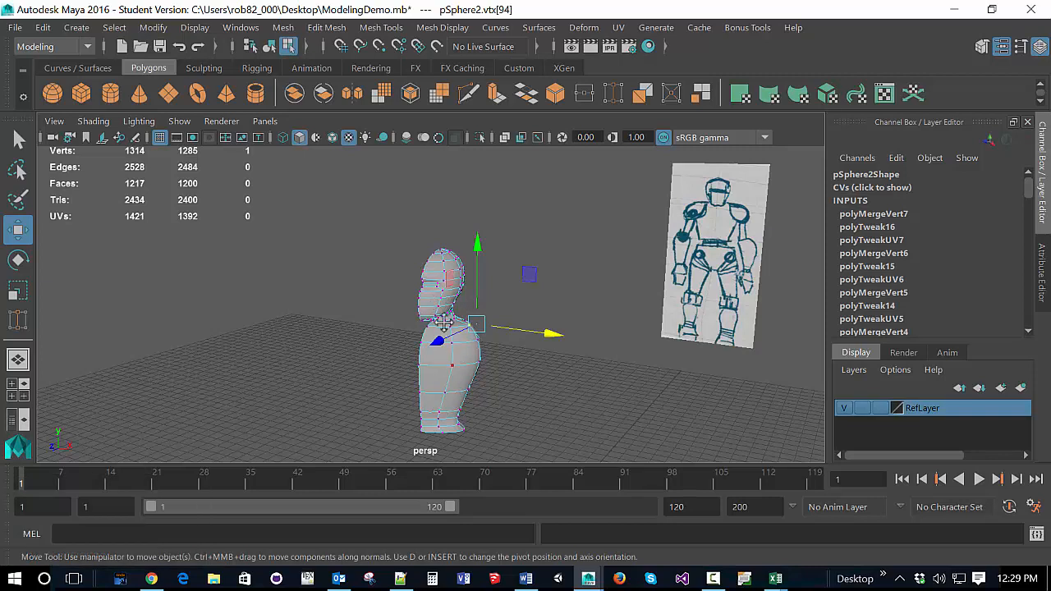
scroll(456, 352, up, 3)
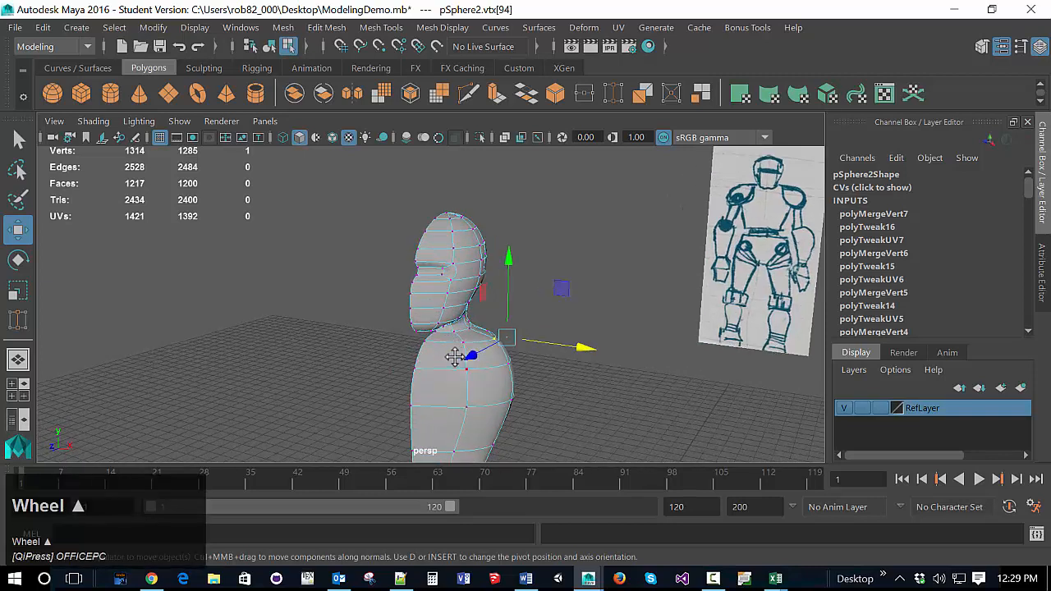
scroll(456, 351, down, 2)
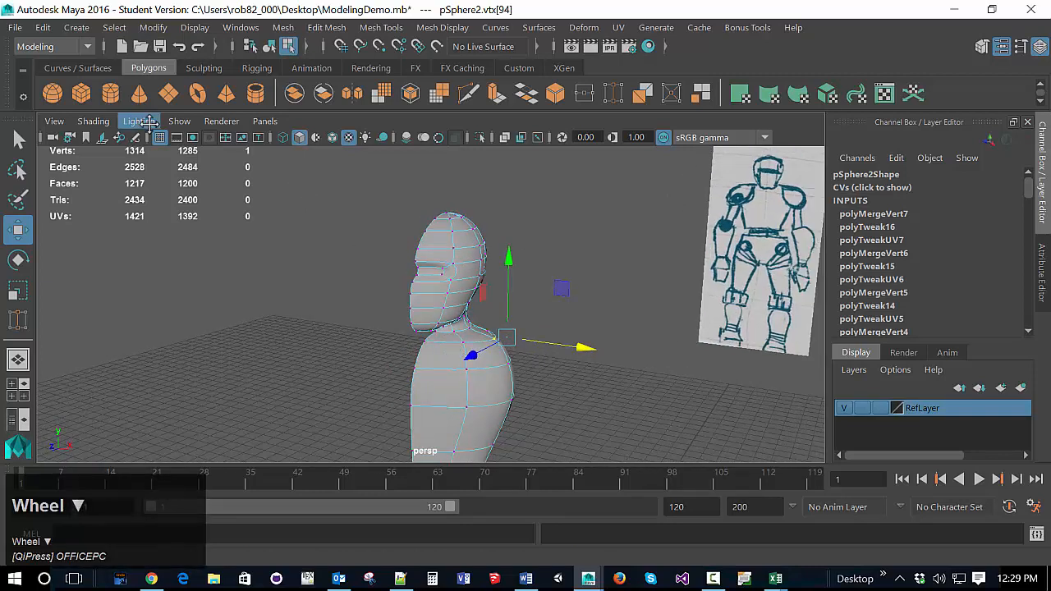